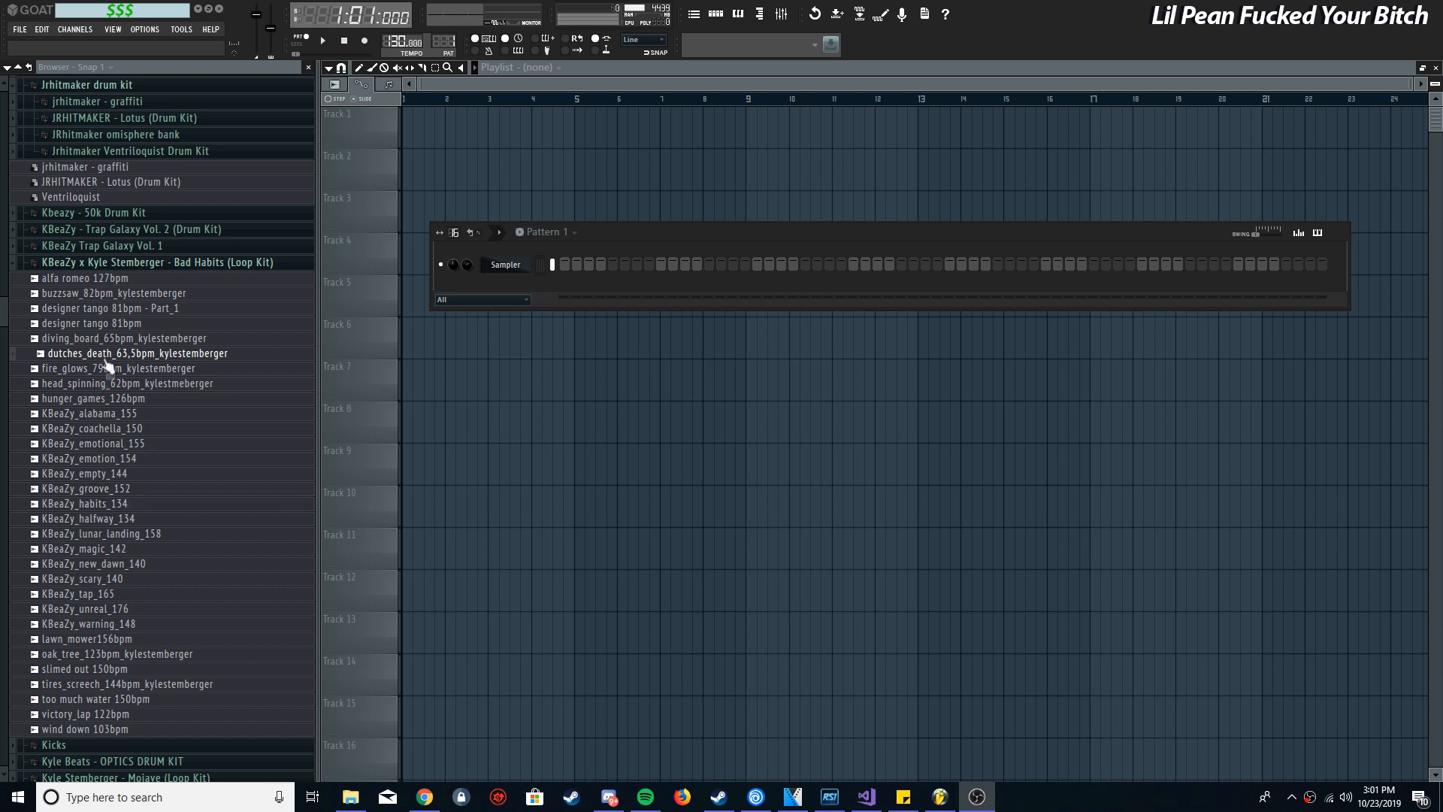
Preview loops in the KBeaZy x Kyle Stemberger - Bad Habits kit, such as dutches_death, fire_glows and victory_lap
click(109, 361)
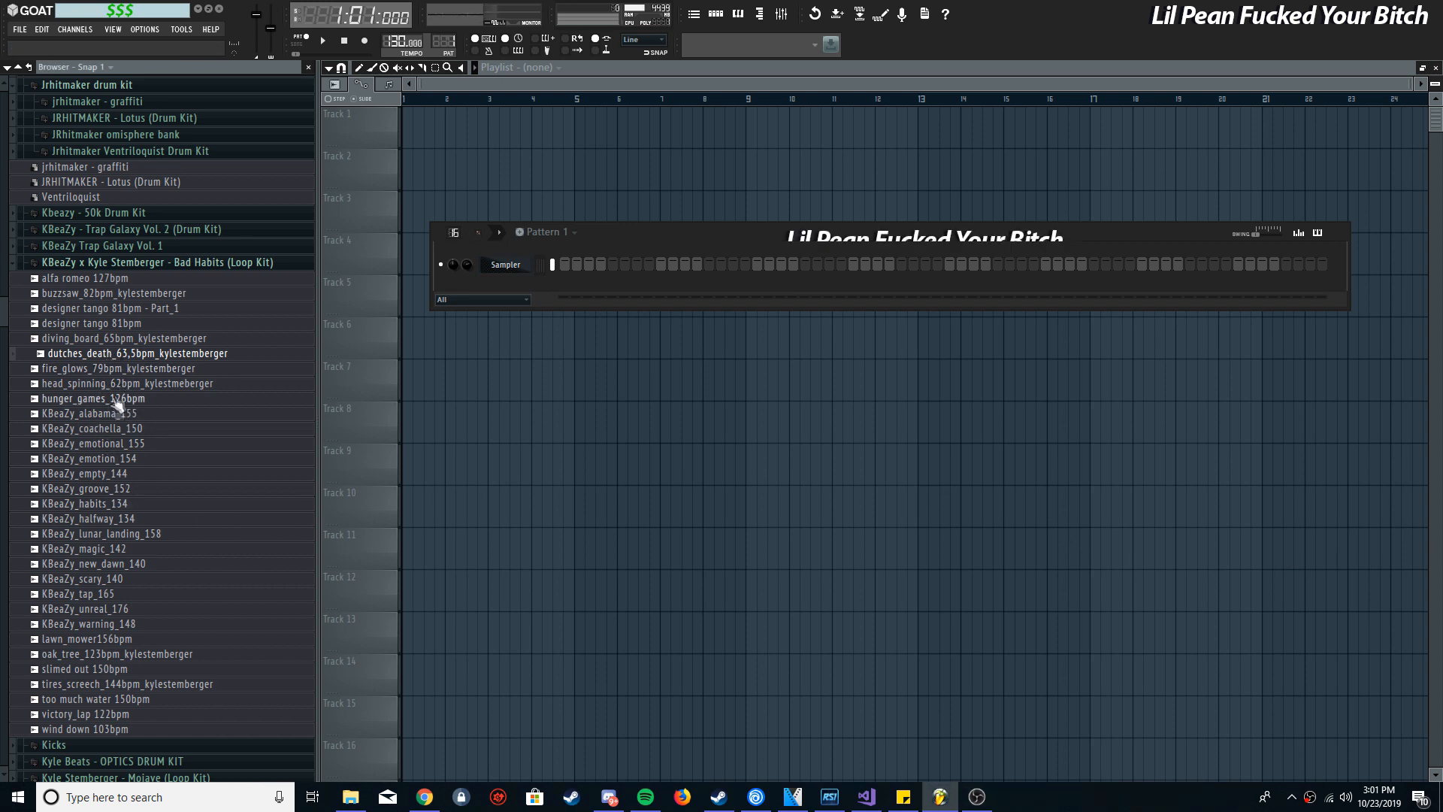
click(71, 368)
click(71, 383)
click(85, 370)
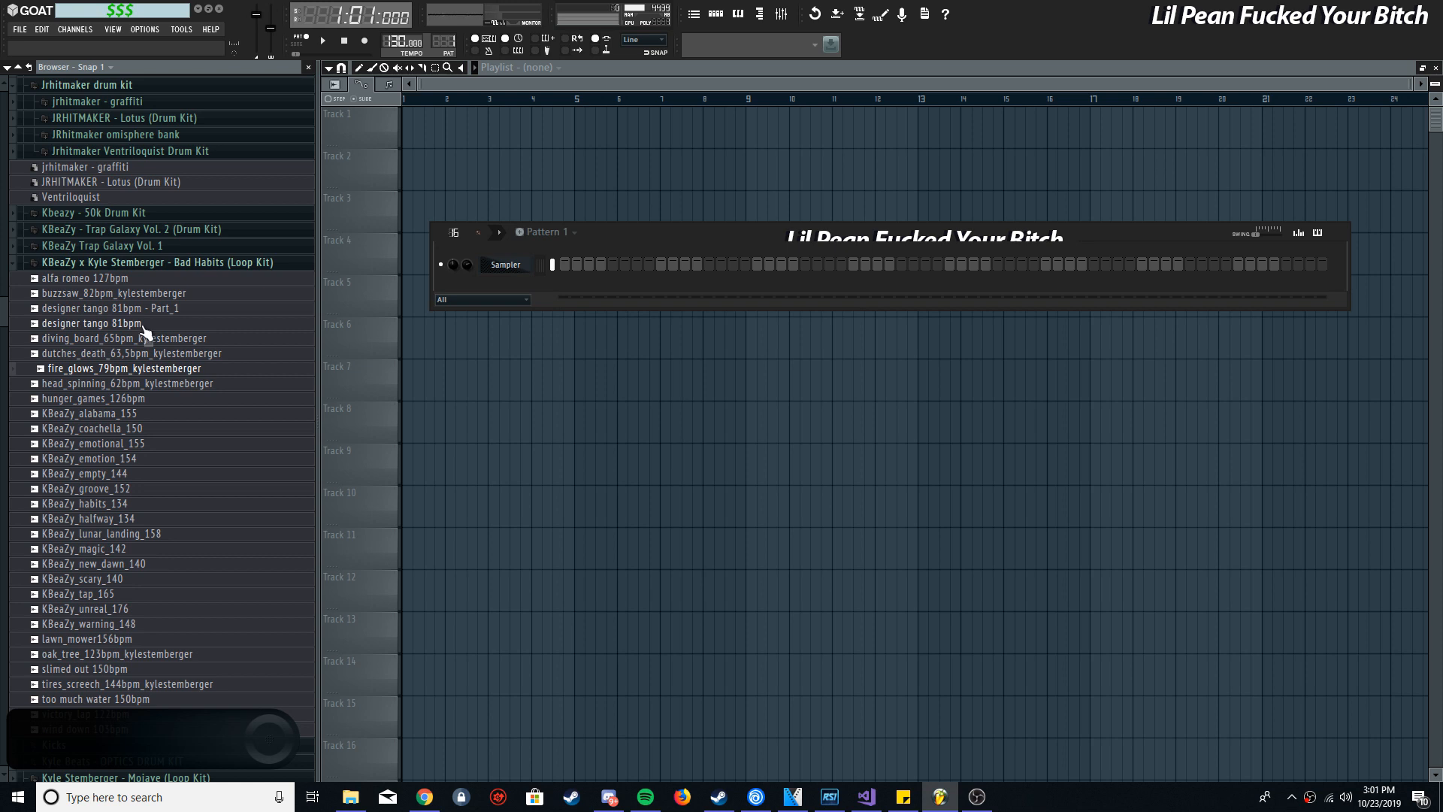
click(159, 293)
scroll(148, 288, down, 2)
click(109, 625)
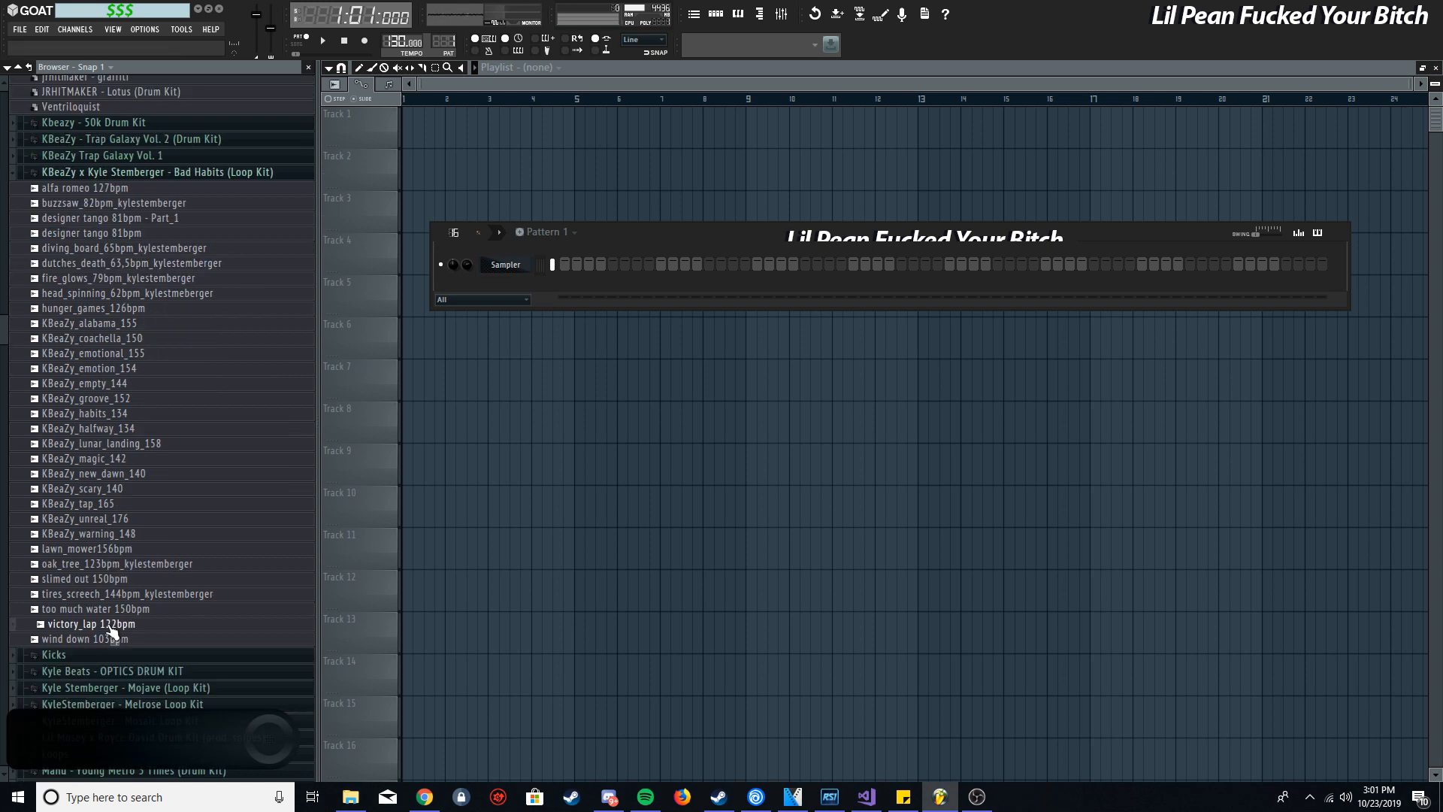
Place the wind down 103bpm loop at bar 1 of Track 1 and set the project tempo to 103 BPM
click(123, 640)
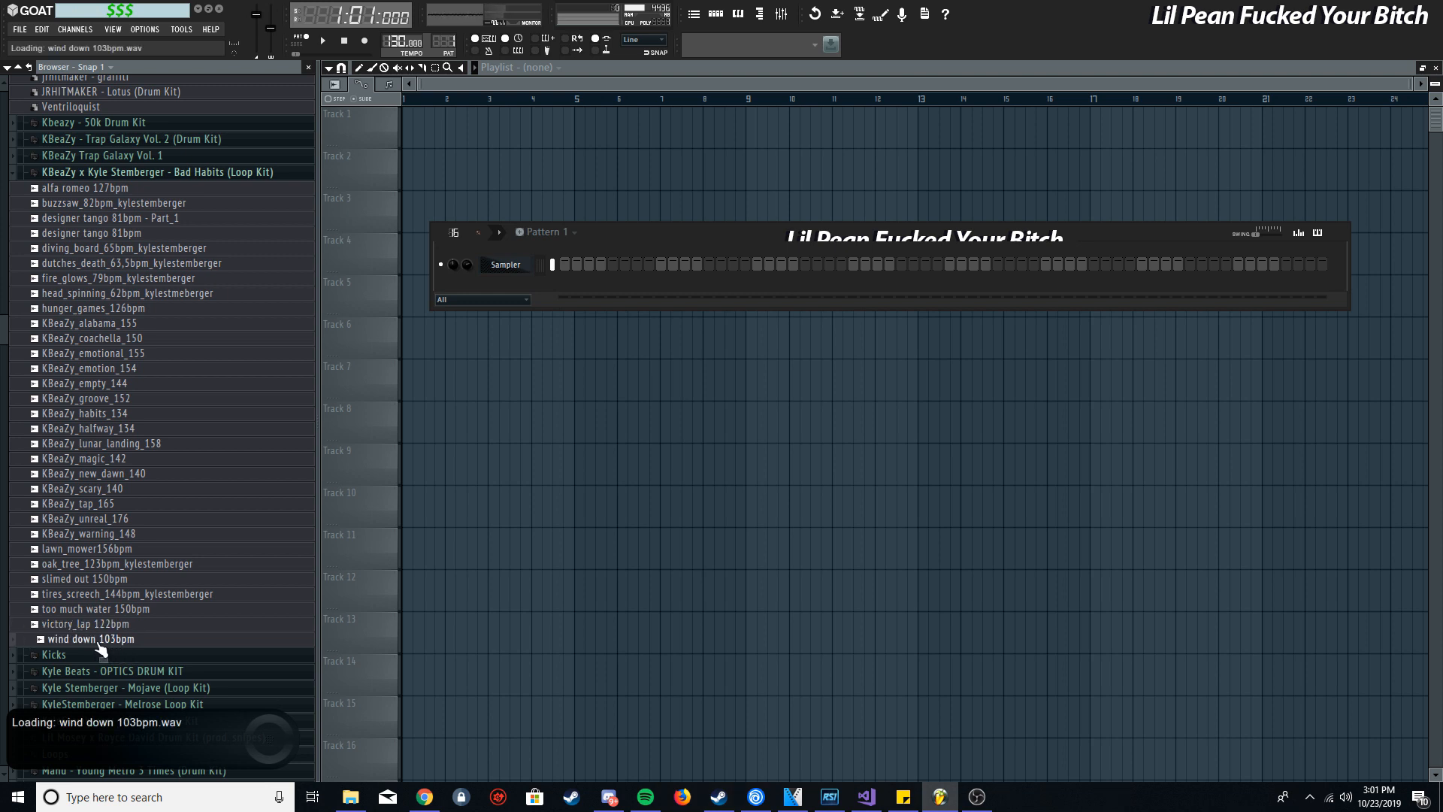
drag(100, 647, 409, 128)
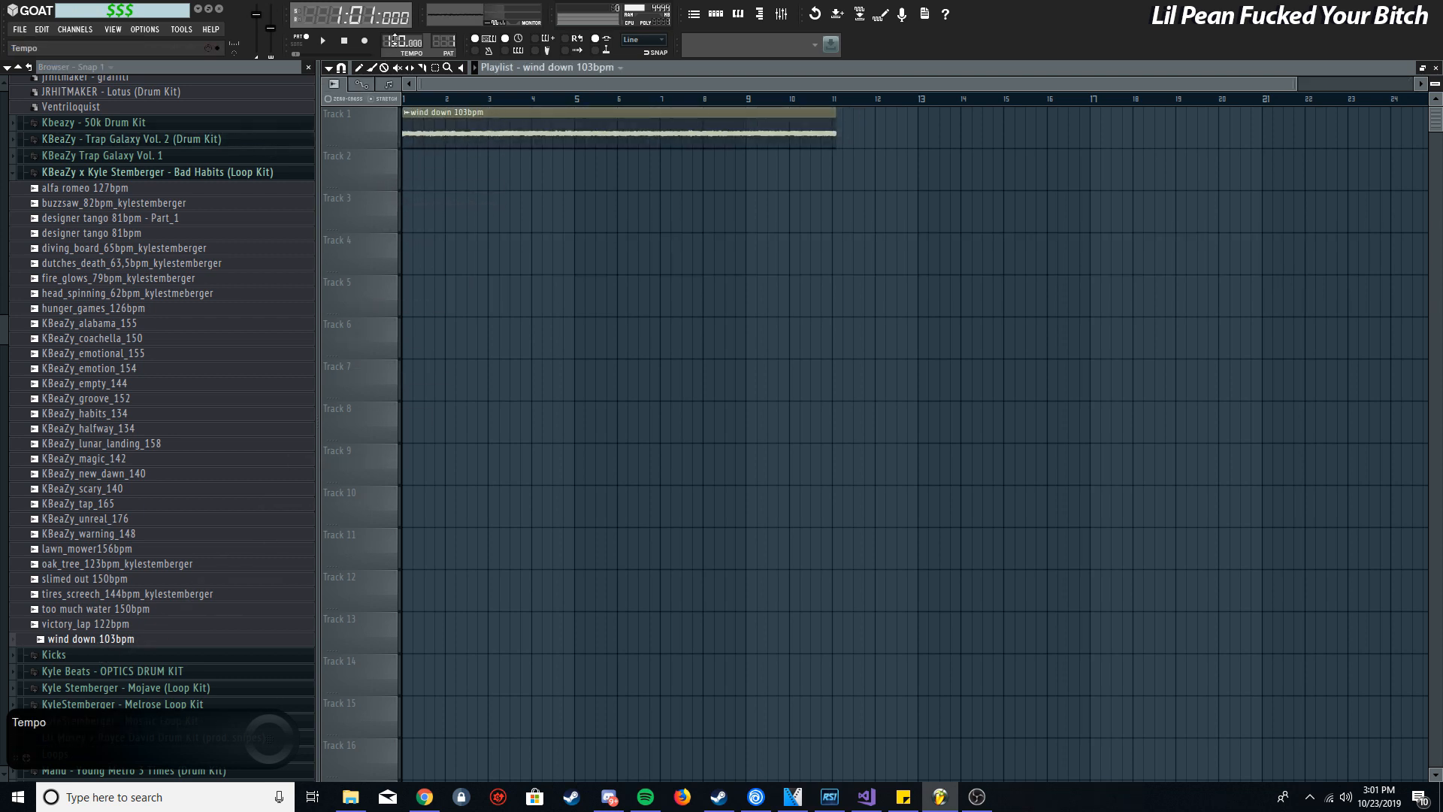
right_click(394, 41)
click(551, 133)
Switch playback from pattern mode to song mode so the playlist can be heard
key(space)
scroll(392, 42, up, 2)
click(299, 42)
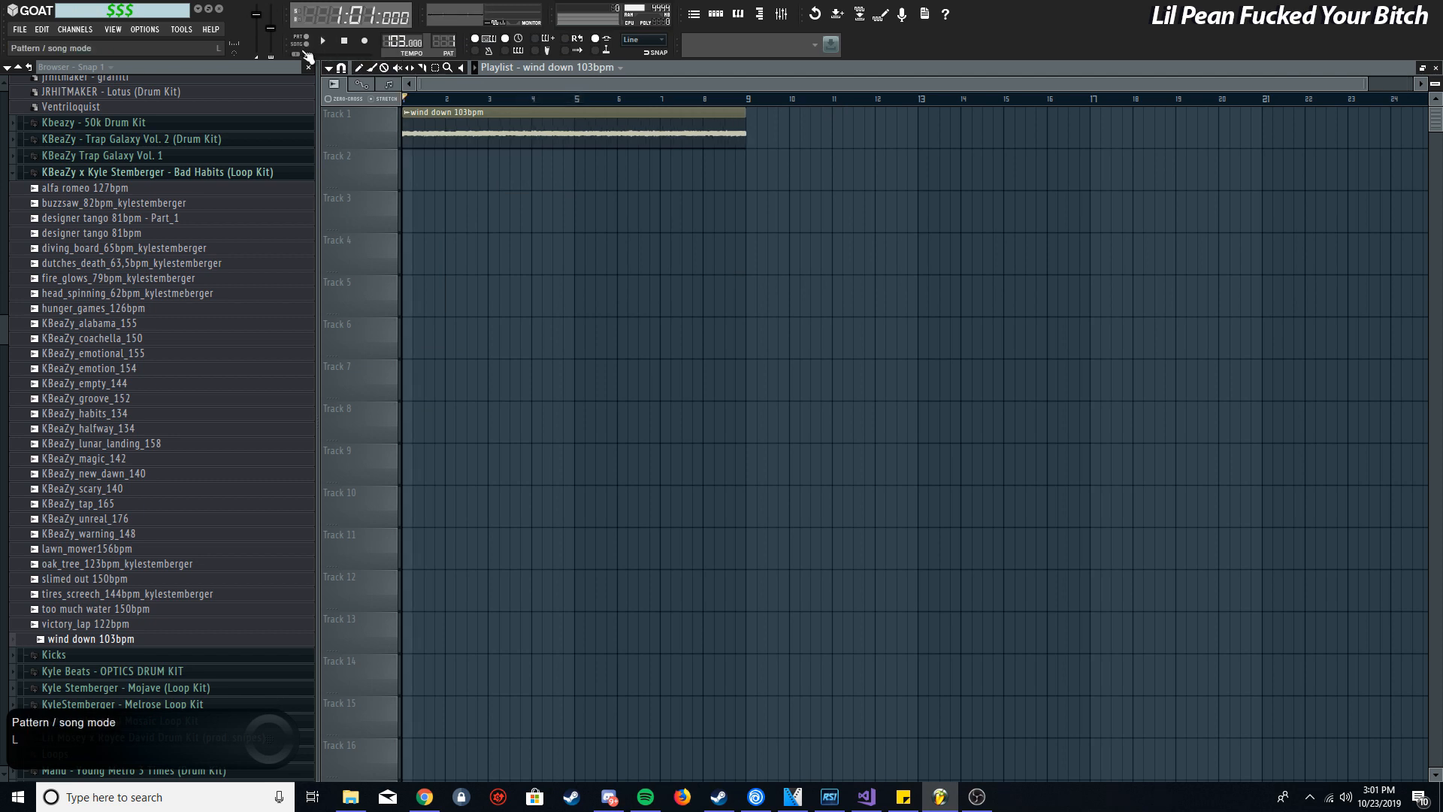
Set the wind down 103bpm clip's time-stretching mode to Pro transient in its channel settings
double_click(477, 121)
click(1071, 513)
click(1069, 563)
click(1128, 317)
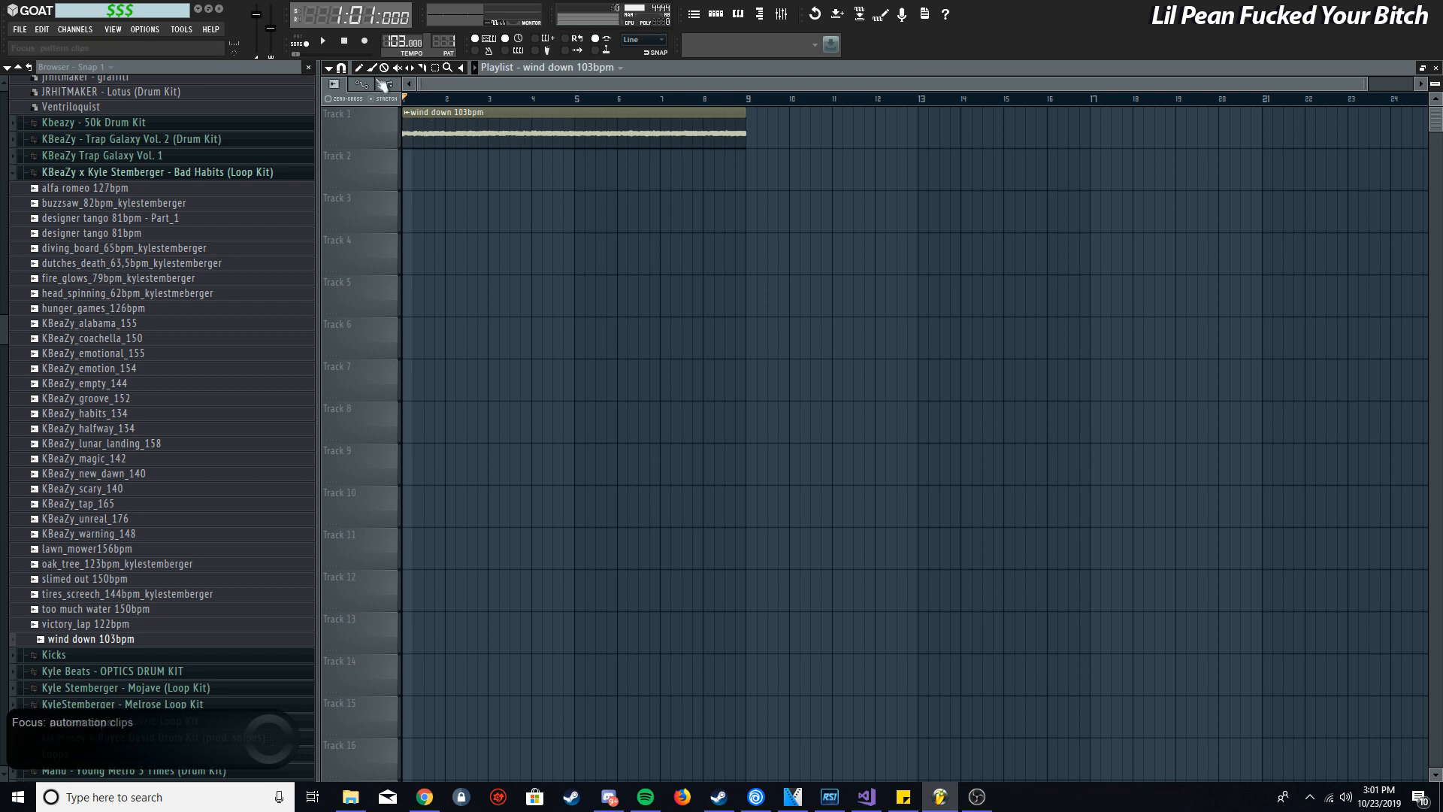
Set the project tempo to 90 BPM and stretch the wind down 103bpm clip to span 8 bars
right_click(397, 40)
click(576, 98)
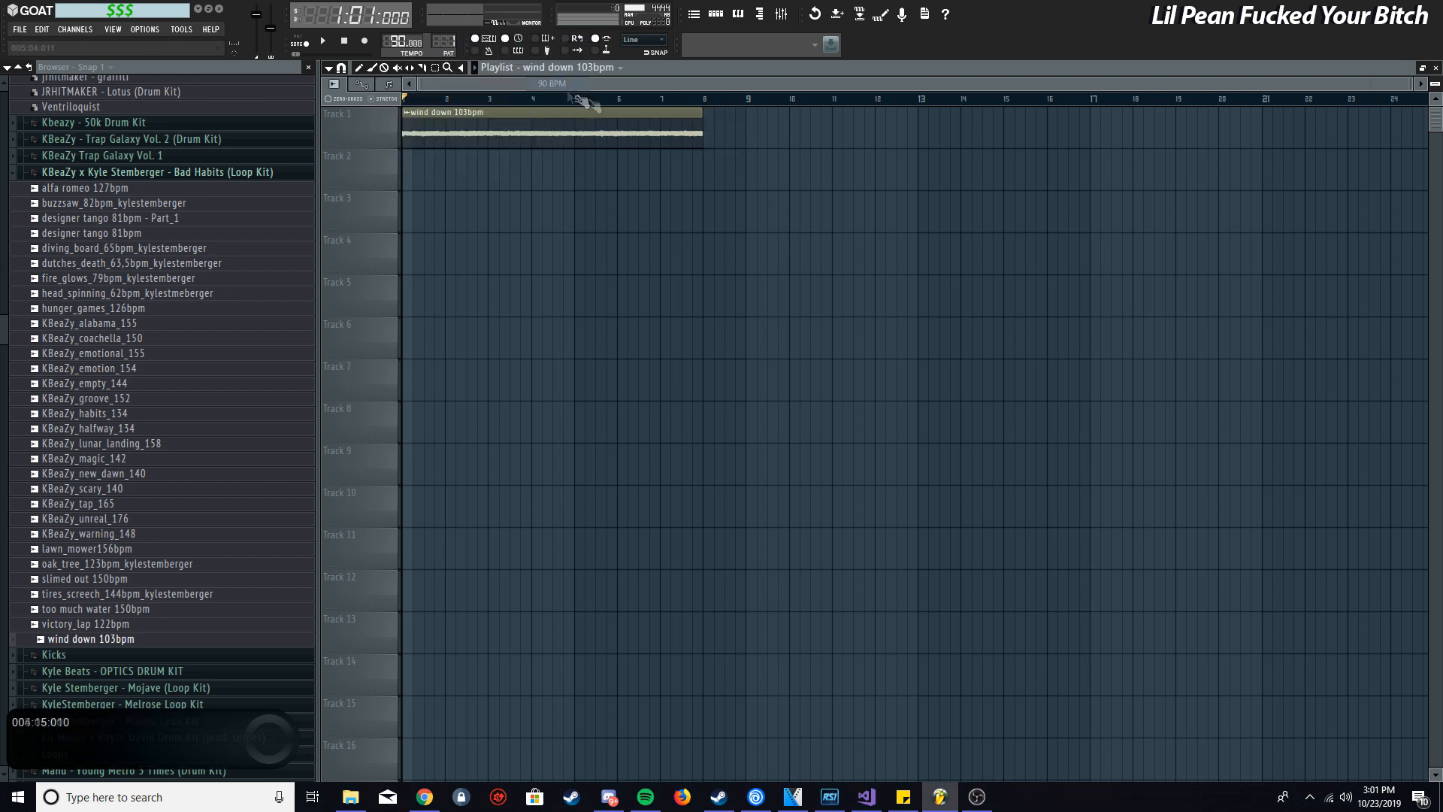
drag(703, 140, 732, 141)
drag(732, 140, 744, 139)
Play back the stretched loop and check the clip's start and its channel settings
key(space)
scroll(414, 152, up, 5)
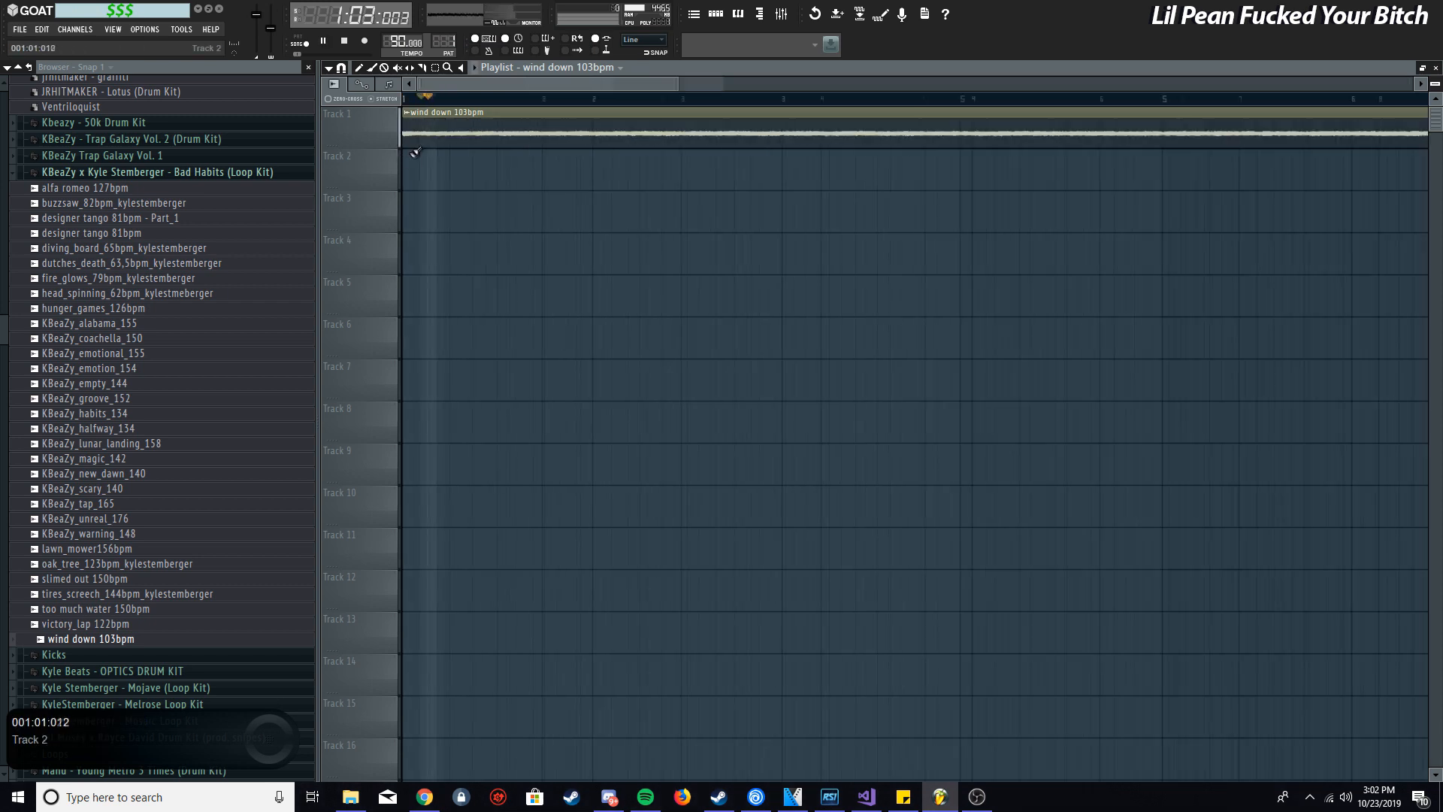
scroll(414, 152, down, 5)
double_click(598, 135)
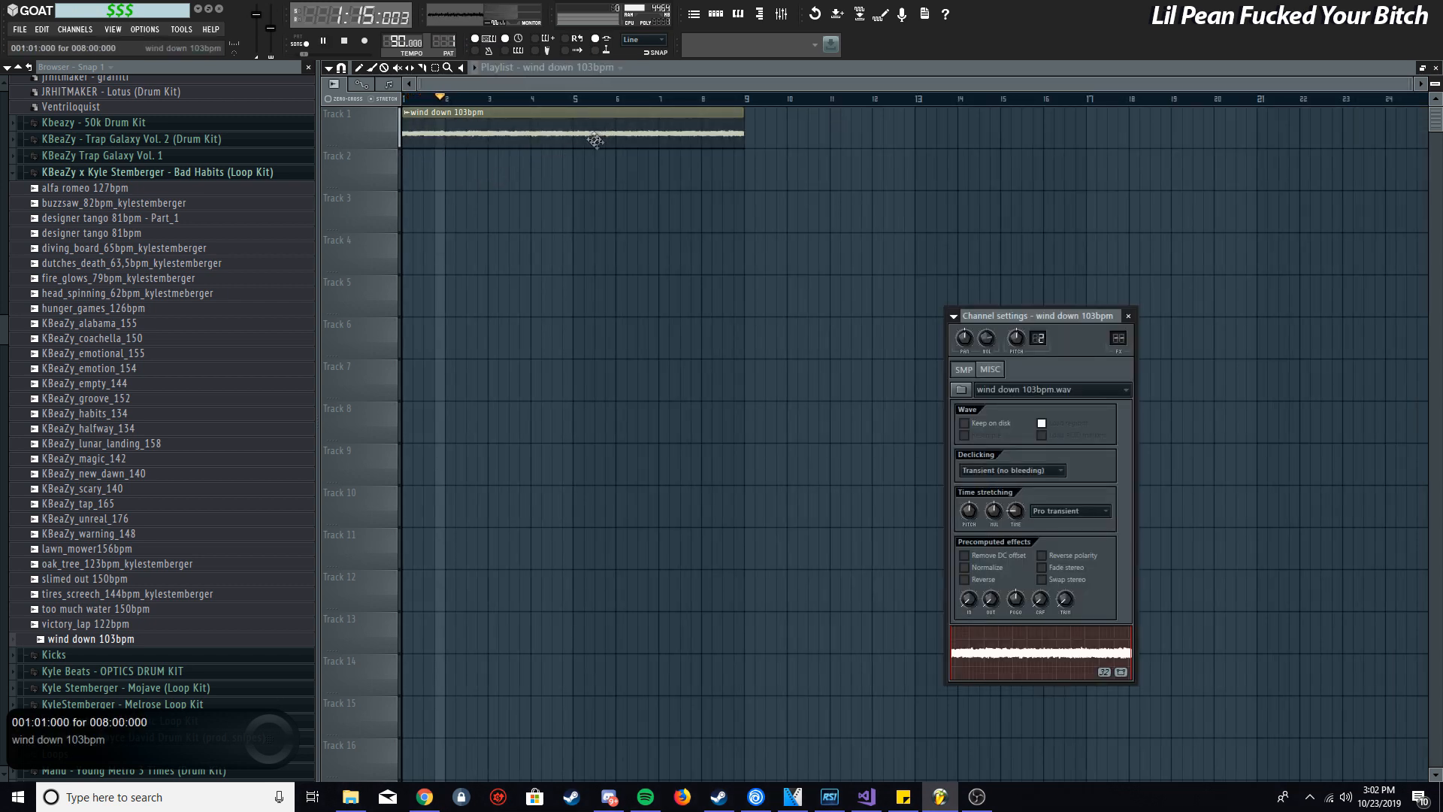
click(1128, 316)
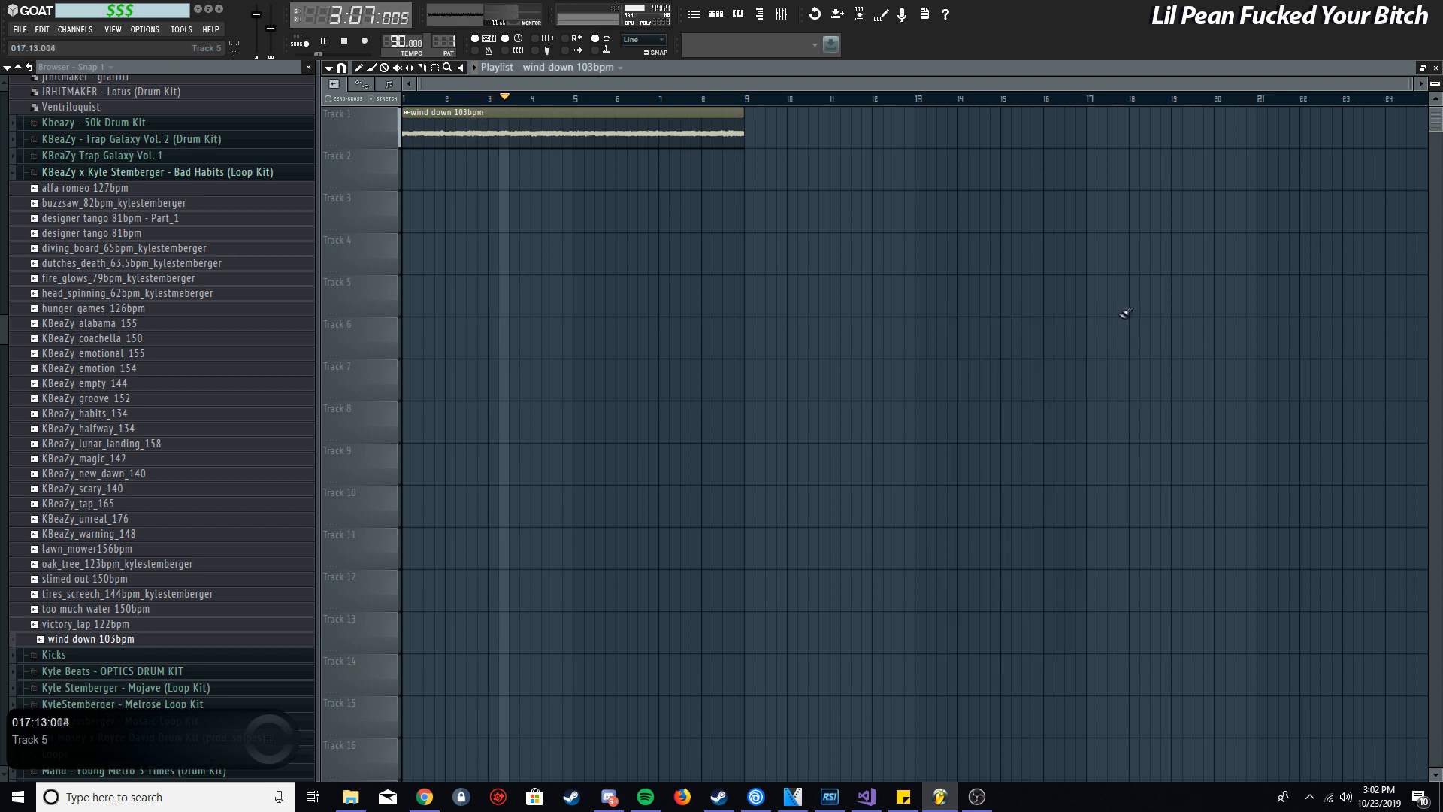
Preview the hi hat [ hit 1 ] and [ hit 2 ] samples in the KBeaZy - Trap Galaxy Vol. 2 drum kit
click(177, 173)
scroll(173, 353, up, 3)
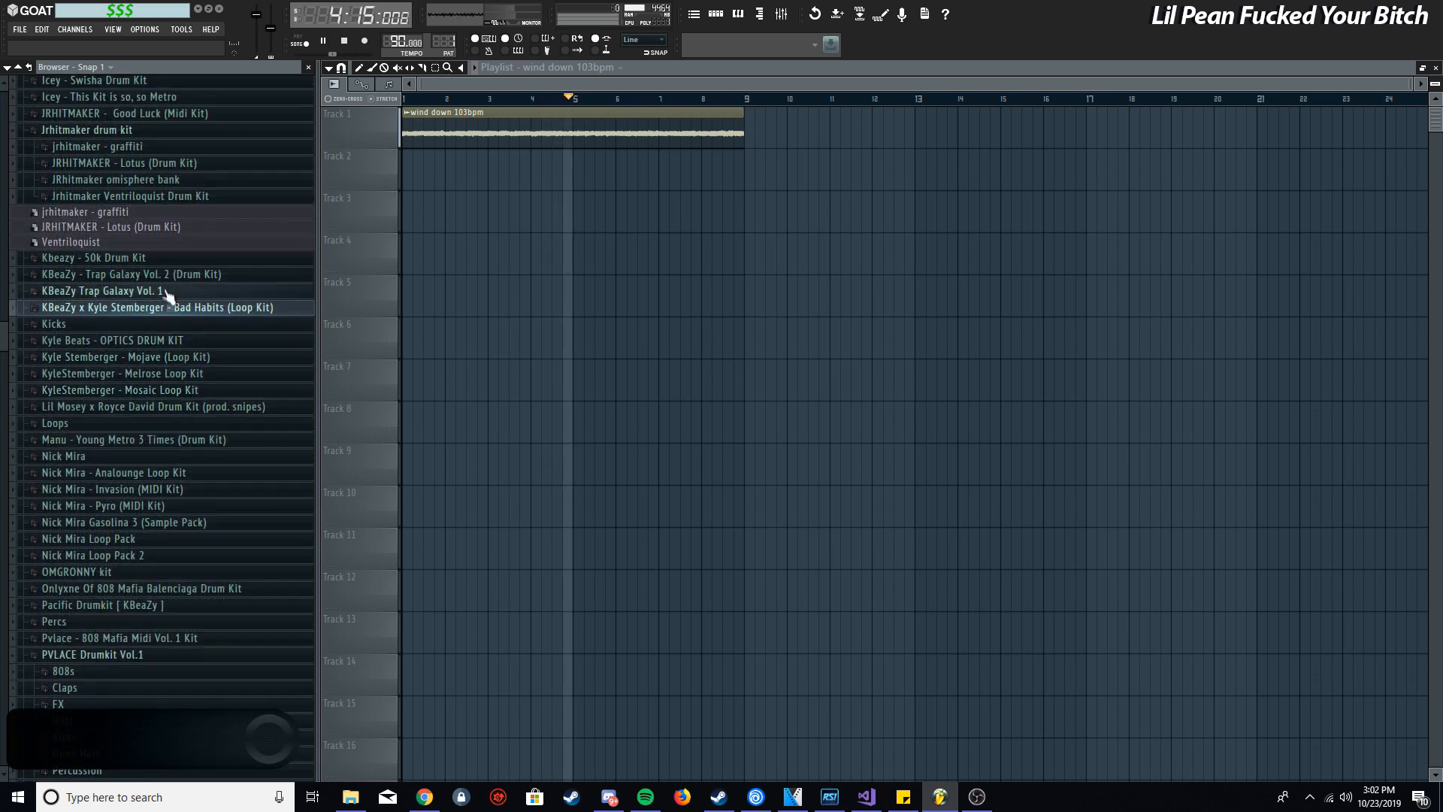
click(150, 272)
click(83, 323)
click(128, 354)
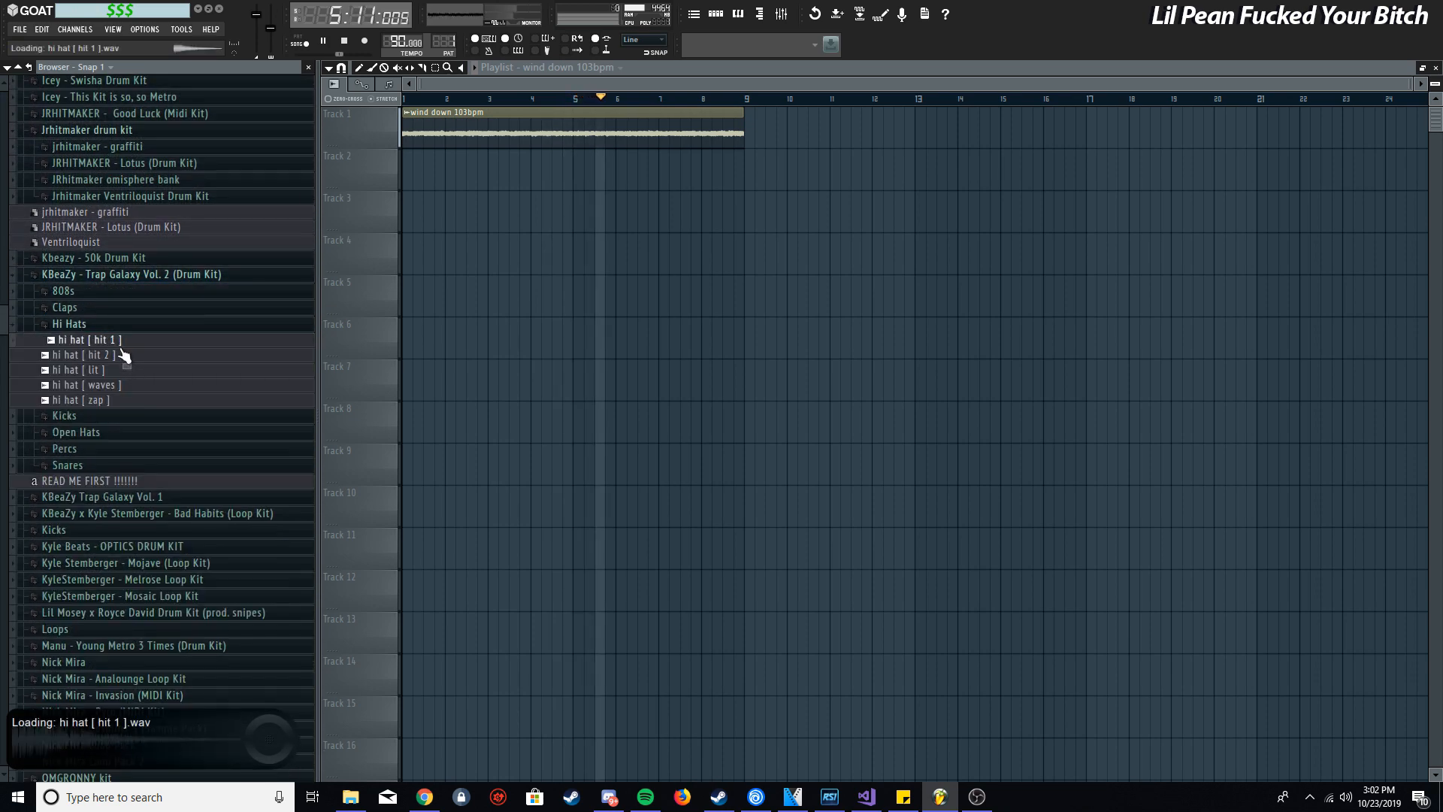
click(129, 275)
Add the sp - eos hihat from the StudioPlug - Nike drum kit to the channel rack and fill all its steps in Pattern 1
scroll(164, 333, down, 5)
scroll(164, 337, down, 5)
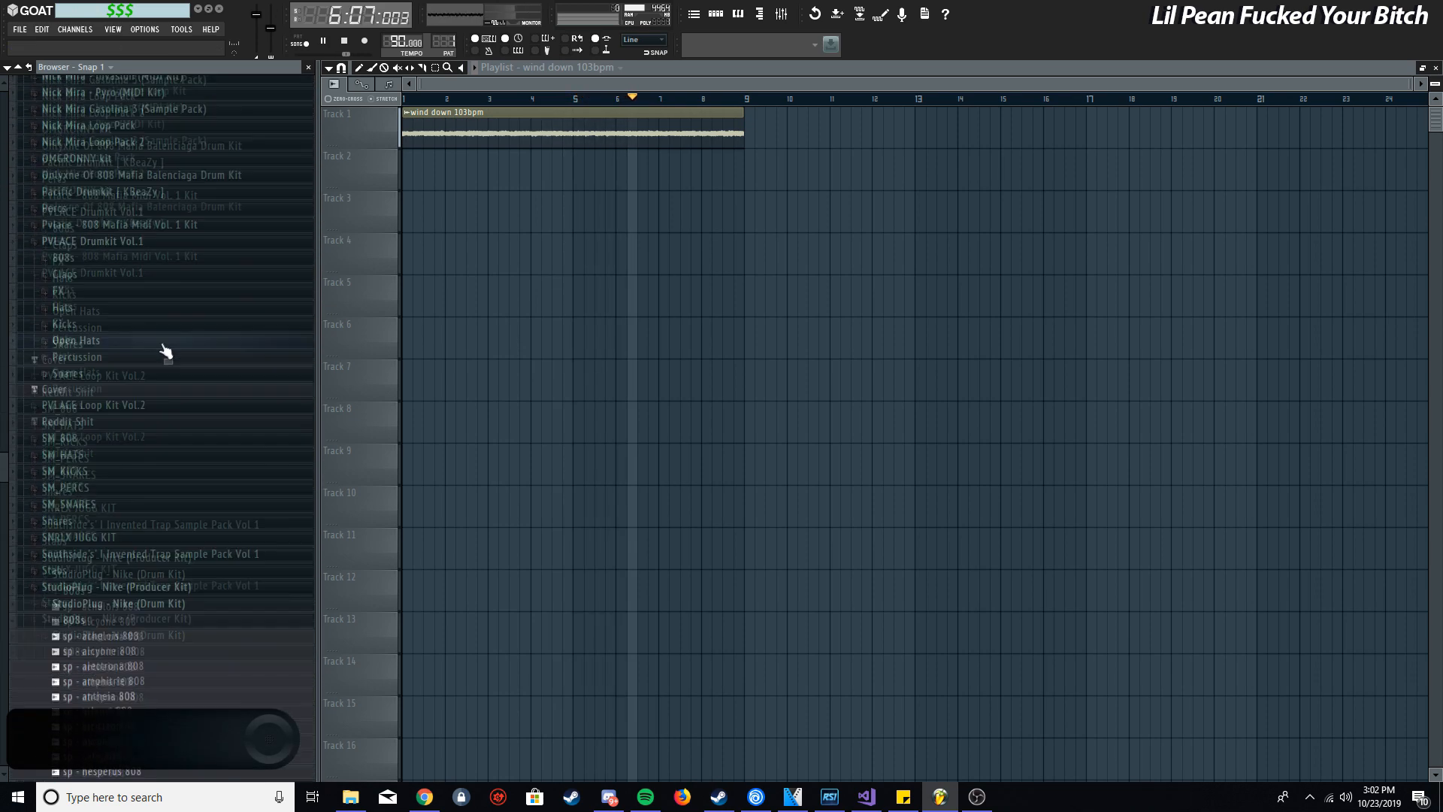
scroll(158, 365, up, 2)
click(94, 451)
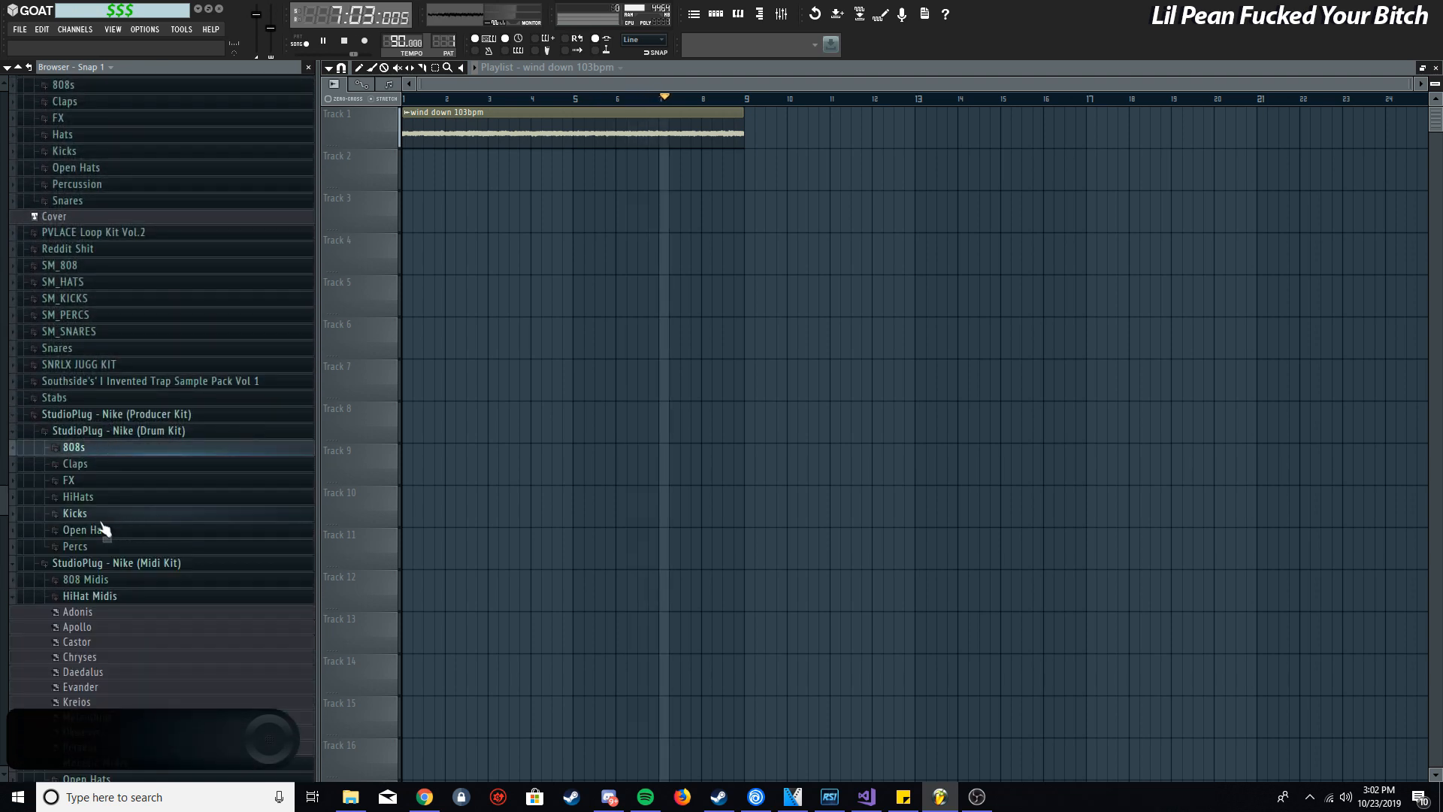
click(105, 498)
click(120, 514)
click(113, 589)
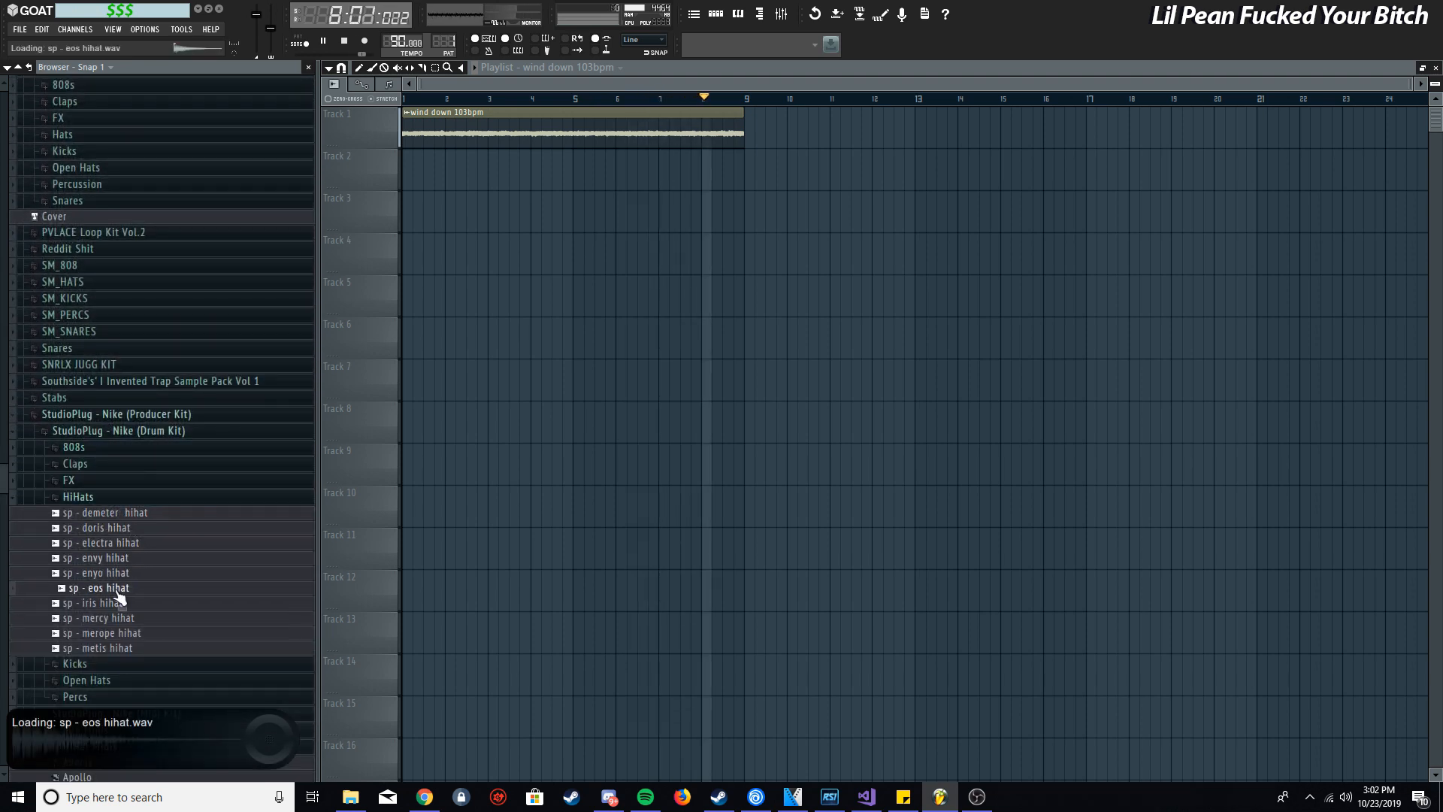
click(715, 14)
mouse_move(113, 588)
mouse_down()
mouse_move(506, 381)
mouse_move(516, 290)
mouse_move(1259, 287)
mouse_move(1331, 304)
mouse_up()
right_click(517, 290)
Place Pattern 1 twice in a row on Track 2, starting at bars 1 and 5
click(479, 168)
right_click(478, 168)
scroll(441, 39, up, 1)
click(474, 177)
click(590, 184)
Add a clap channel with a hit on every eighth step from step 5, and use PV_Clap ( Empire ) as its sample
key(F6)
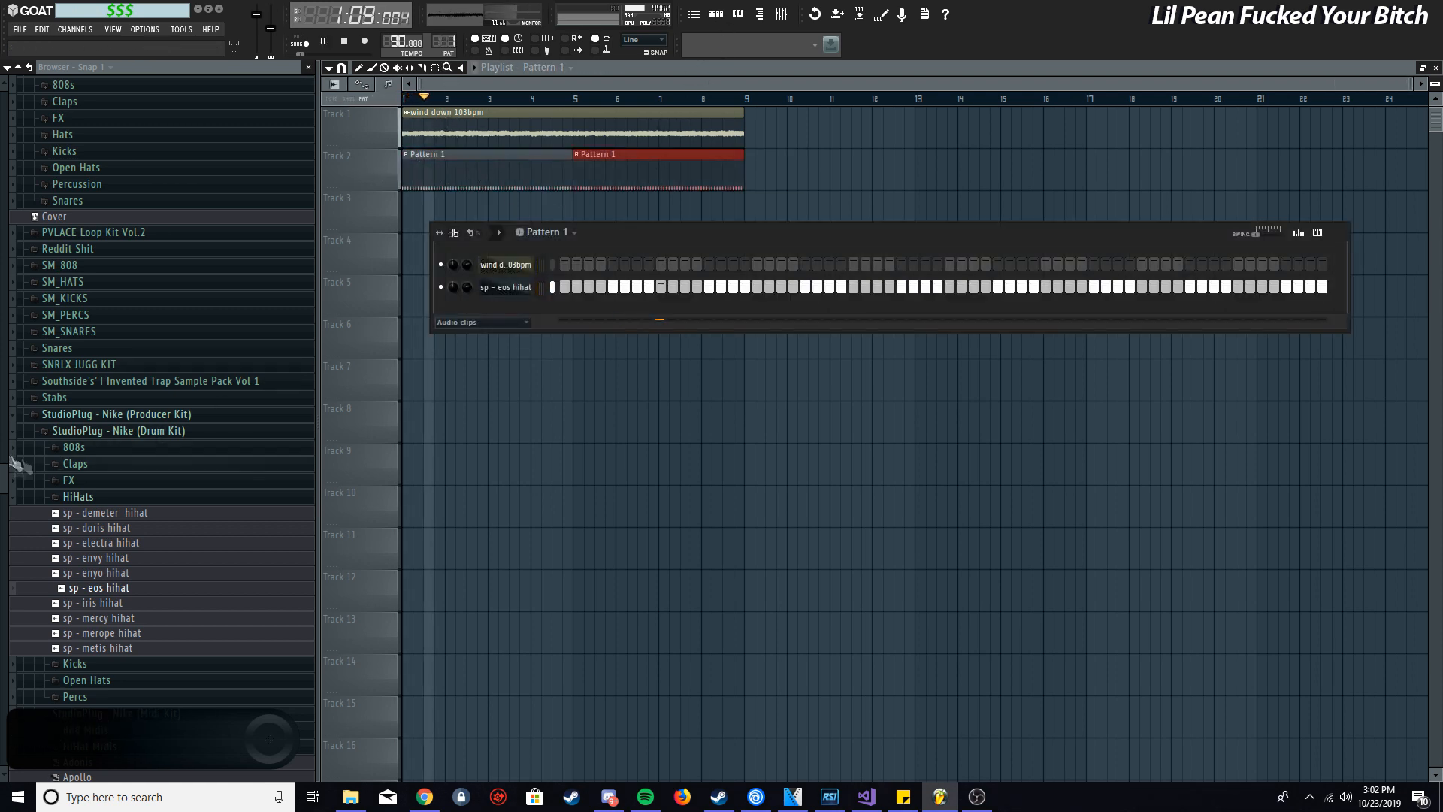
click(75, 463)
drag(105, 585, 554, 312)
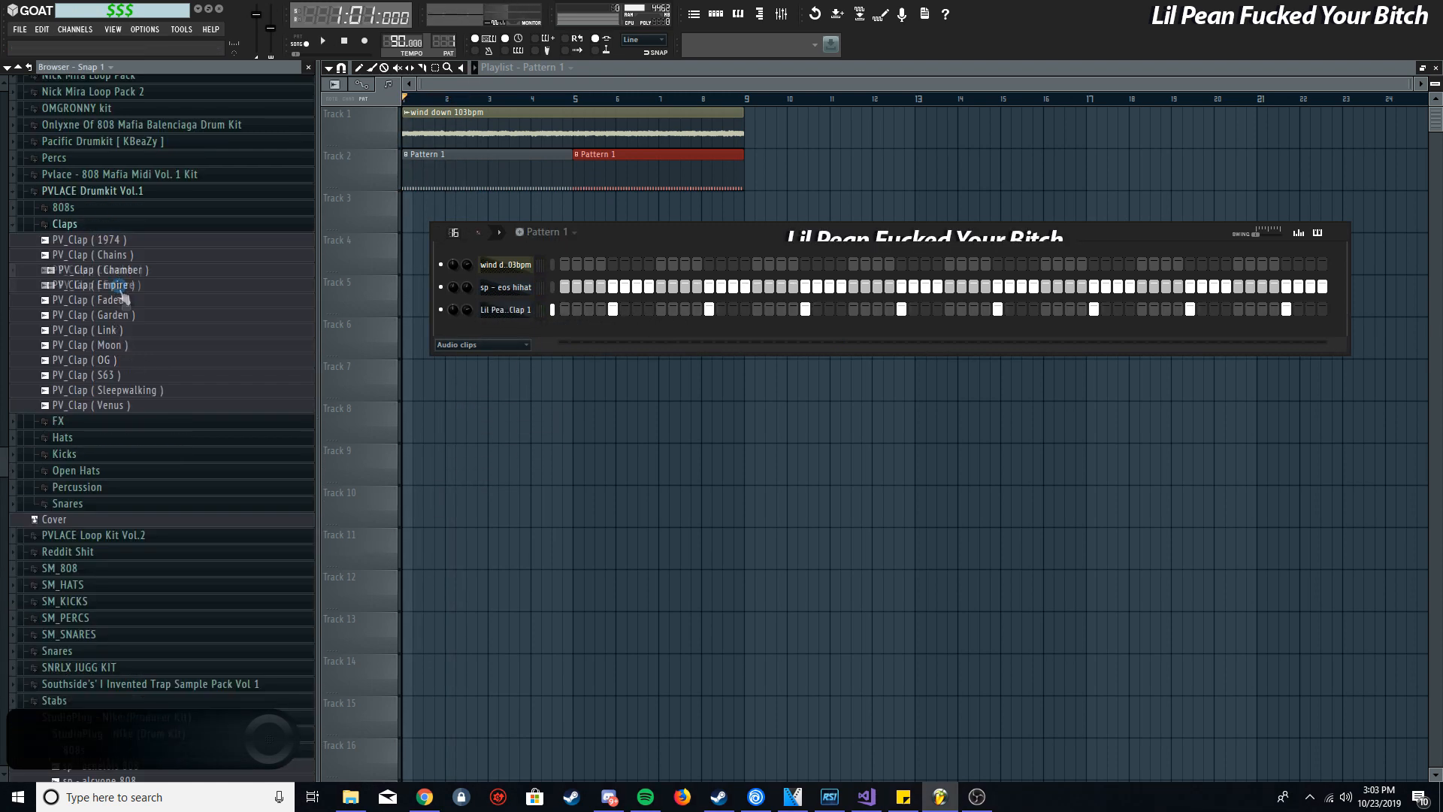
drag(113, 284, 493, 326)
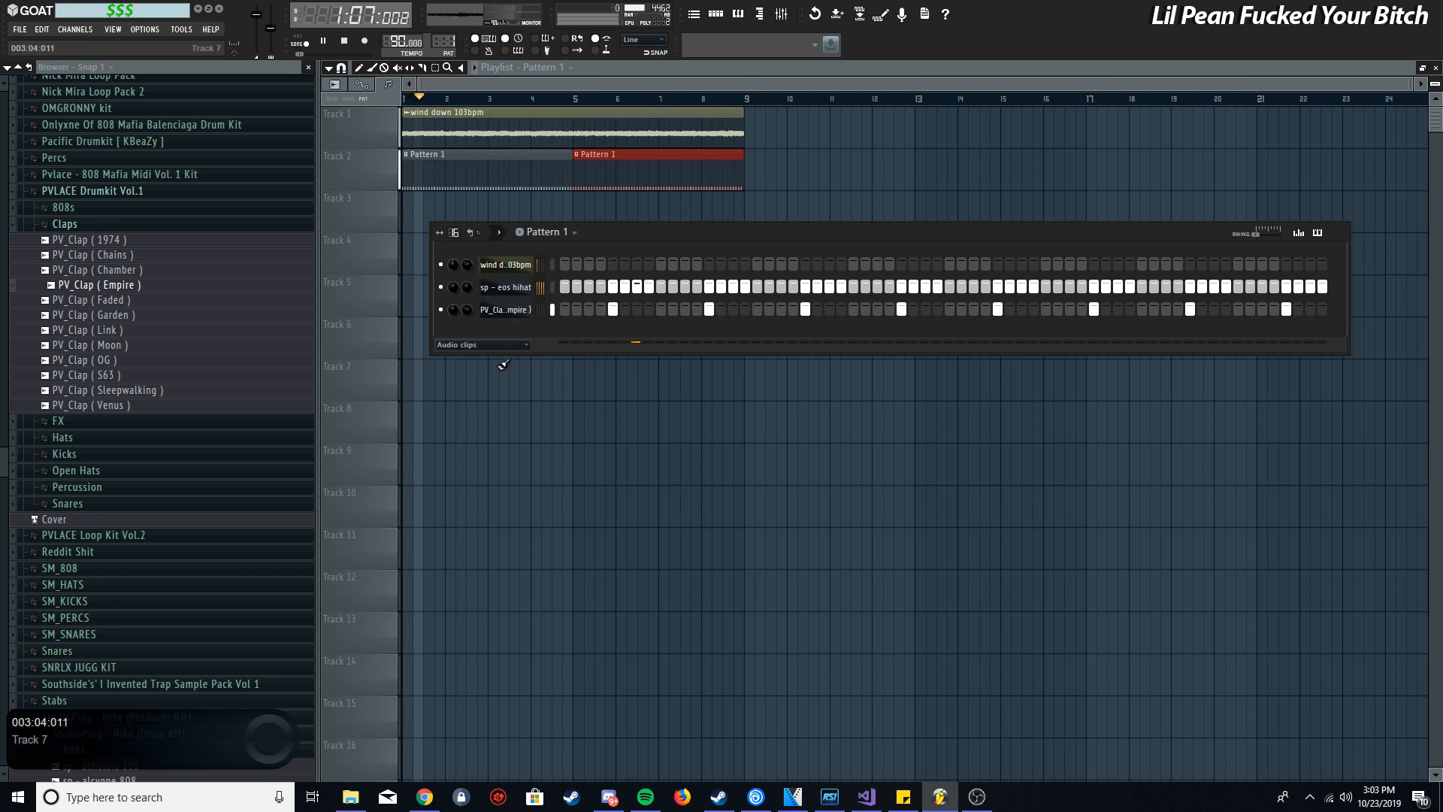
Preview the 808s in PVLACE Drumkit Vol.1 and add PV_808-C ( Kbeazys Girlfriend ) as a new channel
click(150, 225)
click(127, 210)
click(138, 238)
click(142, 254)
click(163, 269)
drag(166, 277, 490, 332)
click(1128, 316)
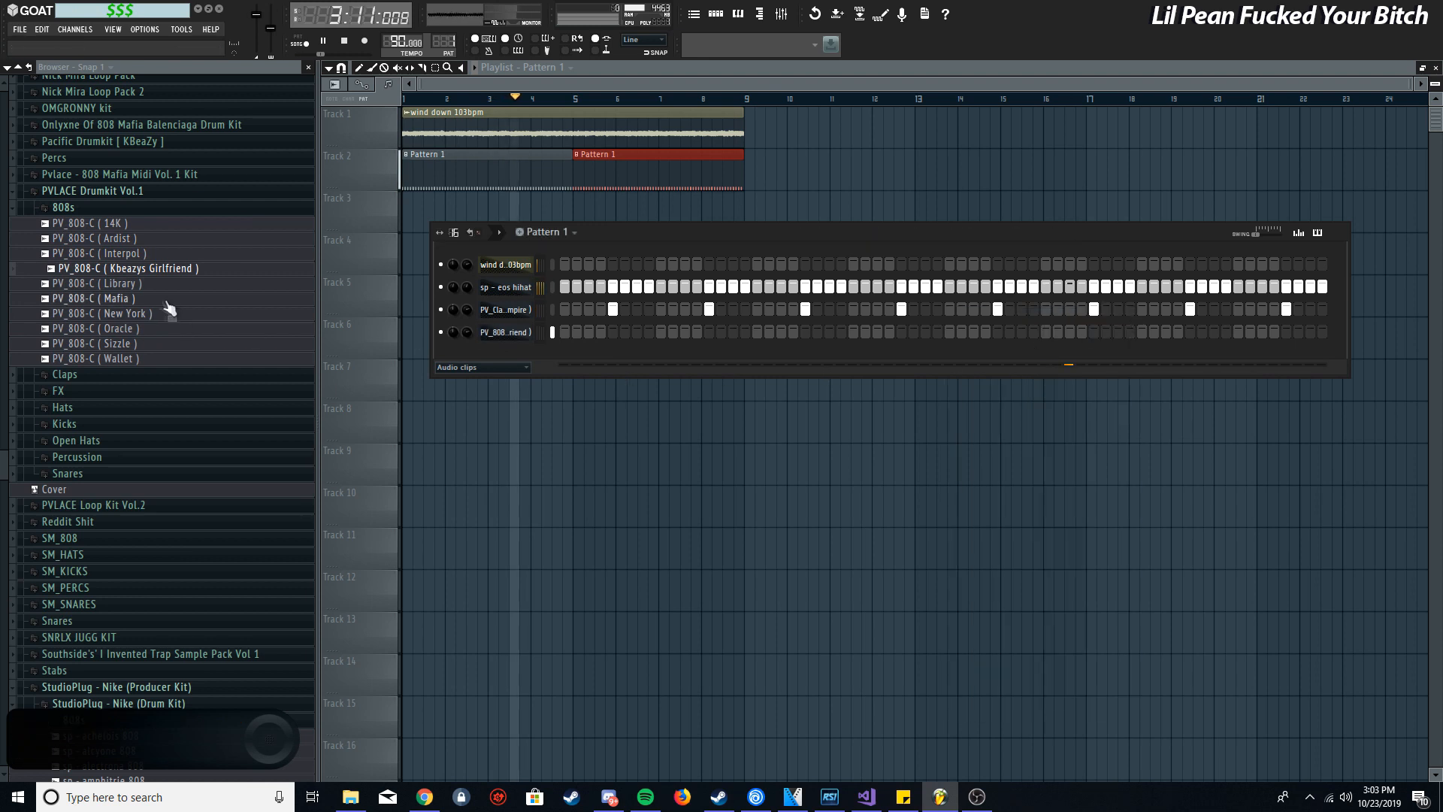
Try PV_808-C ( Mafia ) on the 808 channel and put PV_808-C ( Kbeazys Girlfriend ) back
click(143, 300)
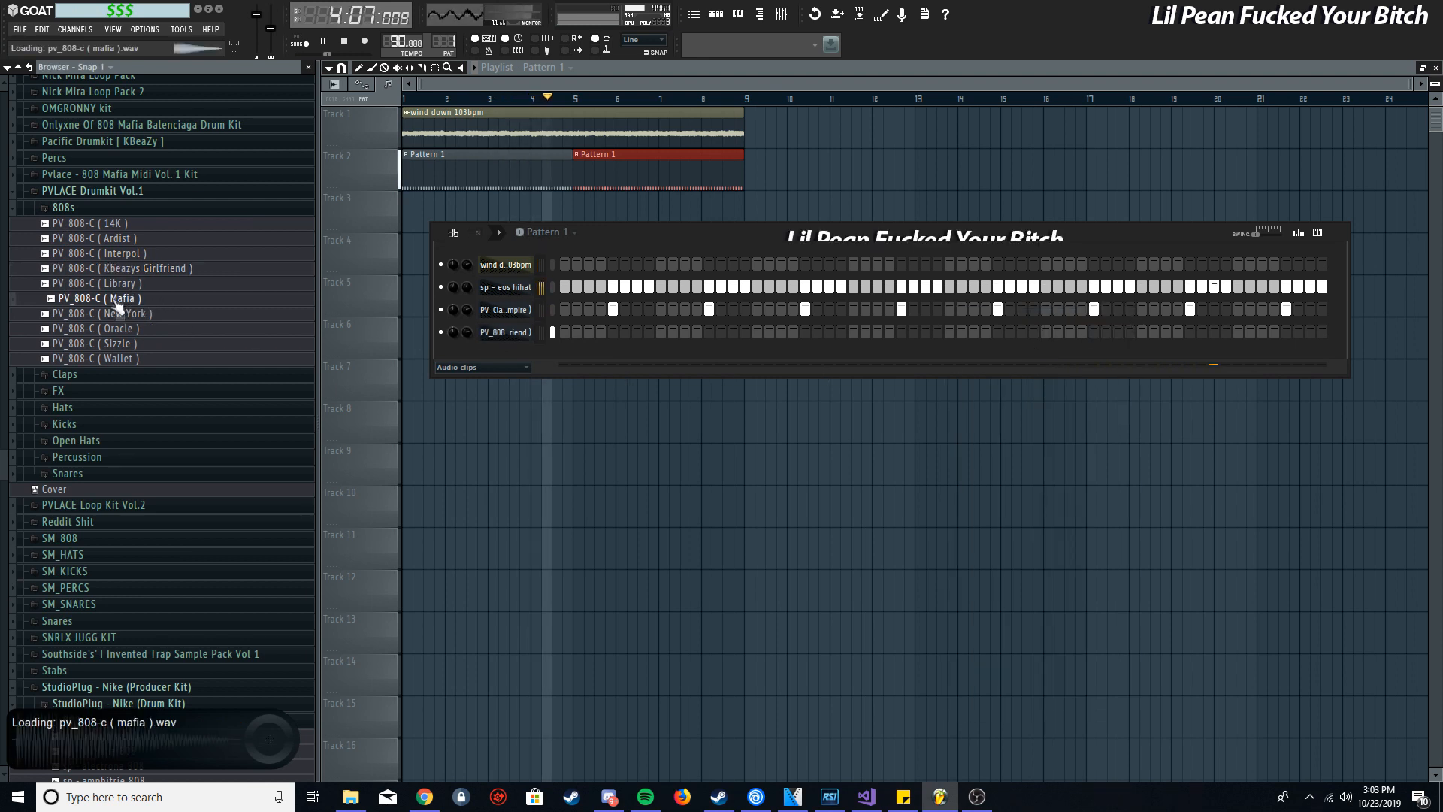
key(Up)
key(Up)
drag(124, 302, 504, 333)
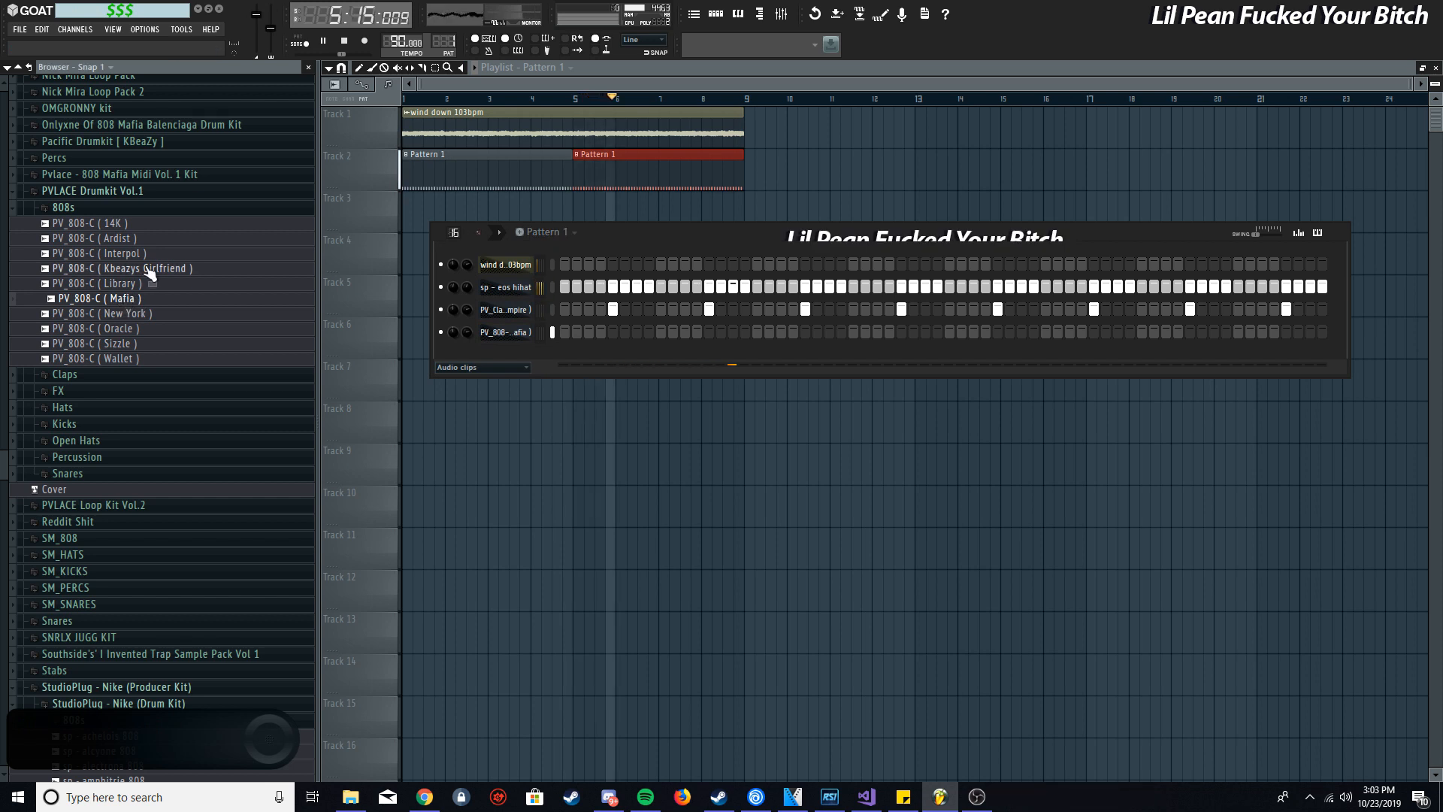
click(150, 269)
drag(151, 271, 496, 332)
Replace the hi-hat channel's sample with PV_HiHat ( OZ ) from the Hats folder of PVLACE Drumkit Vol.1
click(133, 224)
click(127, 210)
click(123, 224)
click(124, 225)
click(118, 242)
click(126, 245)
click(113, 257)
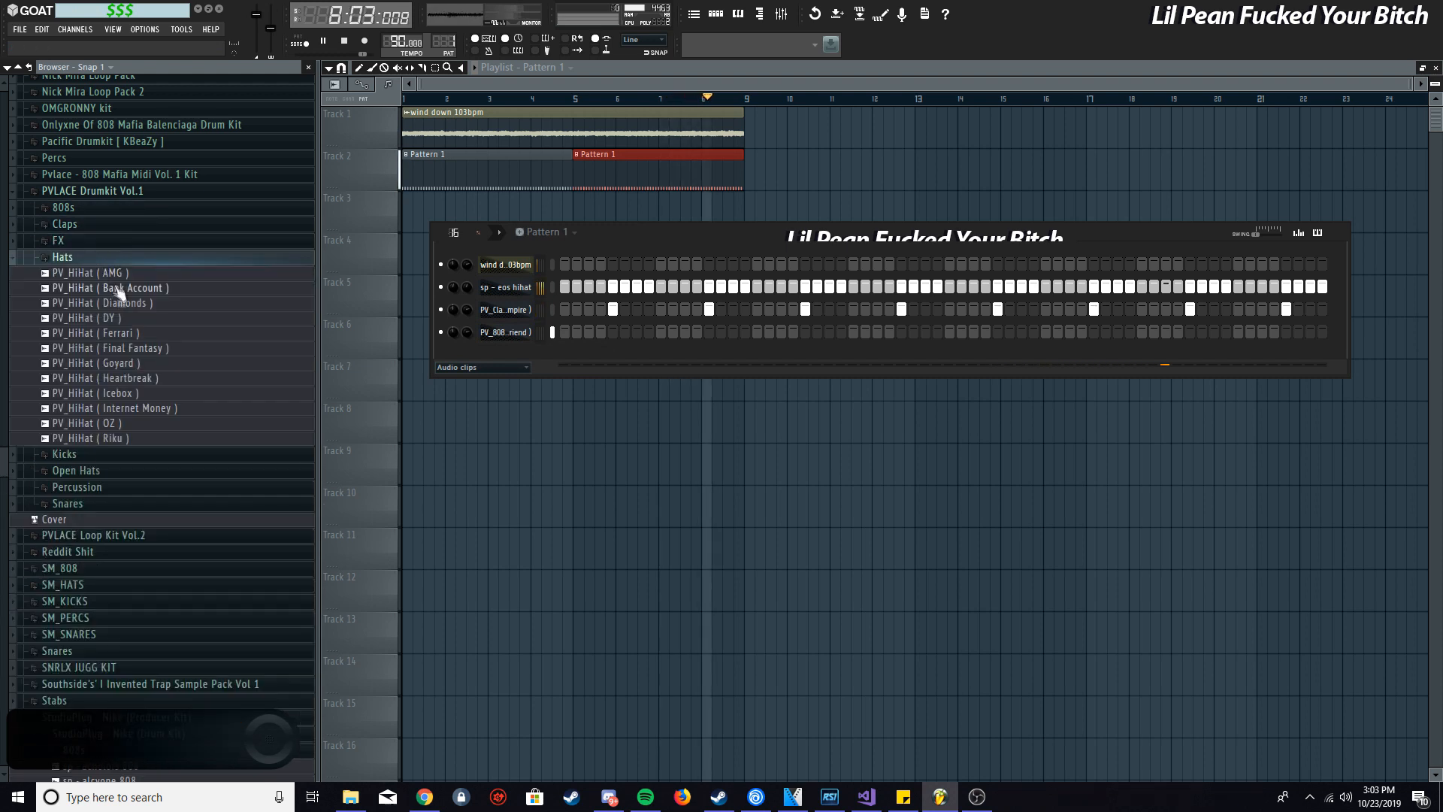
click(109, 303)
drag(98, 425, 496, 288)
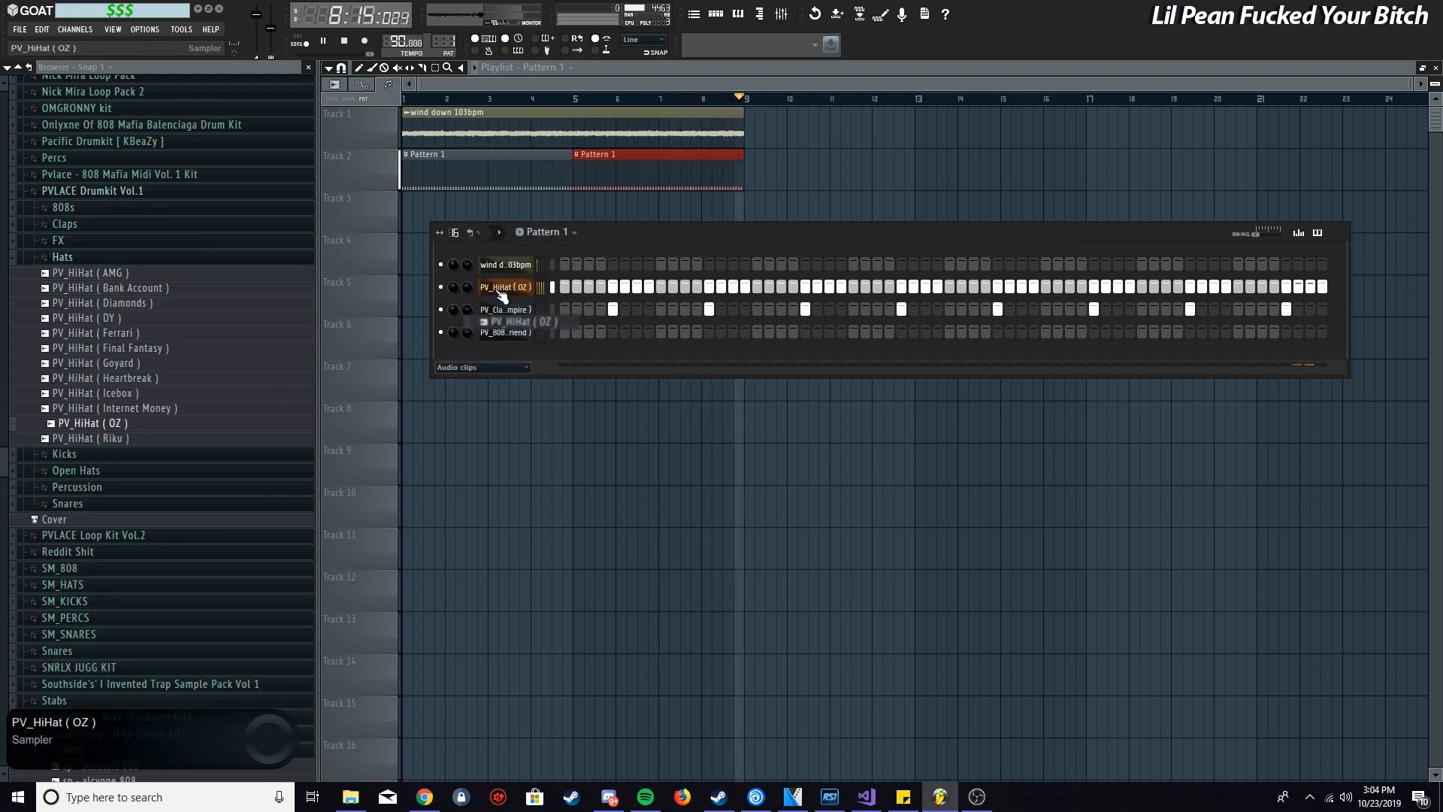
Increase the trim amount in the PV_HiHat ( OZ ) channel's precomputed effects
click(504, 288)
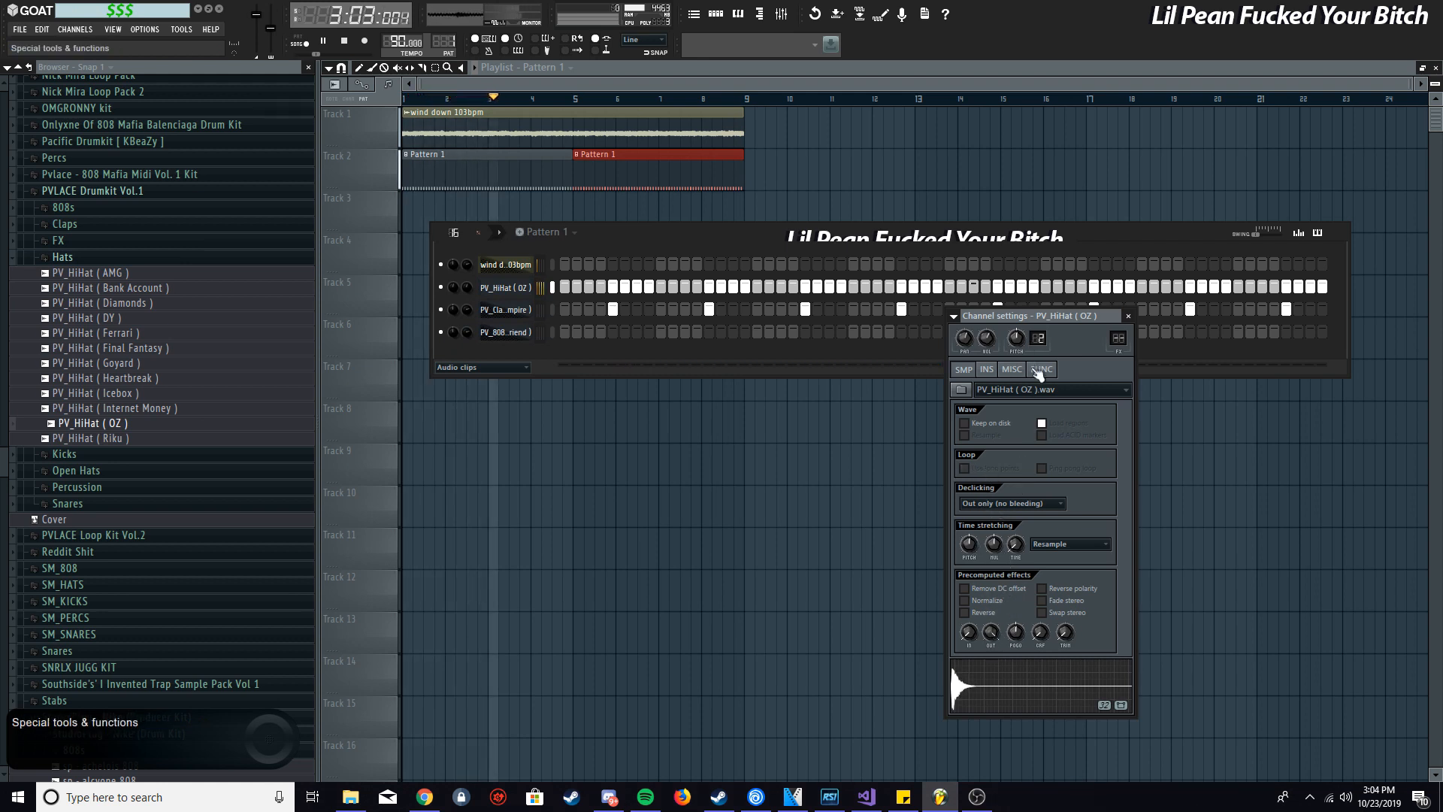
click(1042, 369)
click(964, 369)
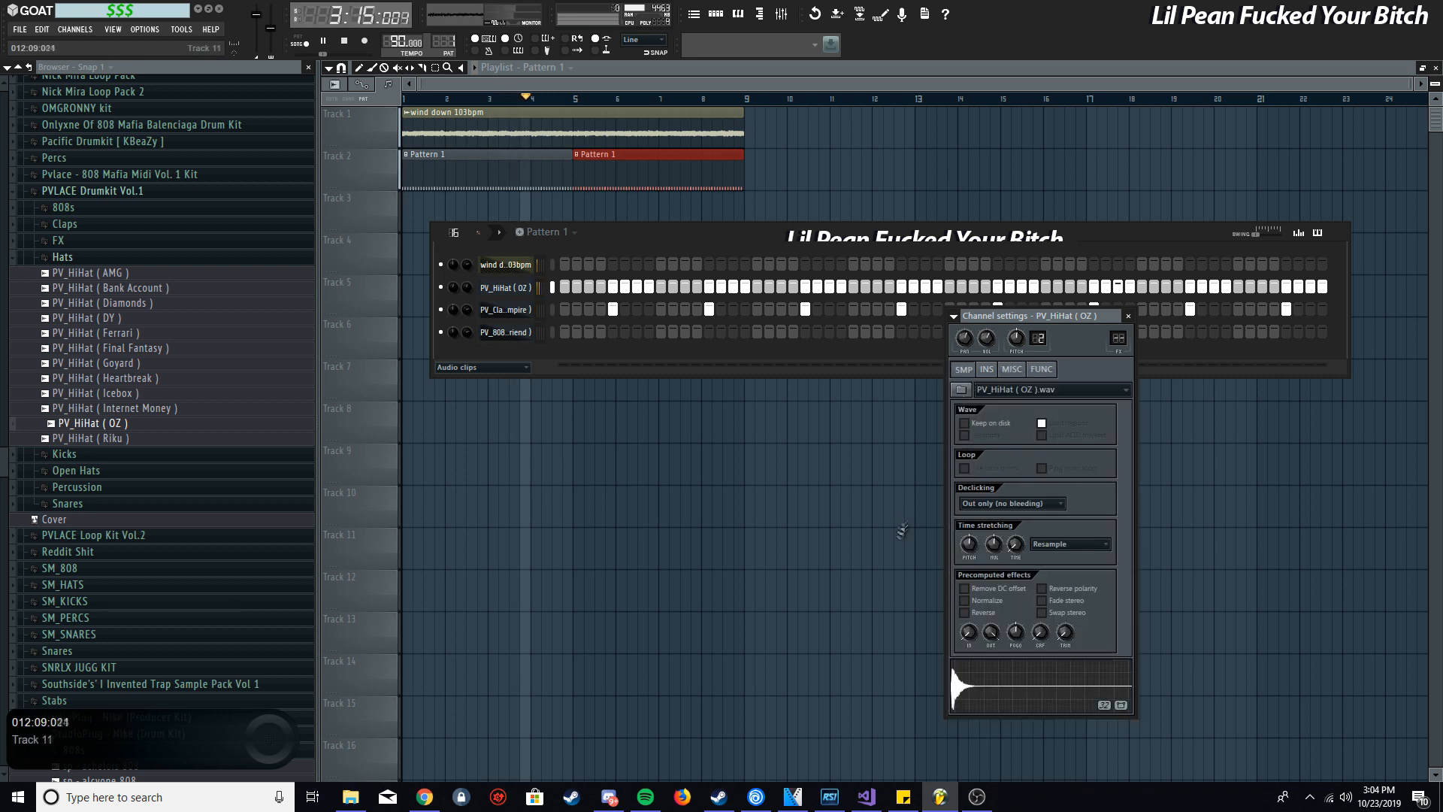
drag(1068, 639, 1068, 549)
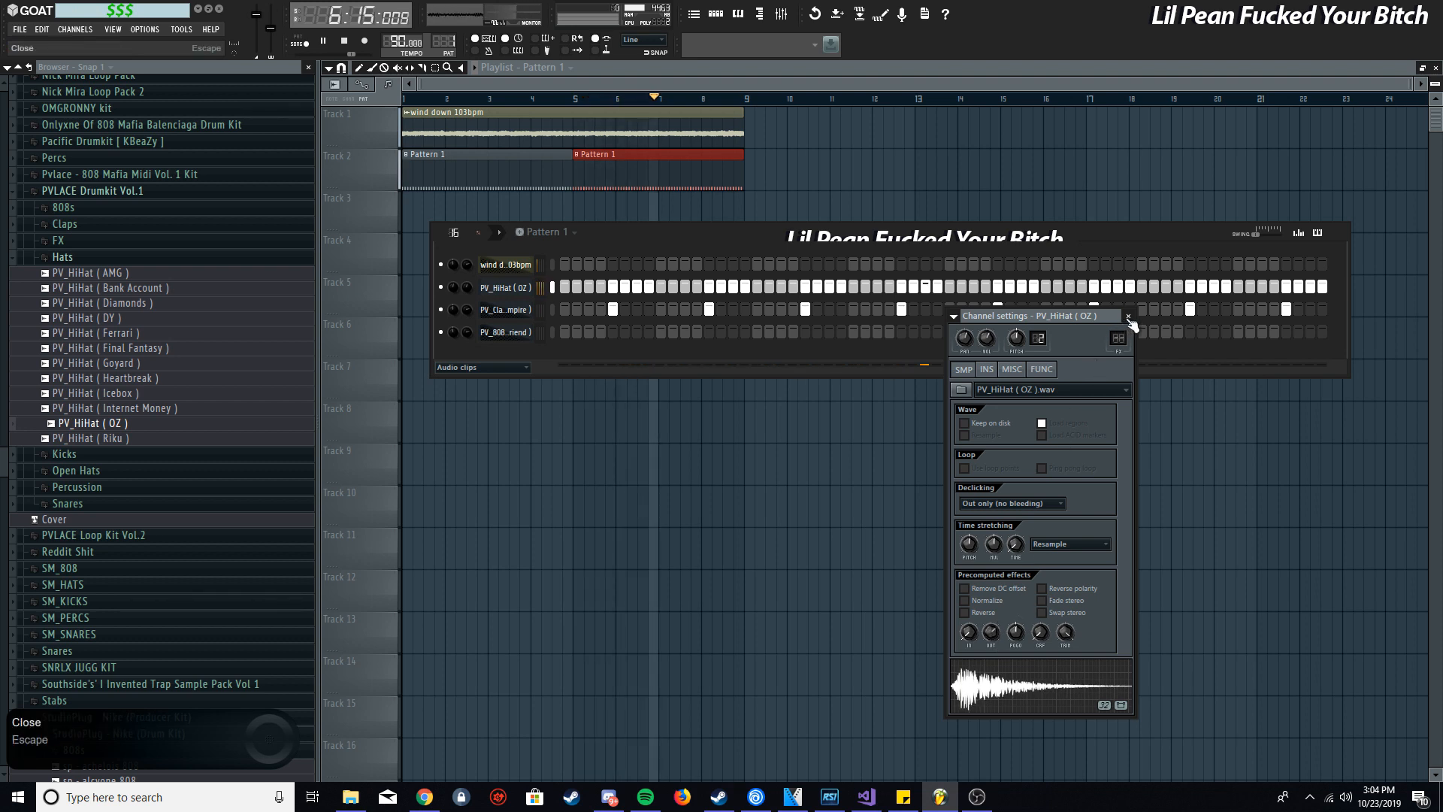
click(988, 369)
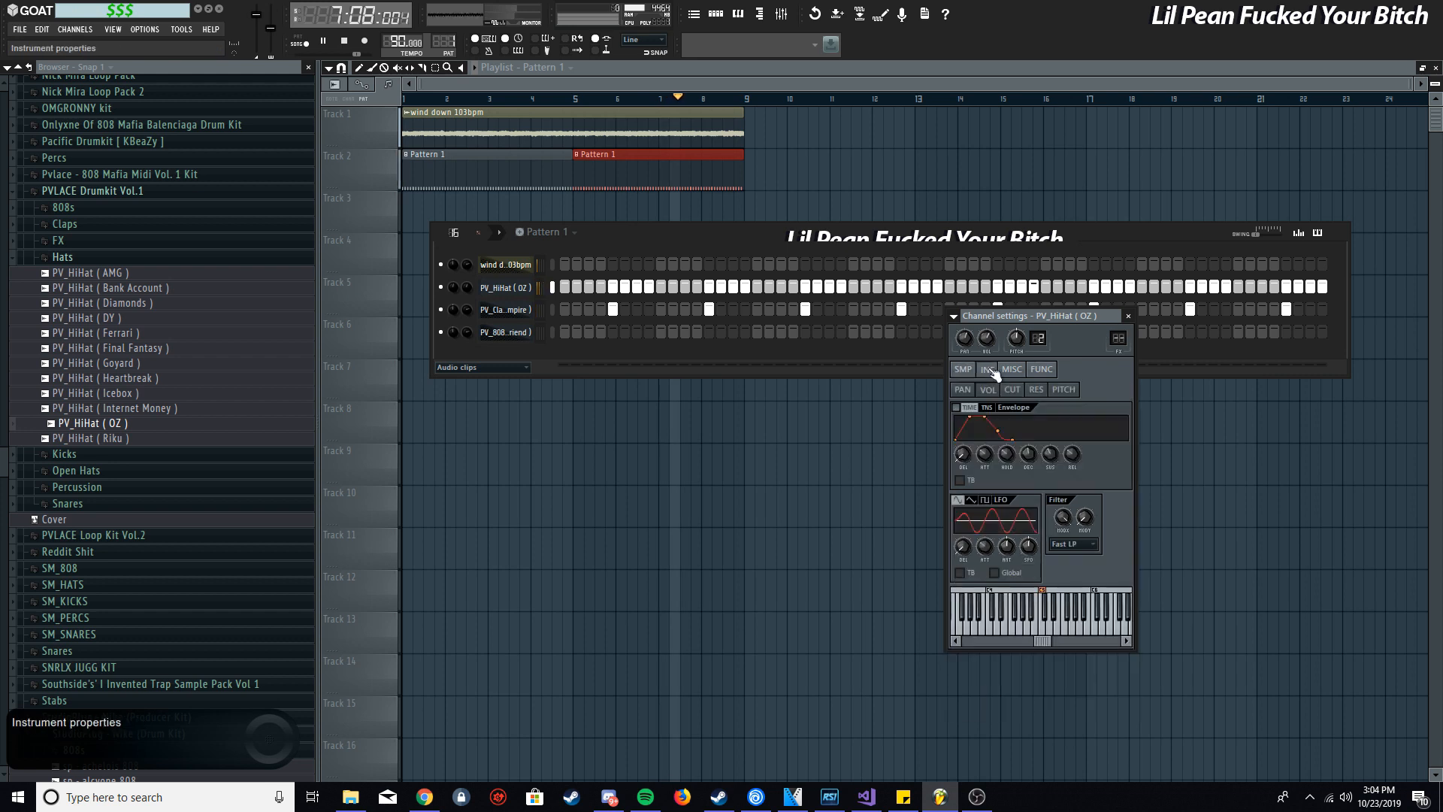
click(1128, 315)
Stop playback and preview the PV_Kick ( Vanillia ) sample in the PVLACE Drumkit Vol.1 kicks
key(space)
click(102, 258)
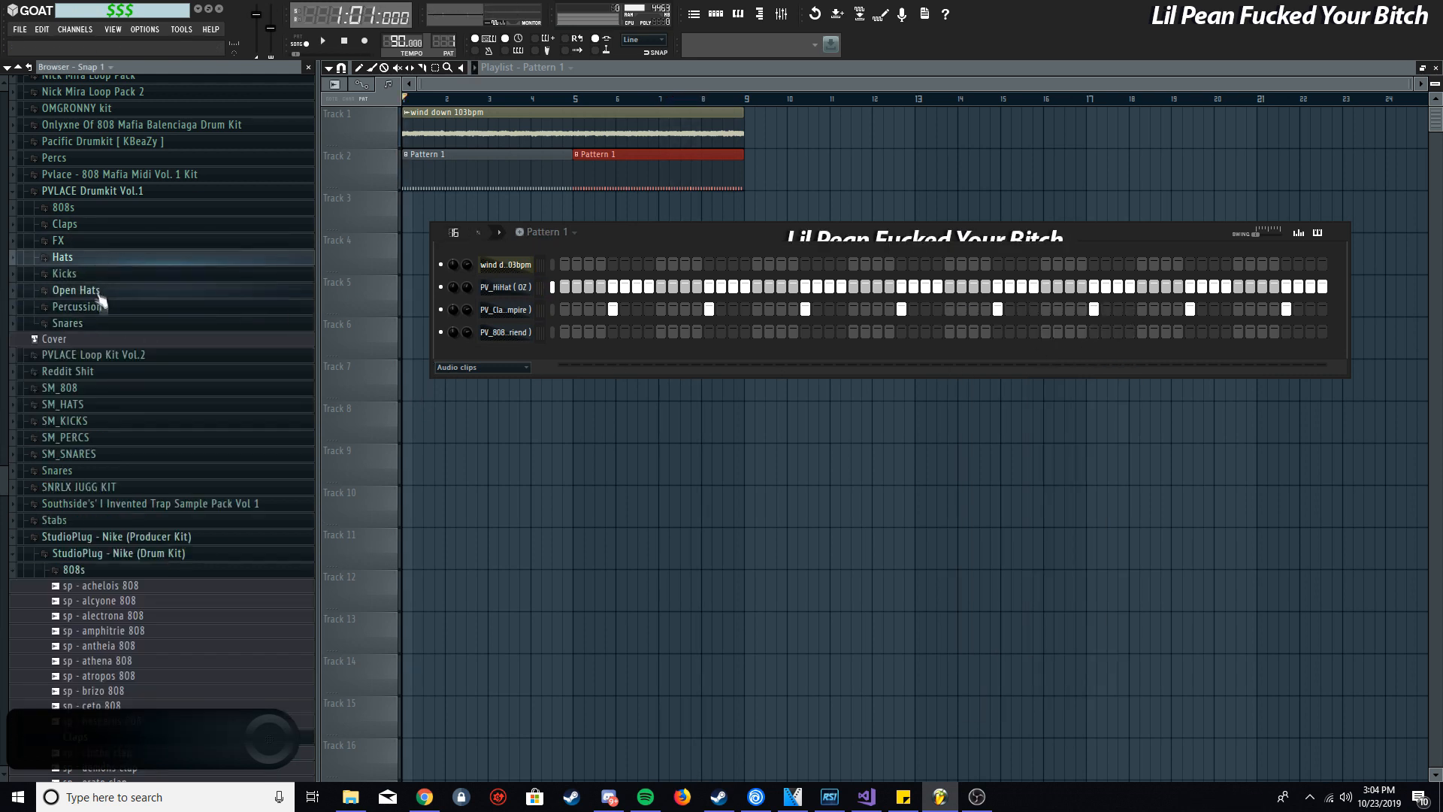
click(98, 273)
click(118, 425)
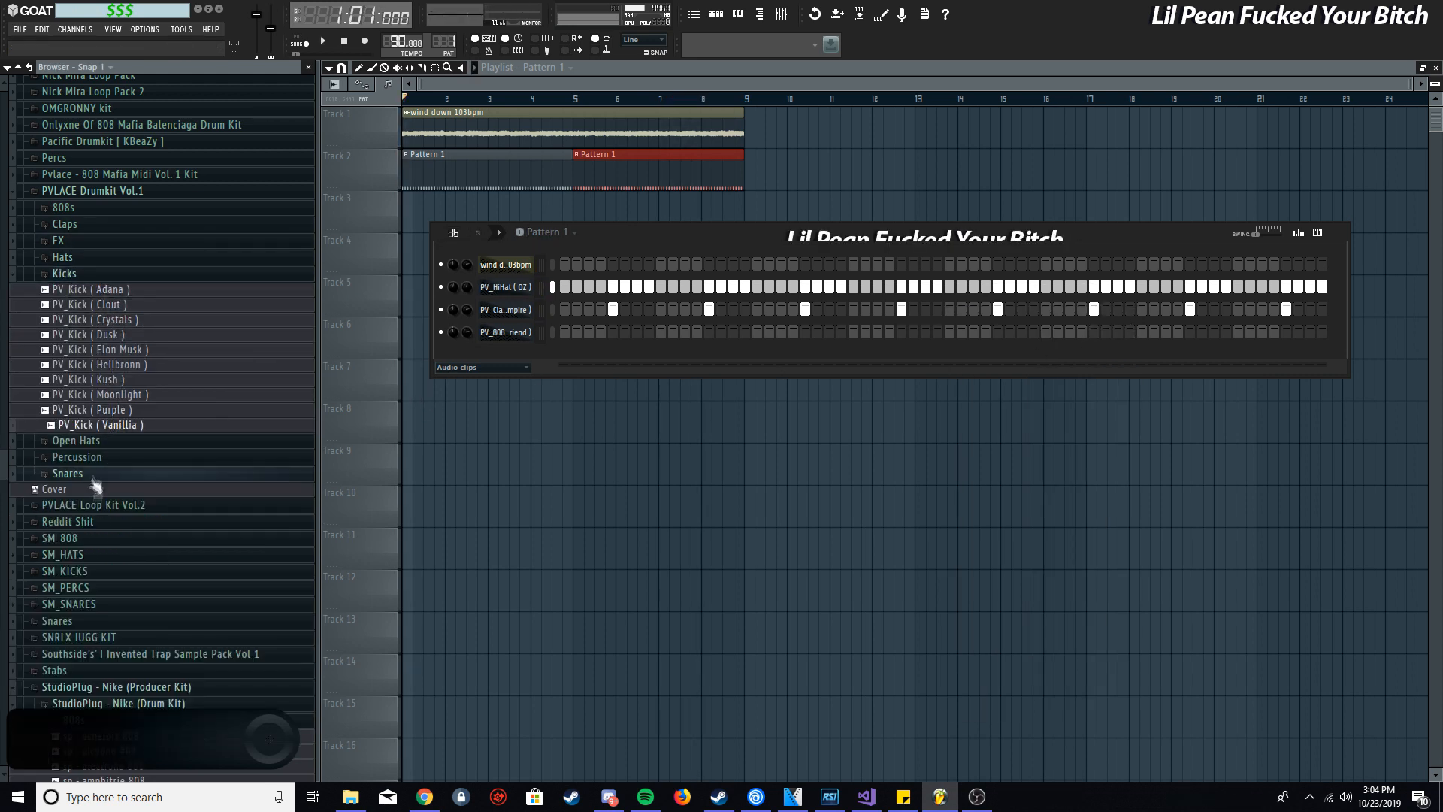
Preview the PVLACE open hats, add PV_Open Hat ( Exodia ) as a new channel and place a hit on its third step
click(83, 440)
click(113, 472)
key(space)
click(113, 458)
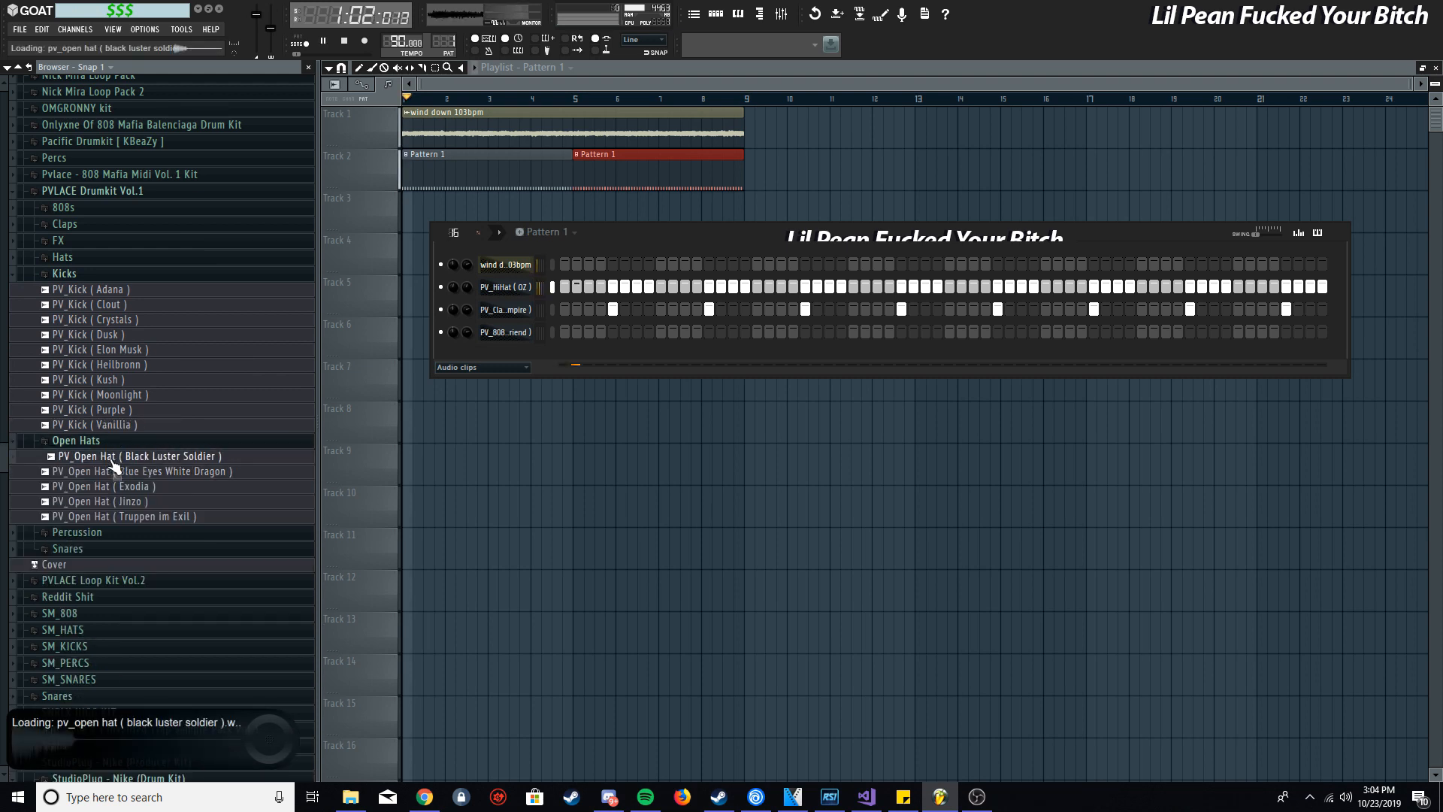
click(110, 473)
click(105, 486)
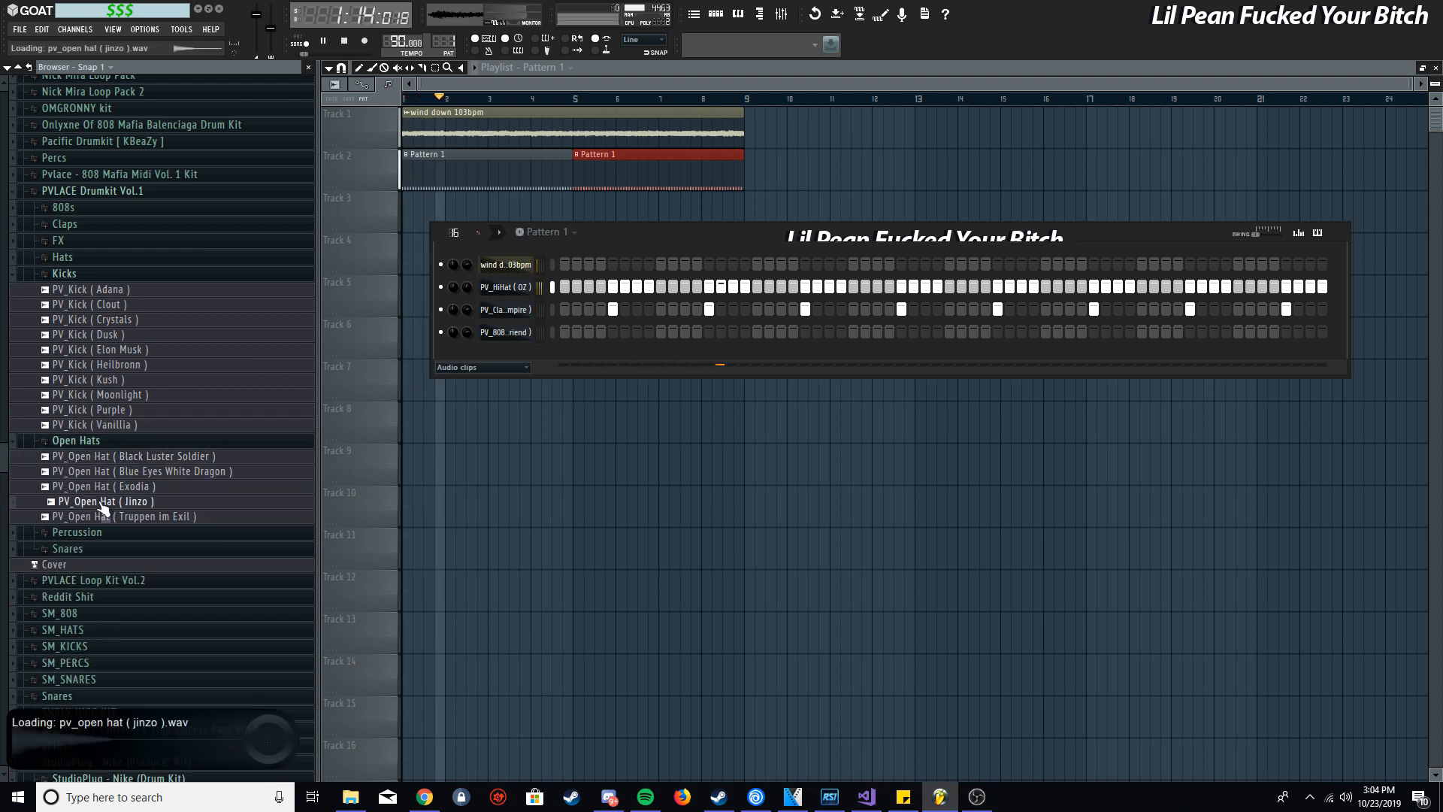
drag(108, 494, 605, 353)
key(space)
click(588, 355)
key(space)
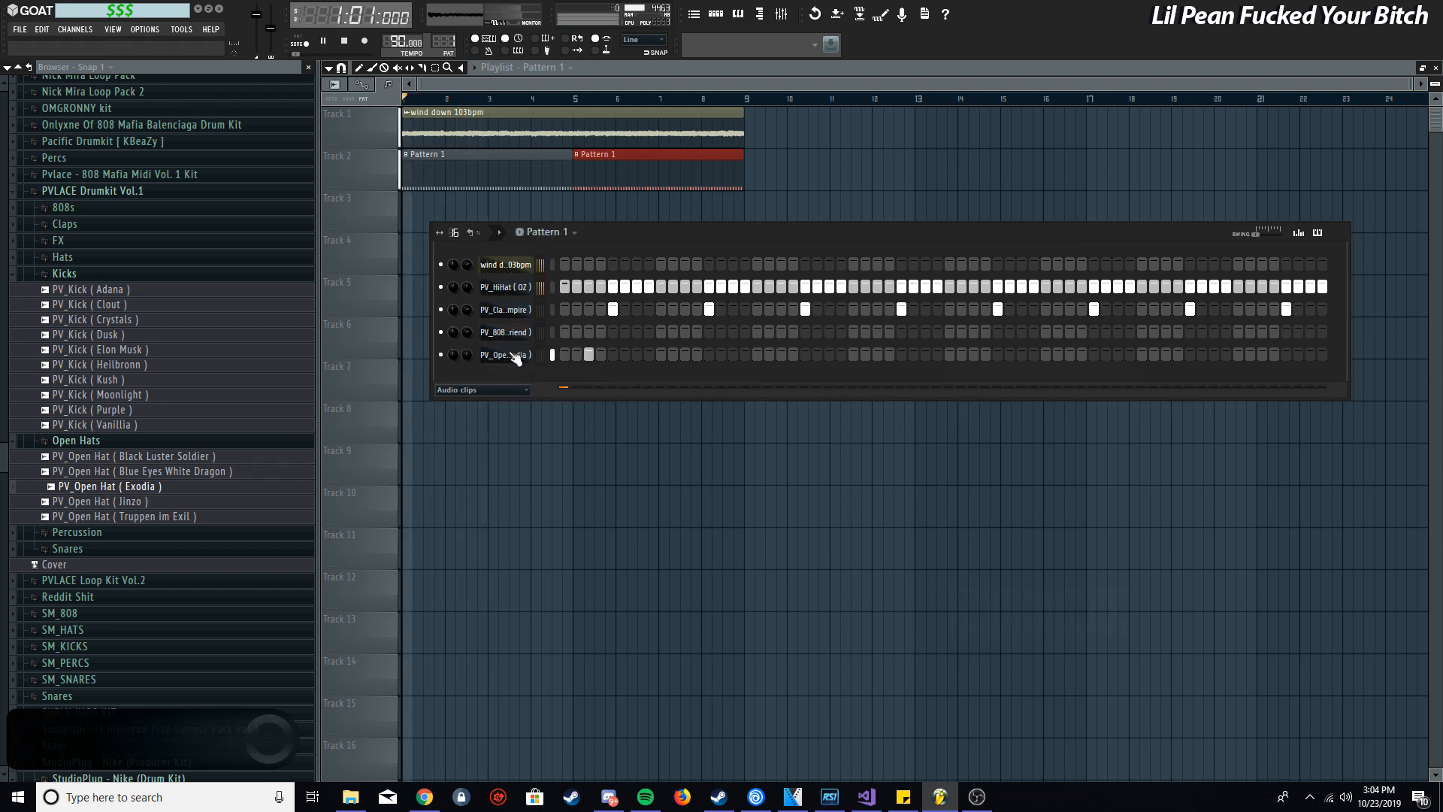
Enable the PV_Open Hat ( Exodia ) channel's volume envelope and shorten its attack time during playback
click(516, 355)
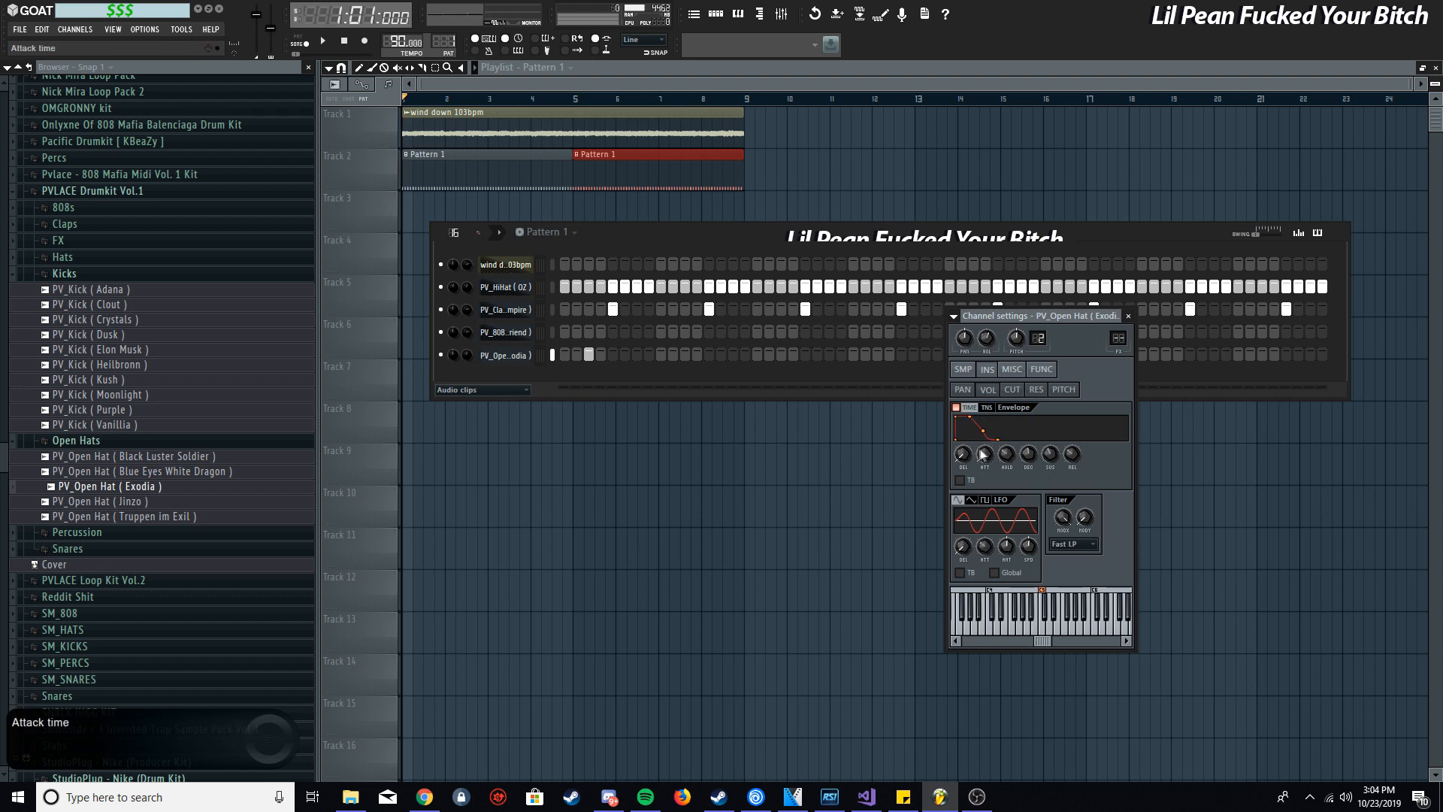
key(space)
key(space)
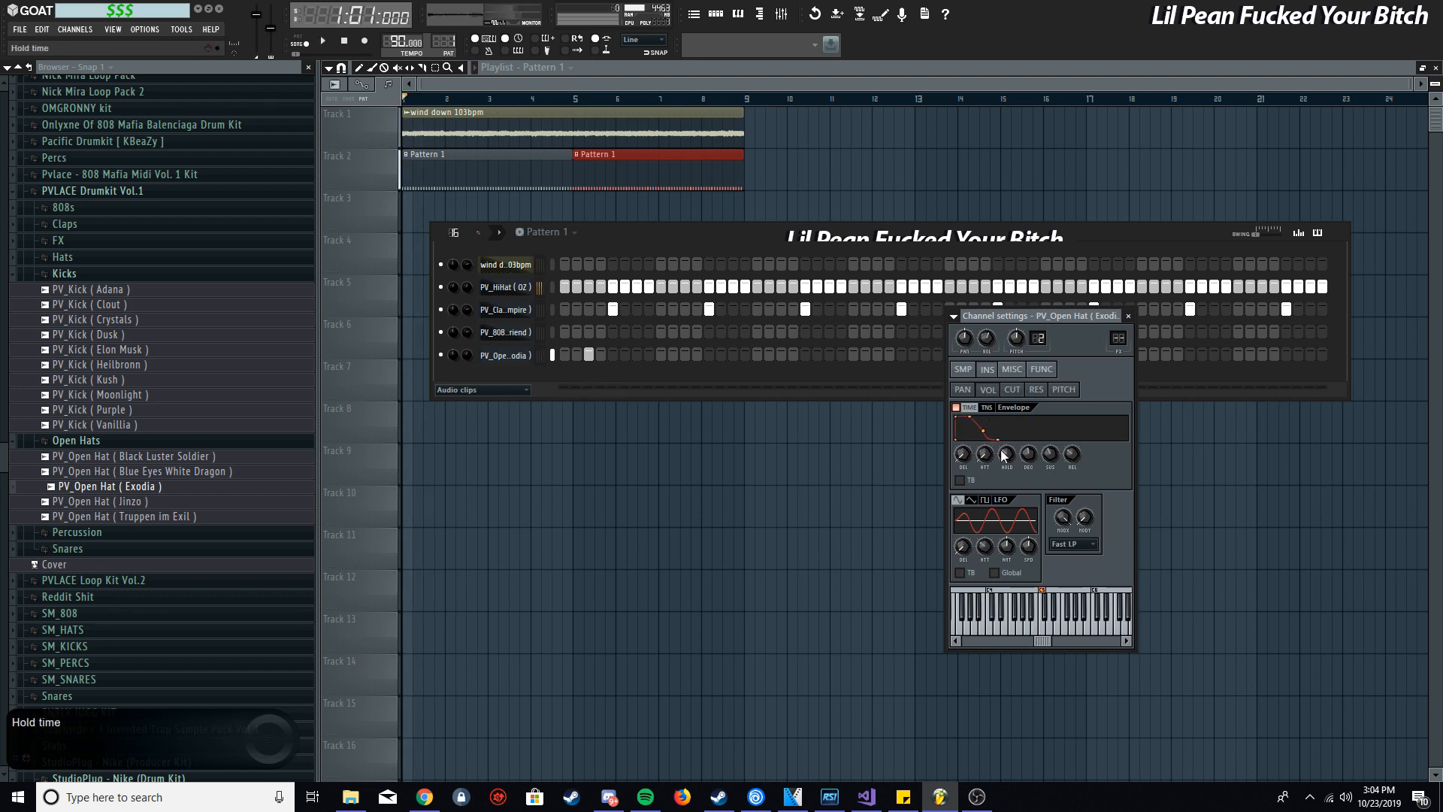
drag(985, 453, 986, 473)
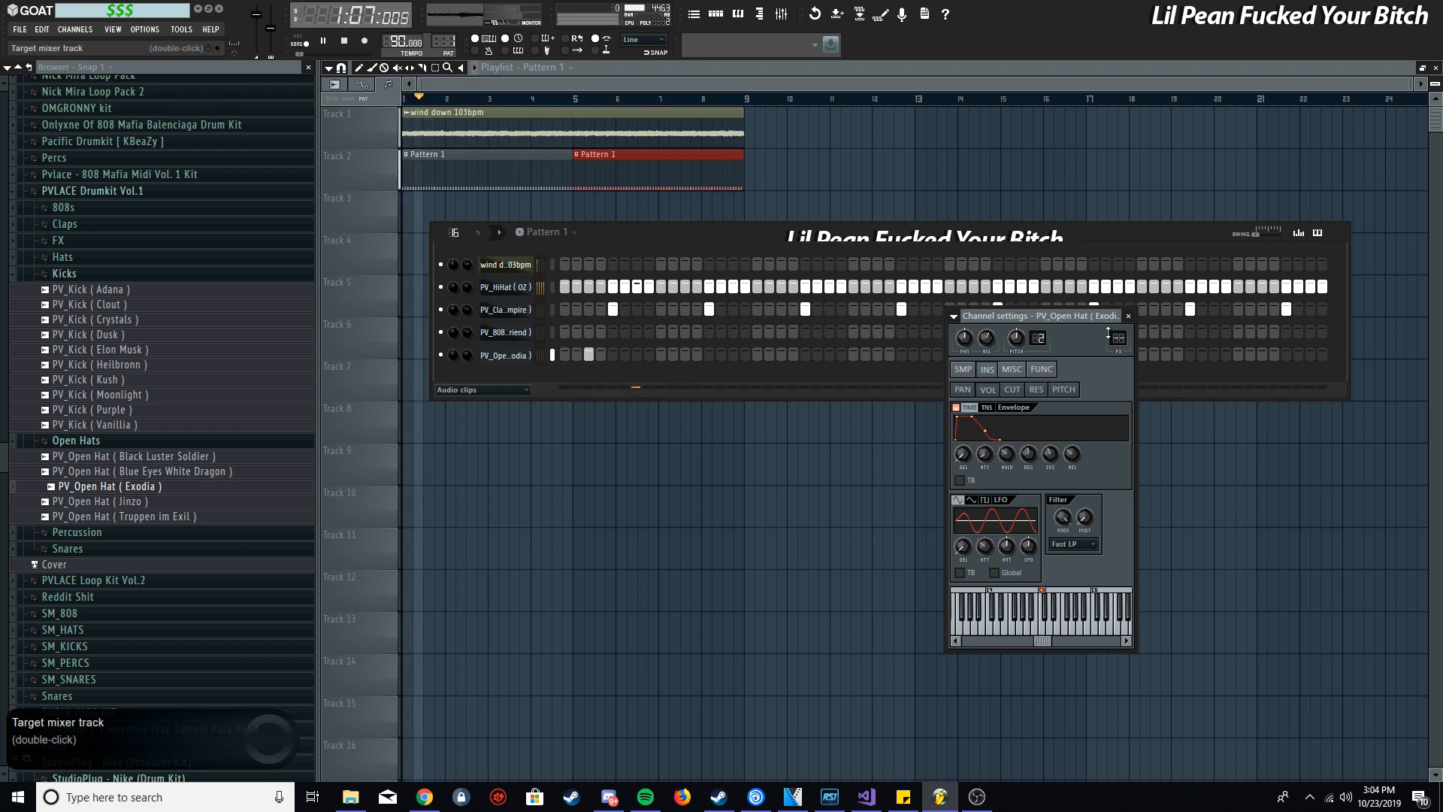
click(1128, 316)
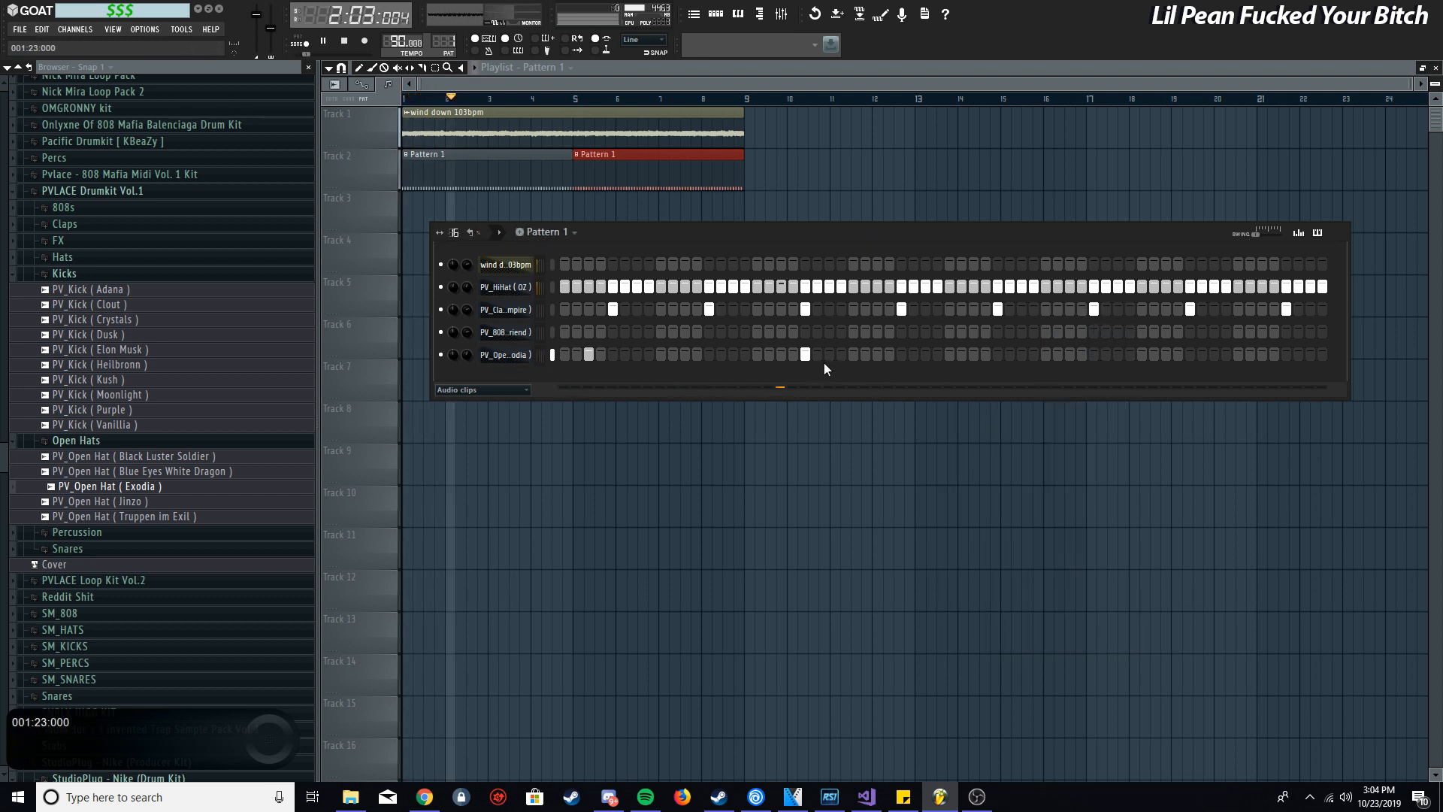
Place open-hat hits on steps 19, 35, 51 and 59 of Pattern 1, leaving step 27 empty
click(878, 354)
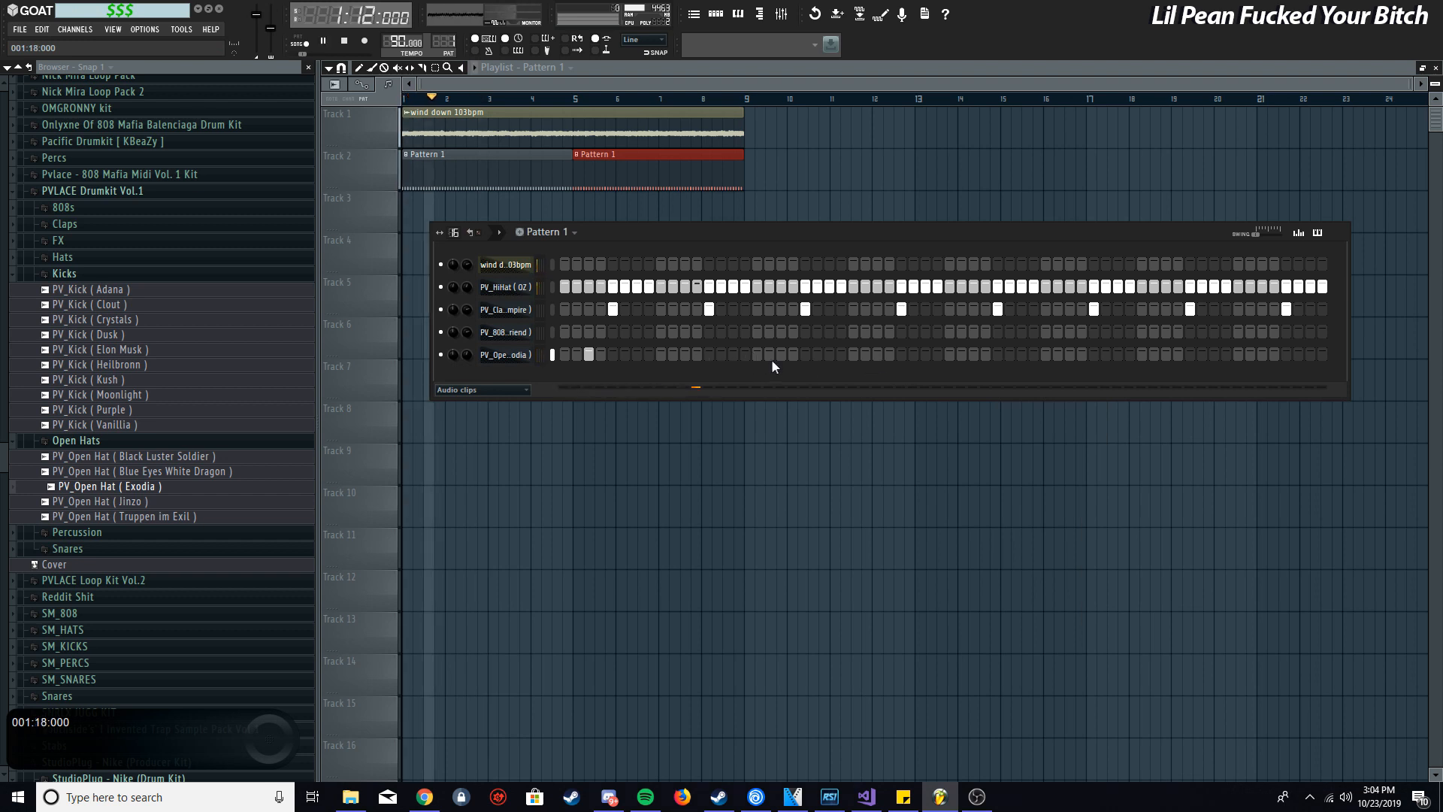
click(781, 354)
click(877, 354)
click(974, 354)
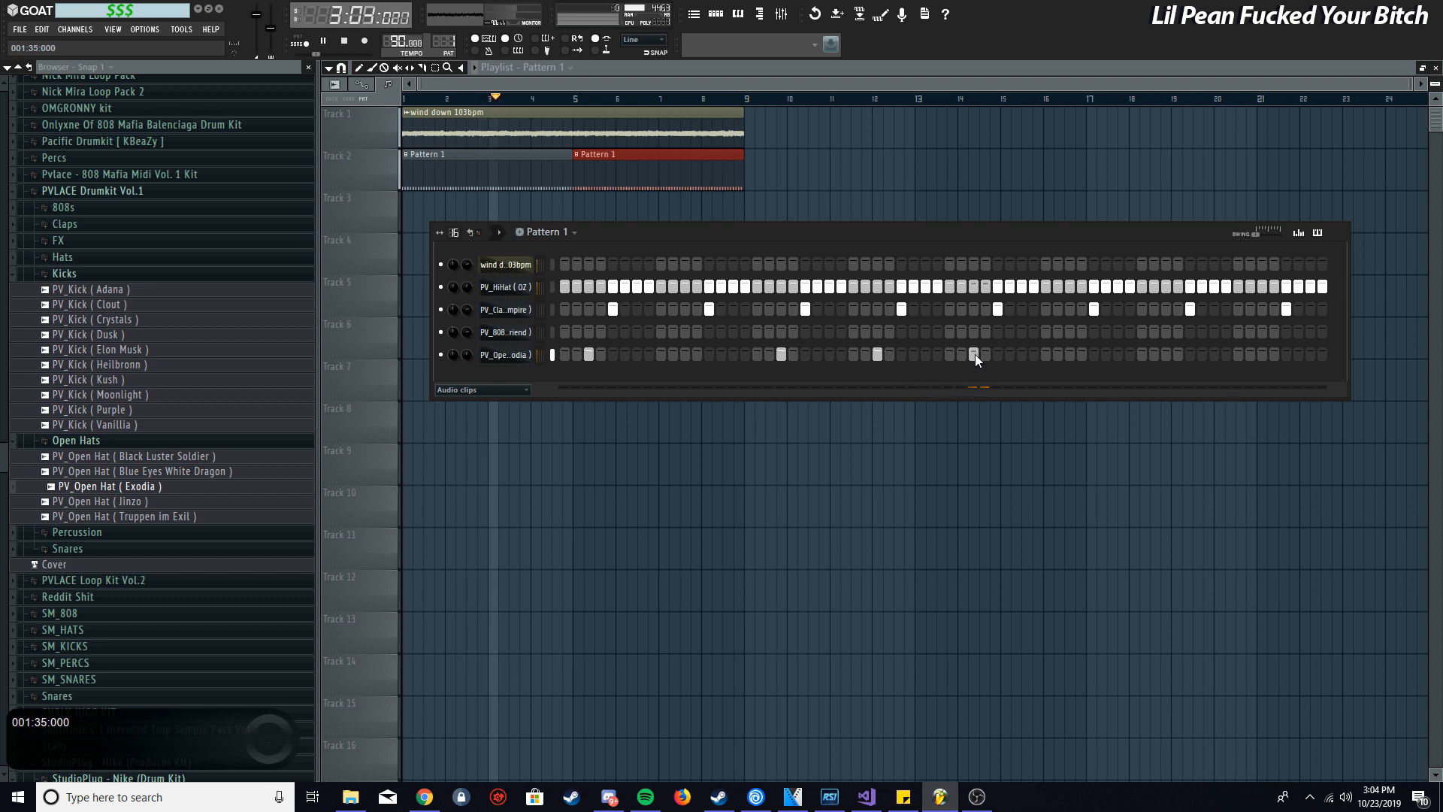
click(1166, 354)
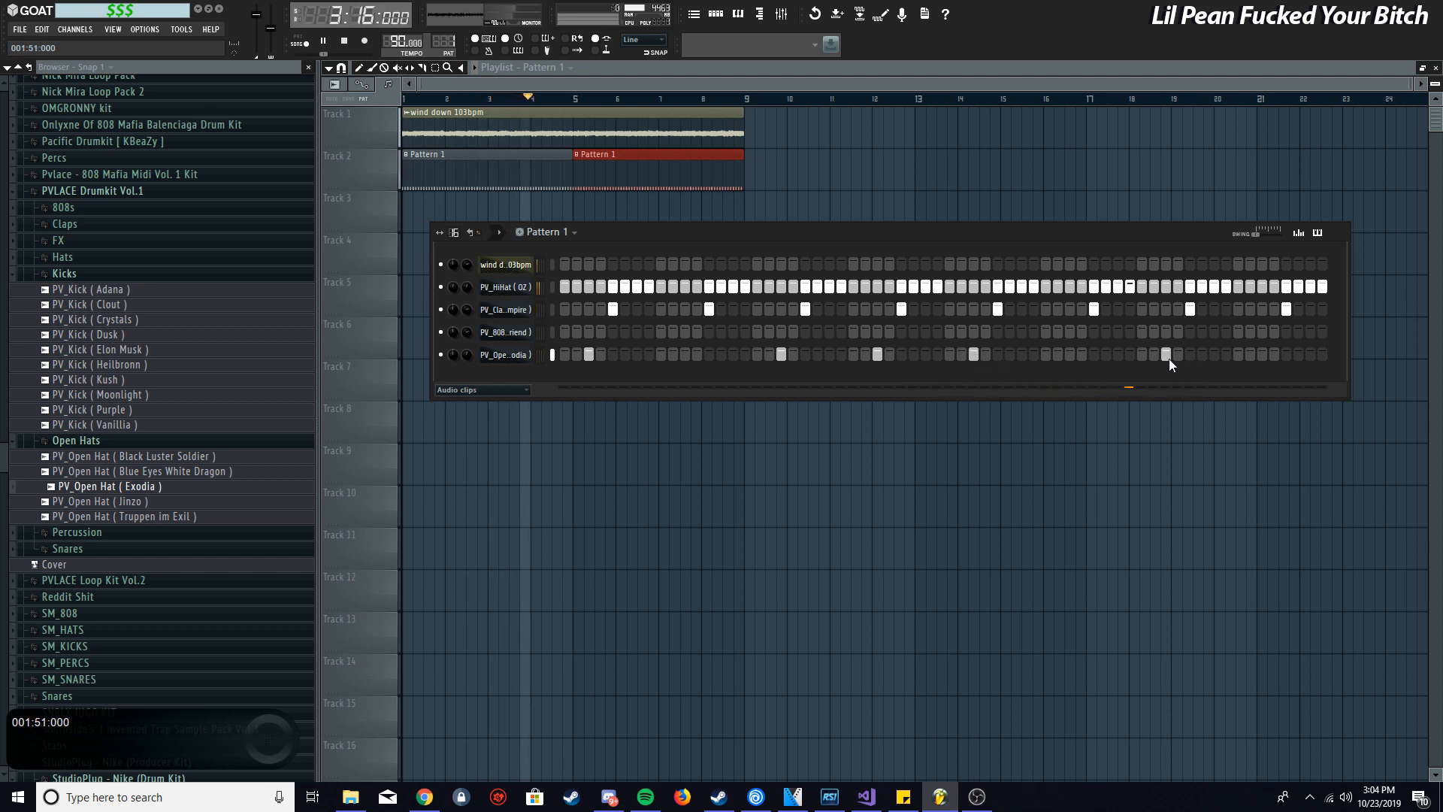
click(1261, 355)
click(877, 354)
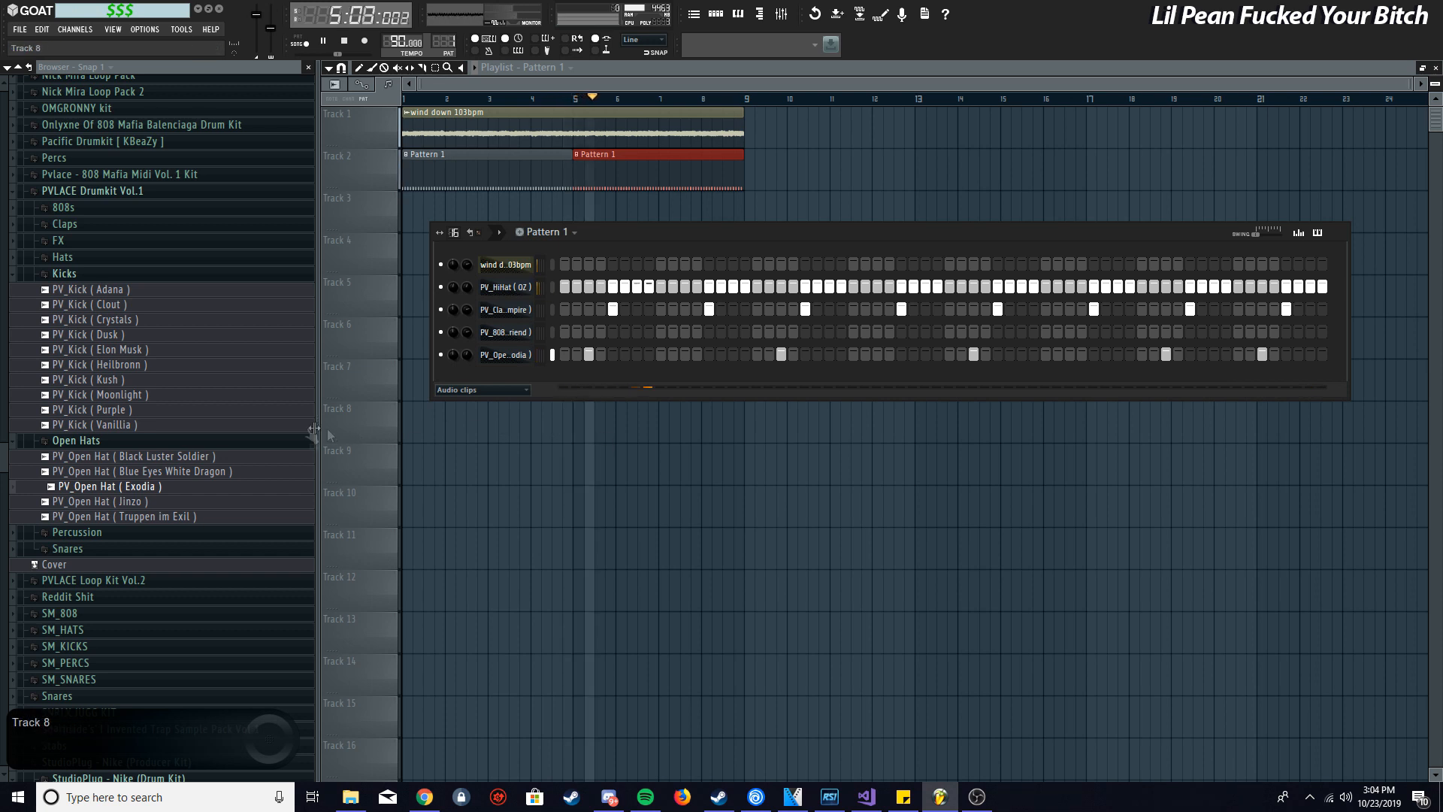
Preview the PVLACE snares and add PV_Snare ( 4AM ) as a new channel
click(68, 441)
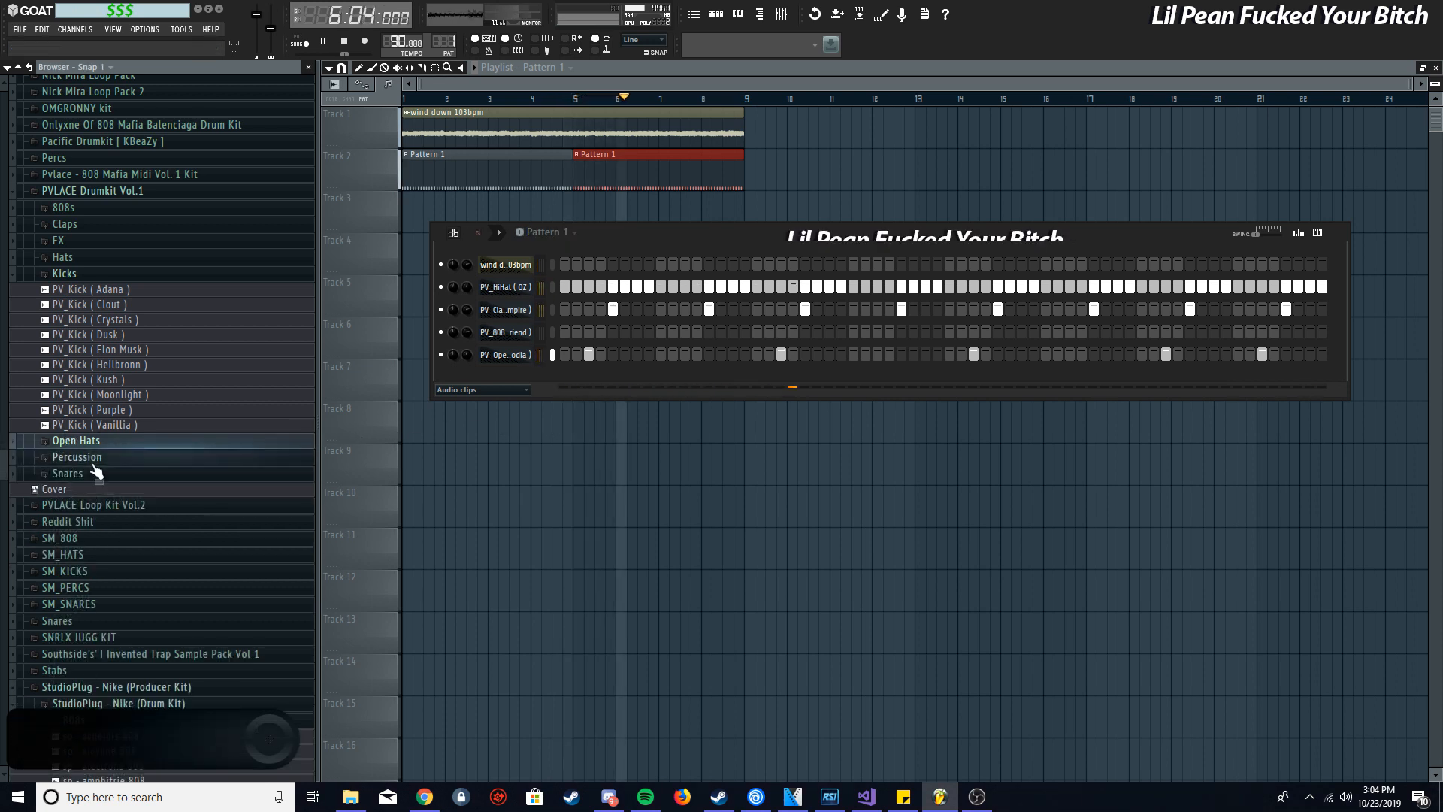
click(68, 474)
click(105, 519)
click(120, 491)
drag(132, 500, 600, 387)
Place PV_Snare ( 4AM ) hits on steps 8, 10, 26, 40, 42 and 58
click(651, 380)
click(675, 381)
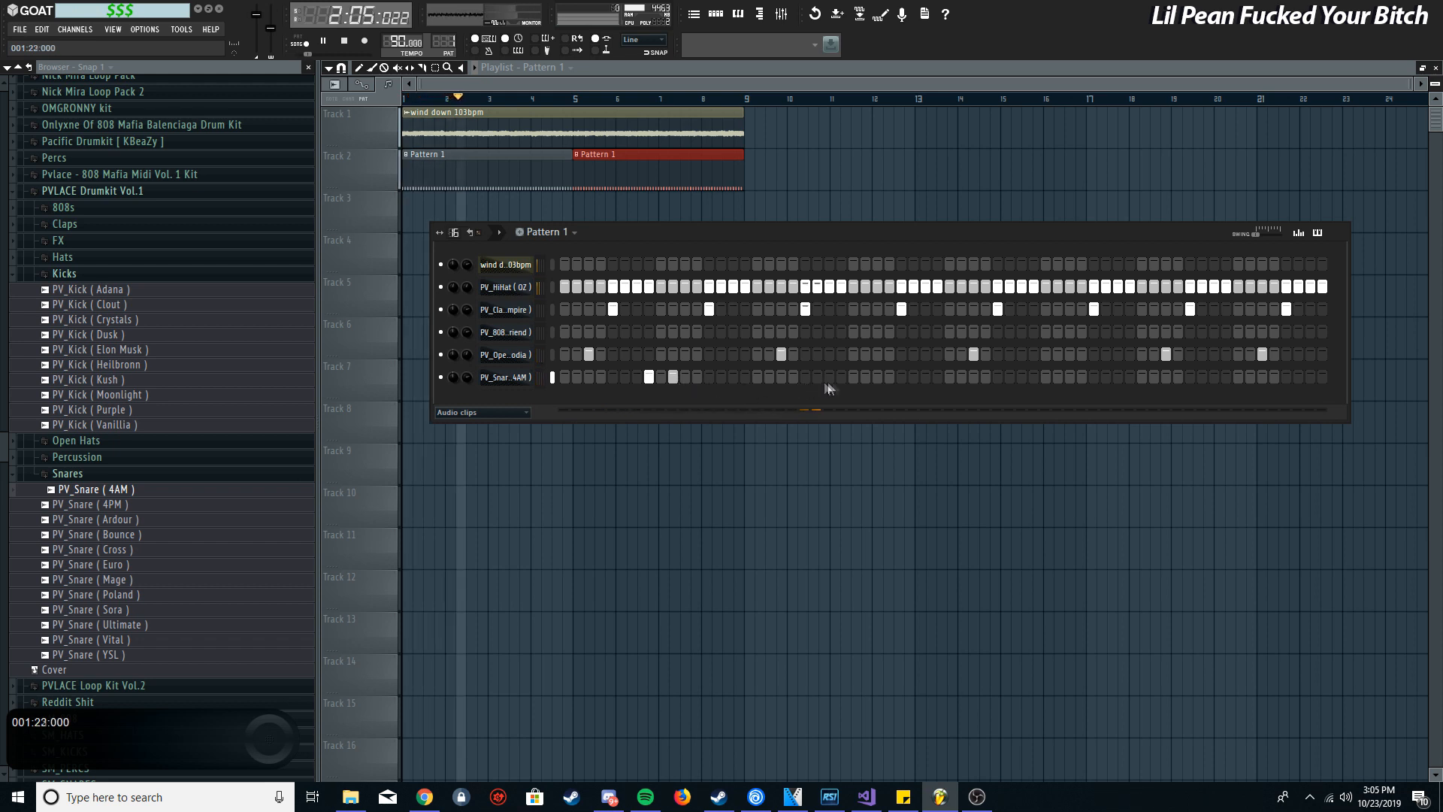
click(1034, 377)
click(1058, 376)
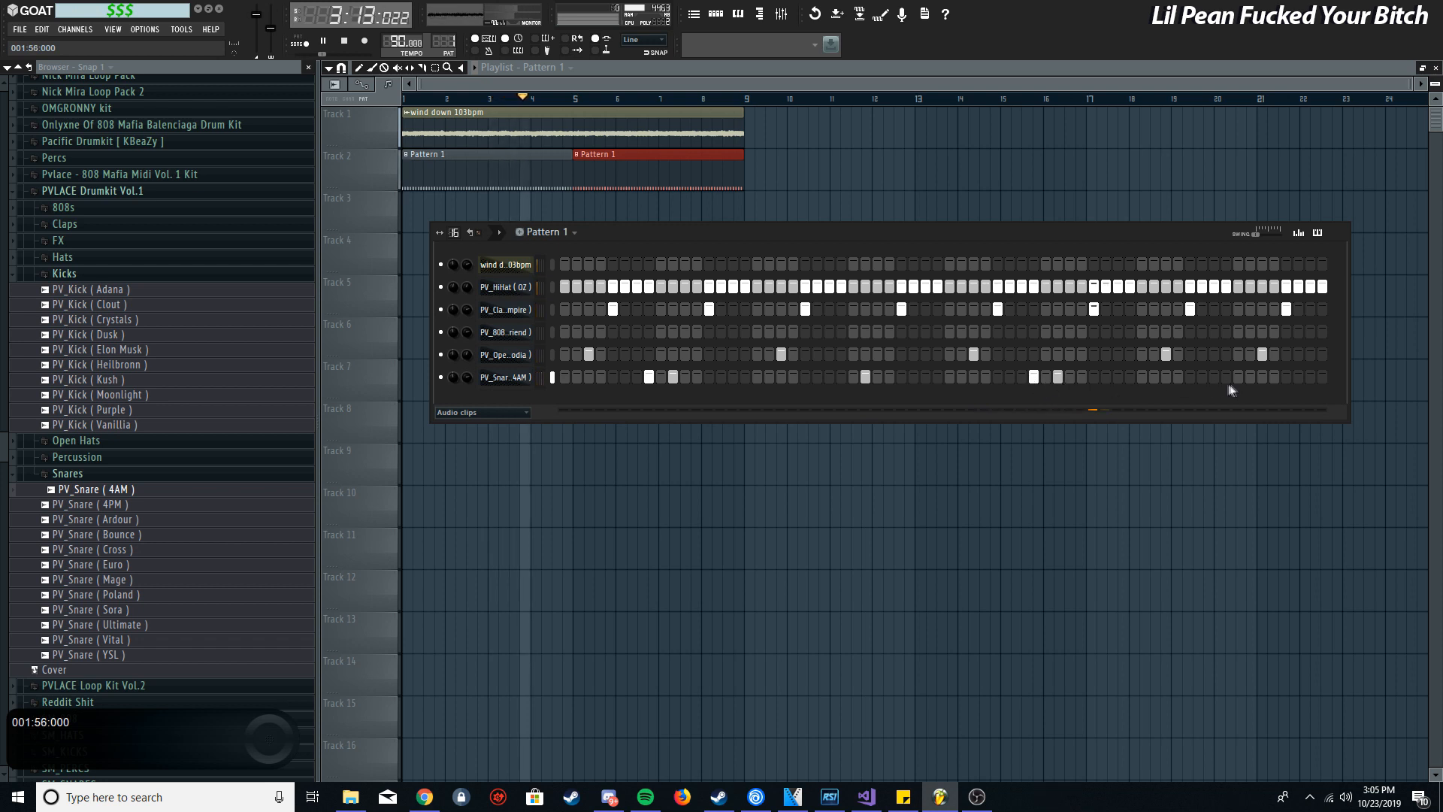
click(1250, 376)
Preview the Cross, Euro, Mage and Poland snares and add PV_Snare ( Poland ) as a new channel
click(106, 549)
click(115, 564)
click(117, 580)
click(117, 594)
drag(117, 594, 541, 400)
Place PV_Snare ( Poland ) hits on steps 2 and 34 and lower the channel's volume
click(577, 399)
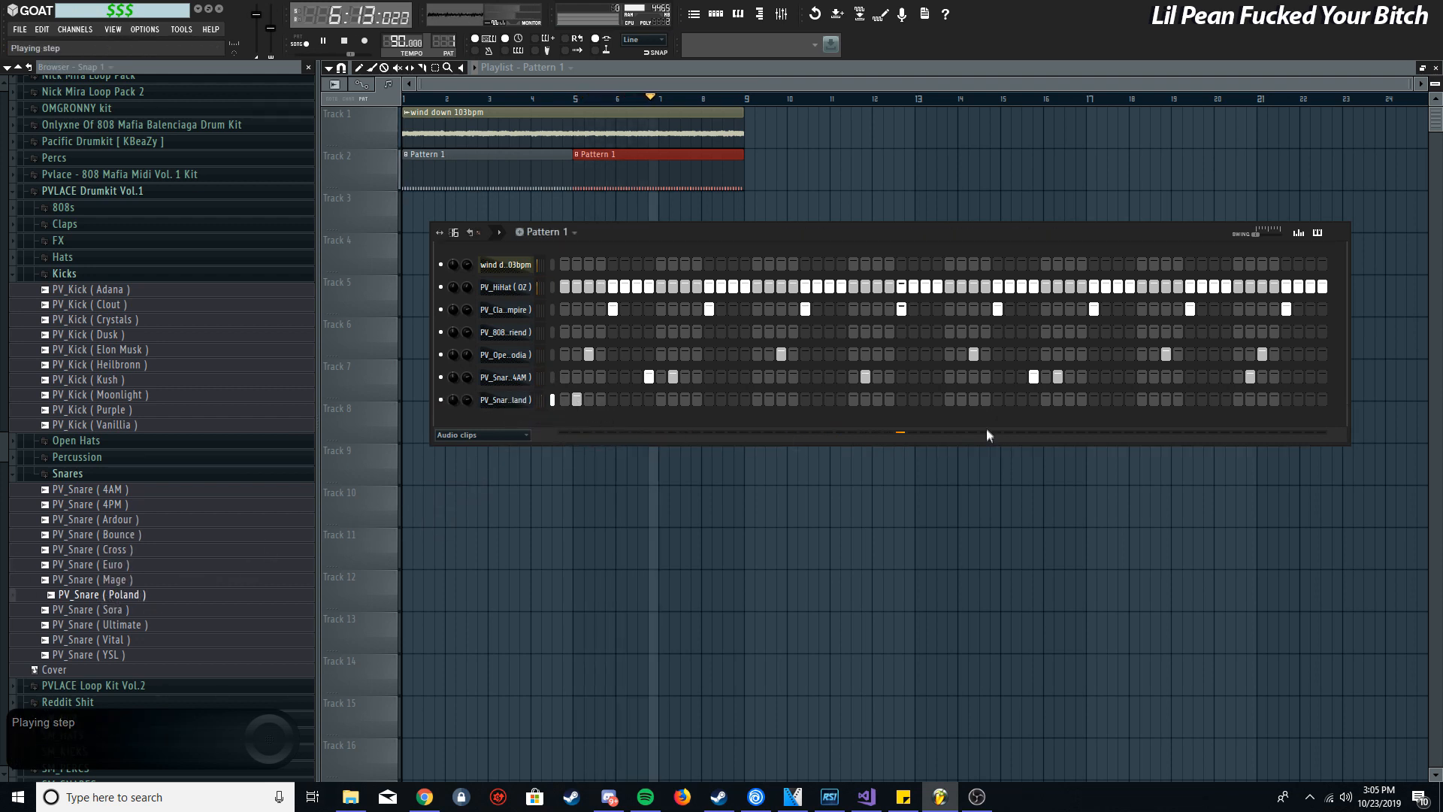
drag(469, 399, 470, 422)
click(453, 400)
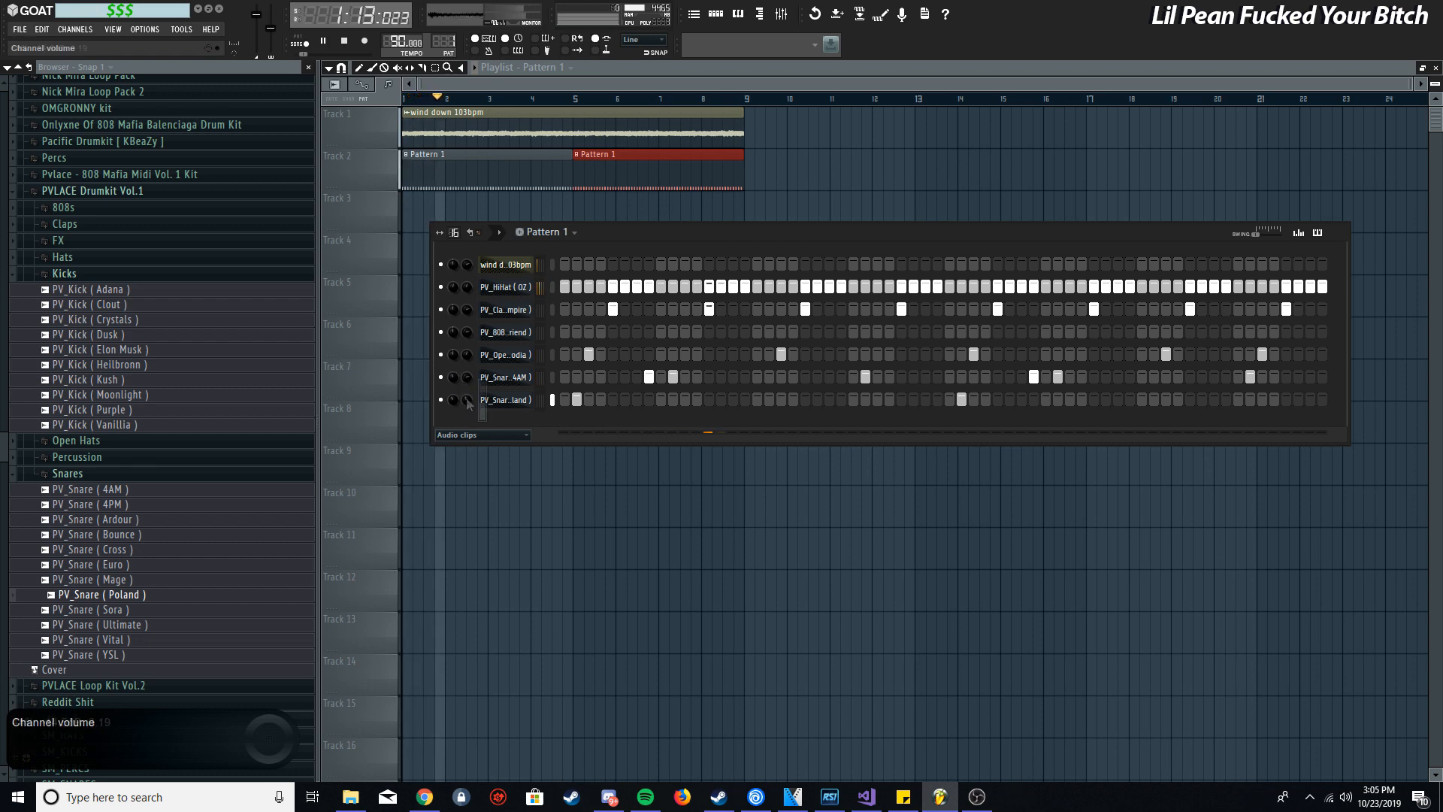
Collapse the Snares and Kicks folders of PVLACE Drumkit Vol.1 in the sample browser
click(124, 472)
click(88, 458)
click(92, 458)
scroll(167, 470, up, 5)
click(165, 492)
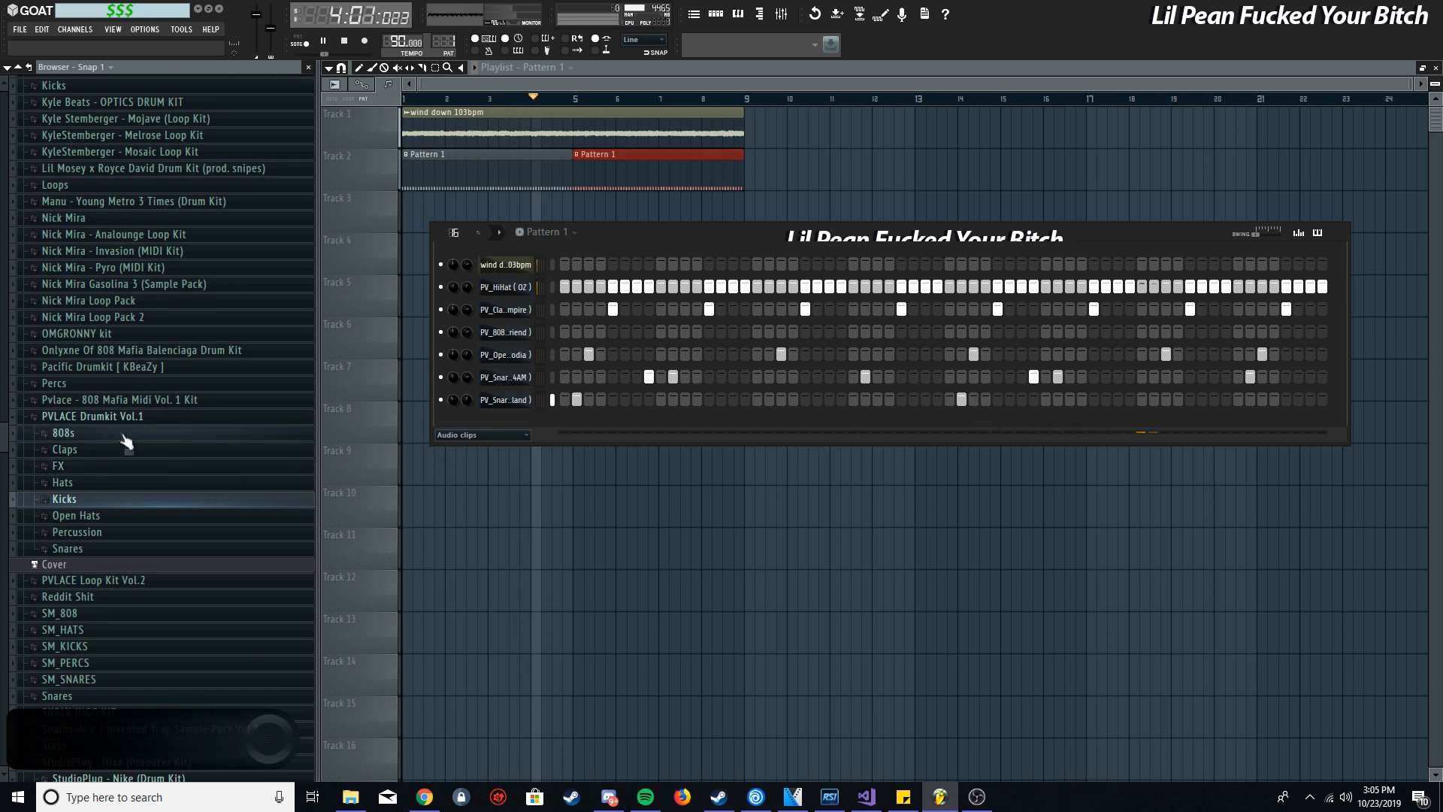
scroll(547, 378, up, 3)
Place 808 hits on steps 1 and 7 and stop playback
click(562, 330)
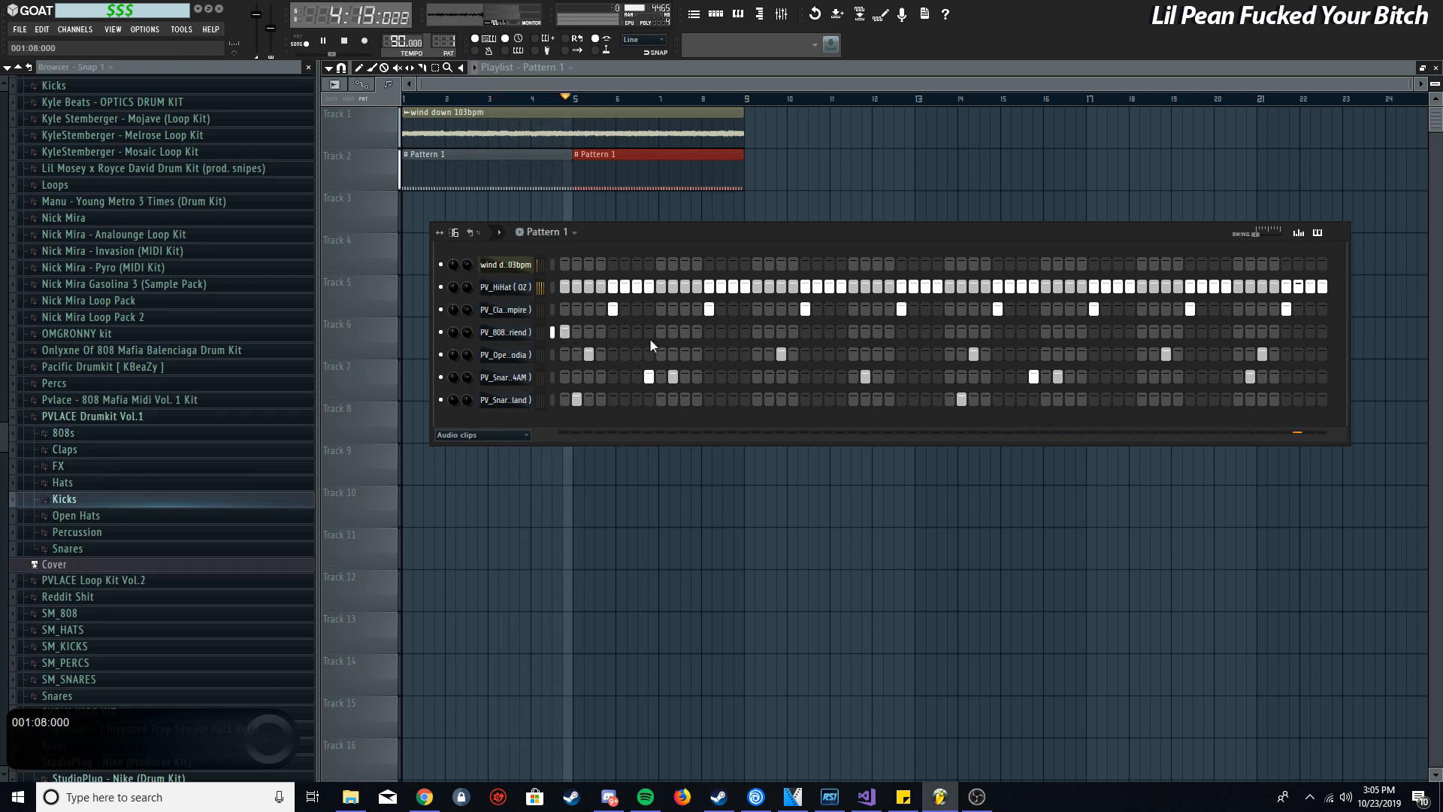
click(638, 332)
key(space)
Check the PV_808-C channel's sample and miscellaneous settings
click(530, 334)
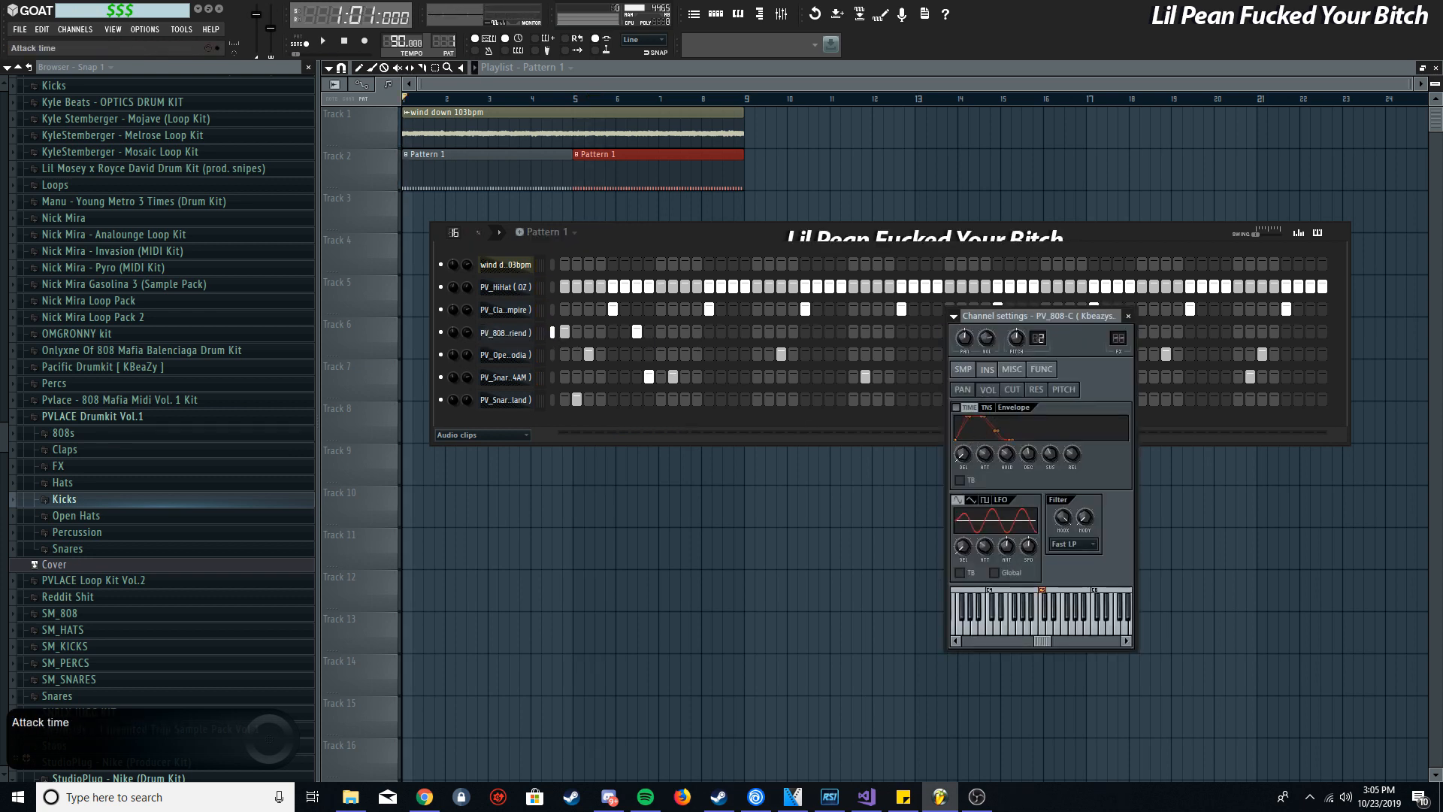
click(965, 369)
click(1011, 369)
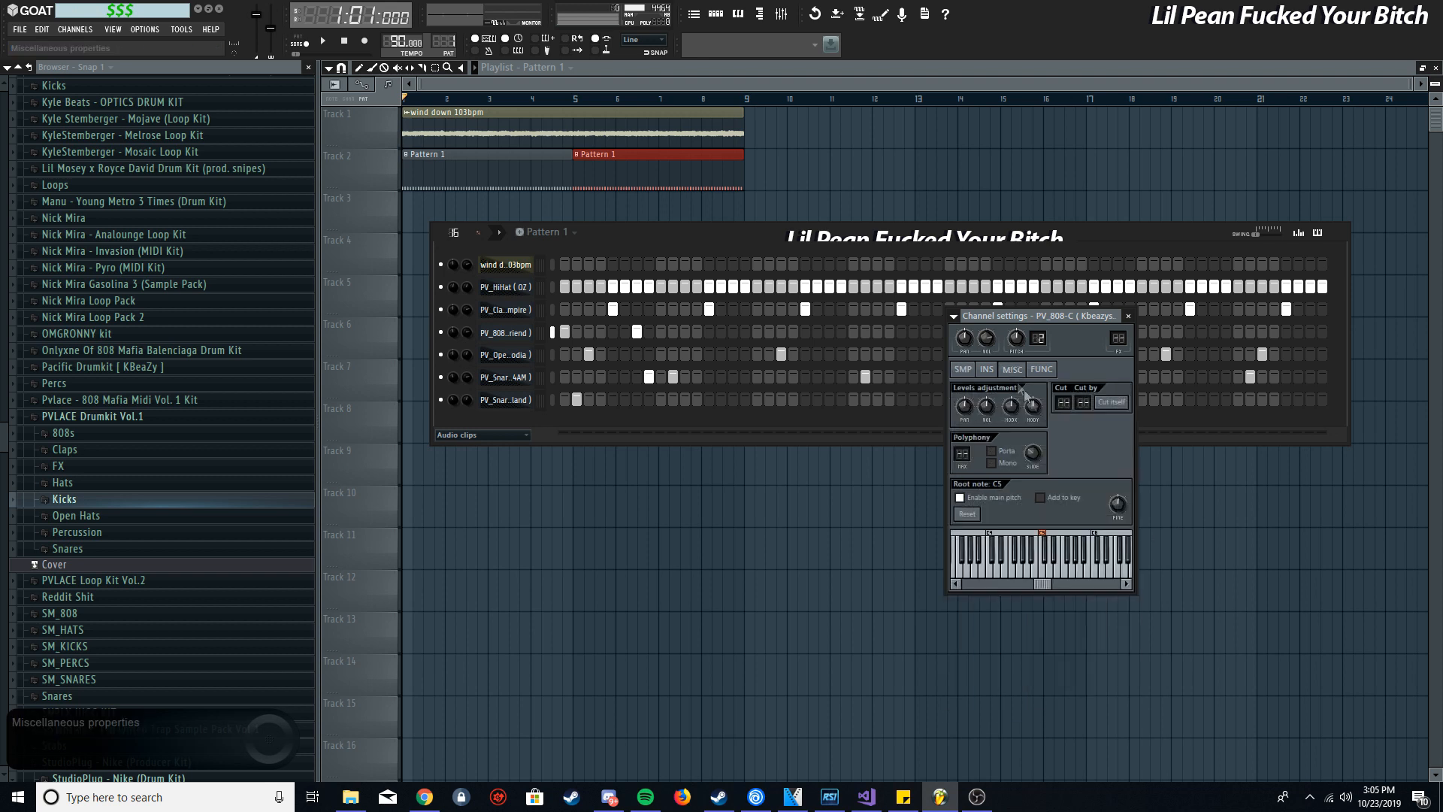
click(1131, 316)
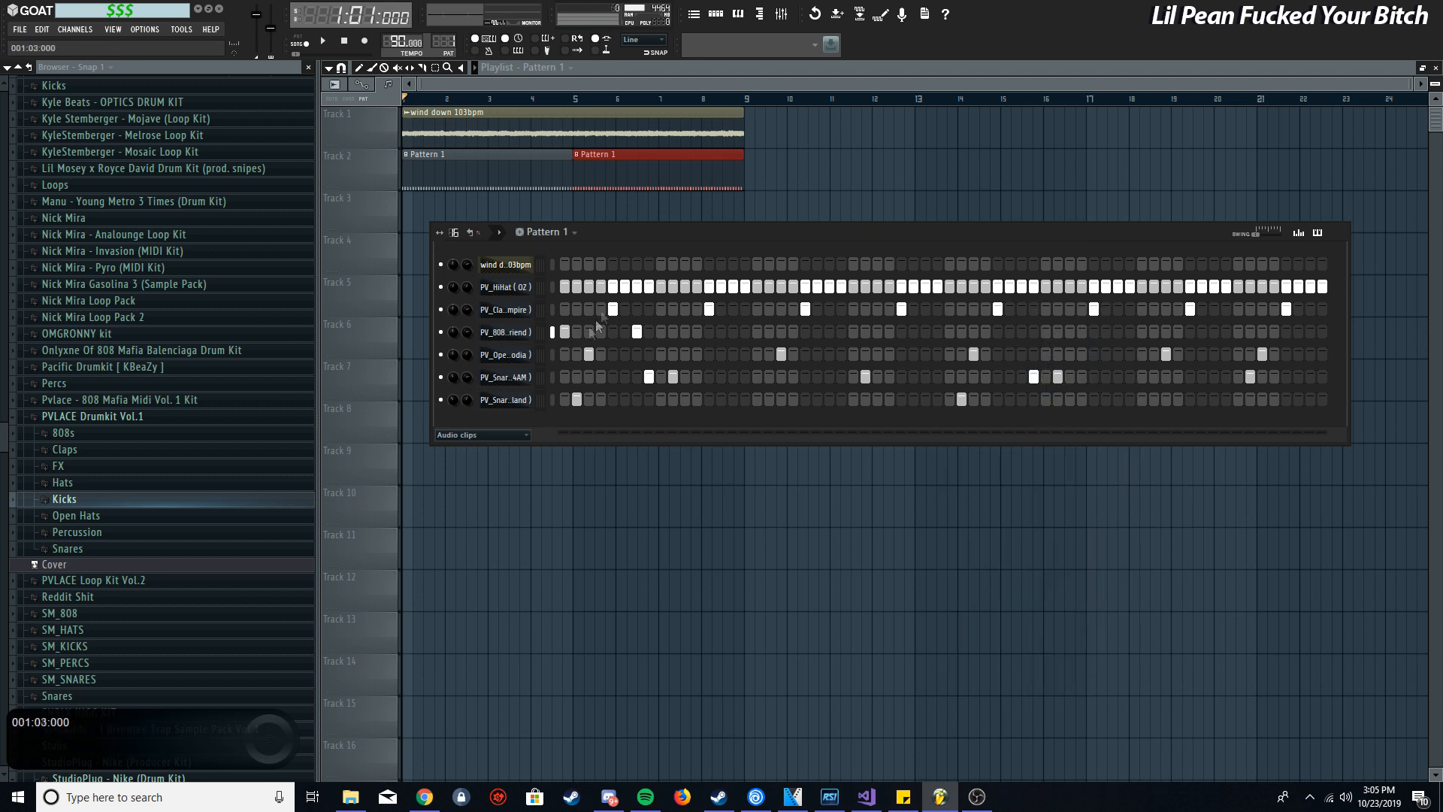
Place further 808 hits on steps 11, 17, 27, 33, 39, 43, 49, 59 and 62
click(685, 331)
click(757, 331)
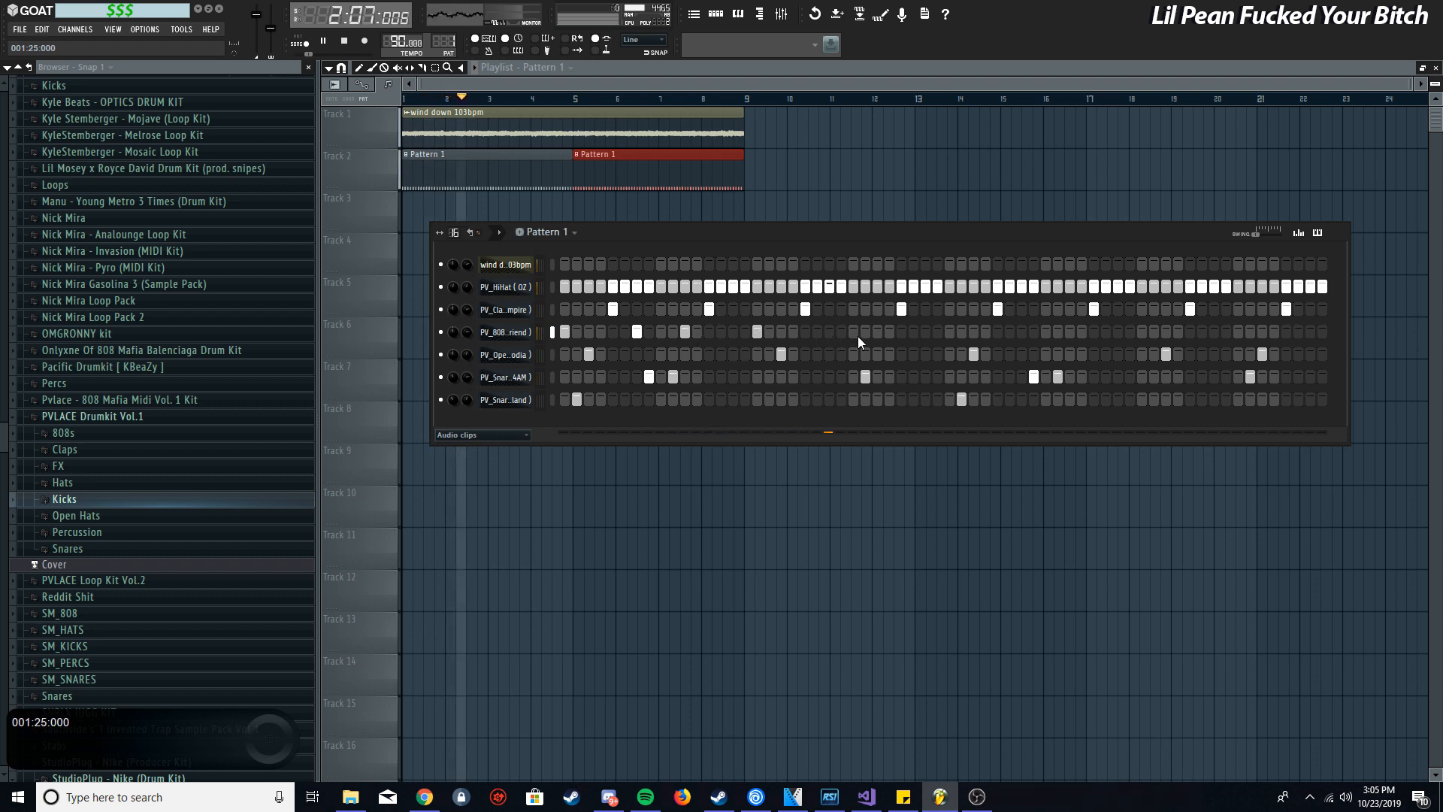
click(877, 331)
click(1021, 332)
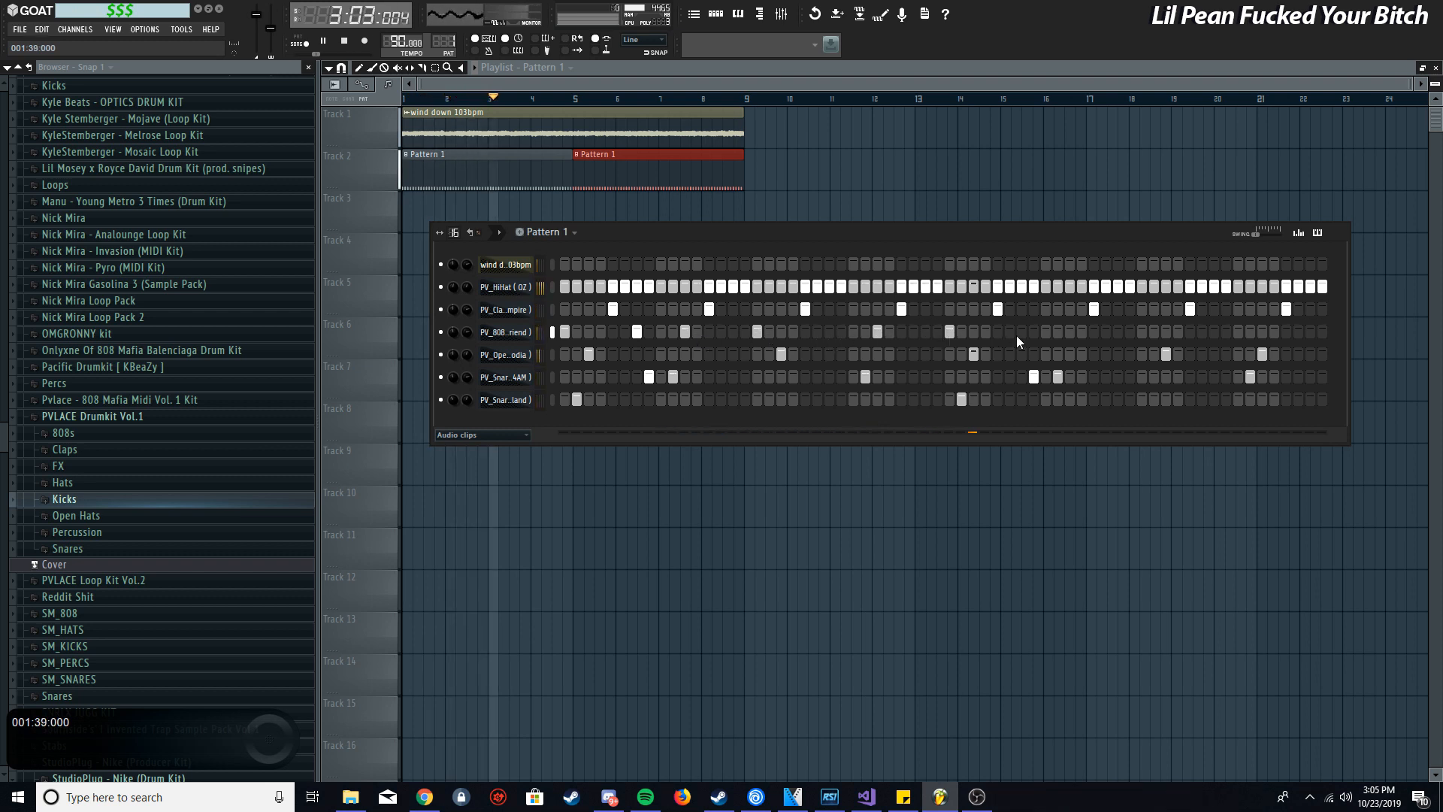
click(1140, 332)
click(1261, 331)
click(1299, 331)
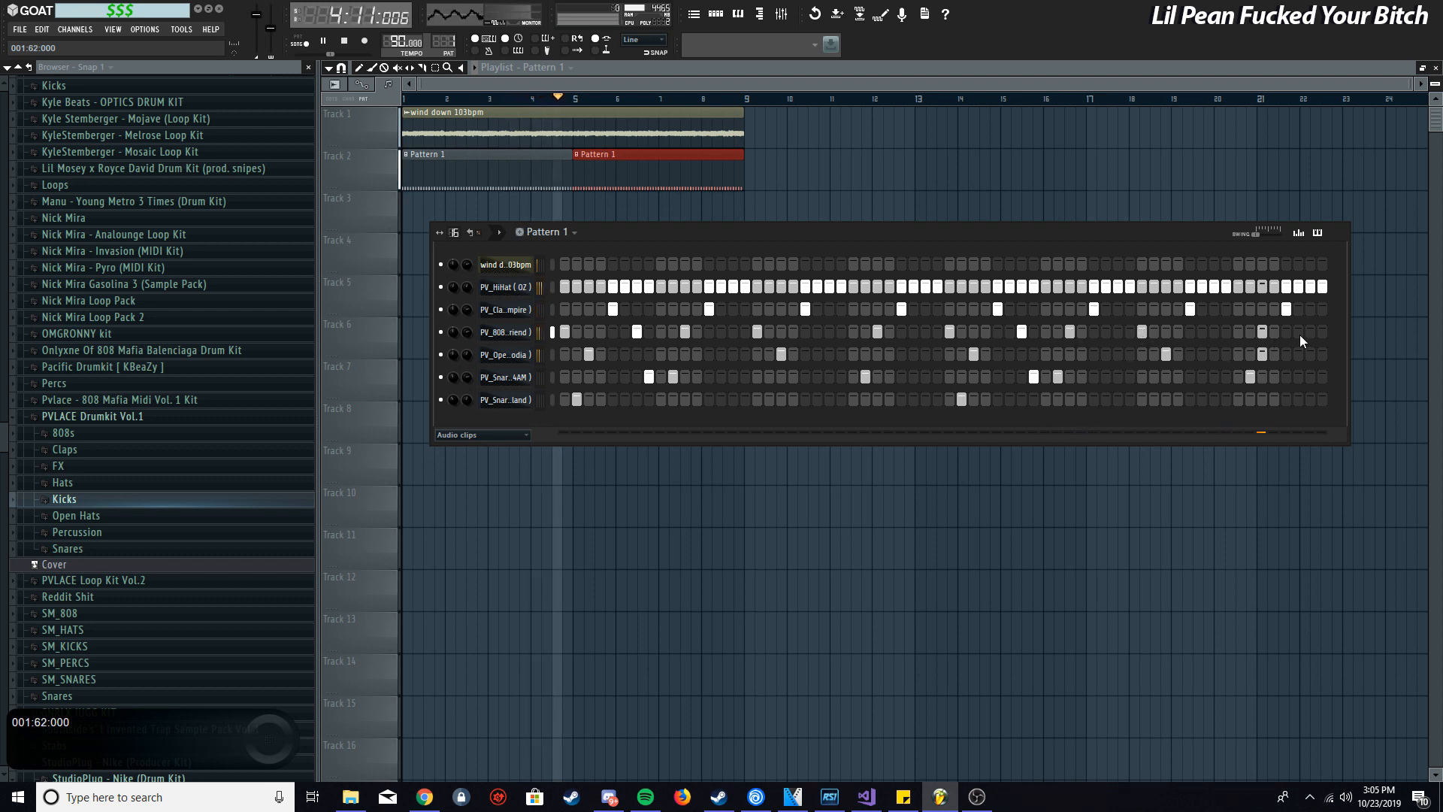
key(space)
Send the 808 steps to the piano roll and adjust the velocity of all the C5 notes together during playback
right_click(528, 332)
click(579, 332)
scroll(579, 327, down, 3)
drag(942, 316, 361, 469)
scroll(586, 489, up, 5)
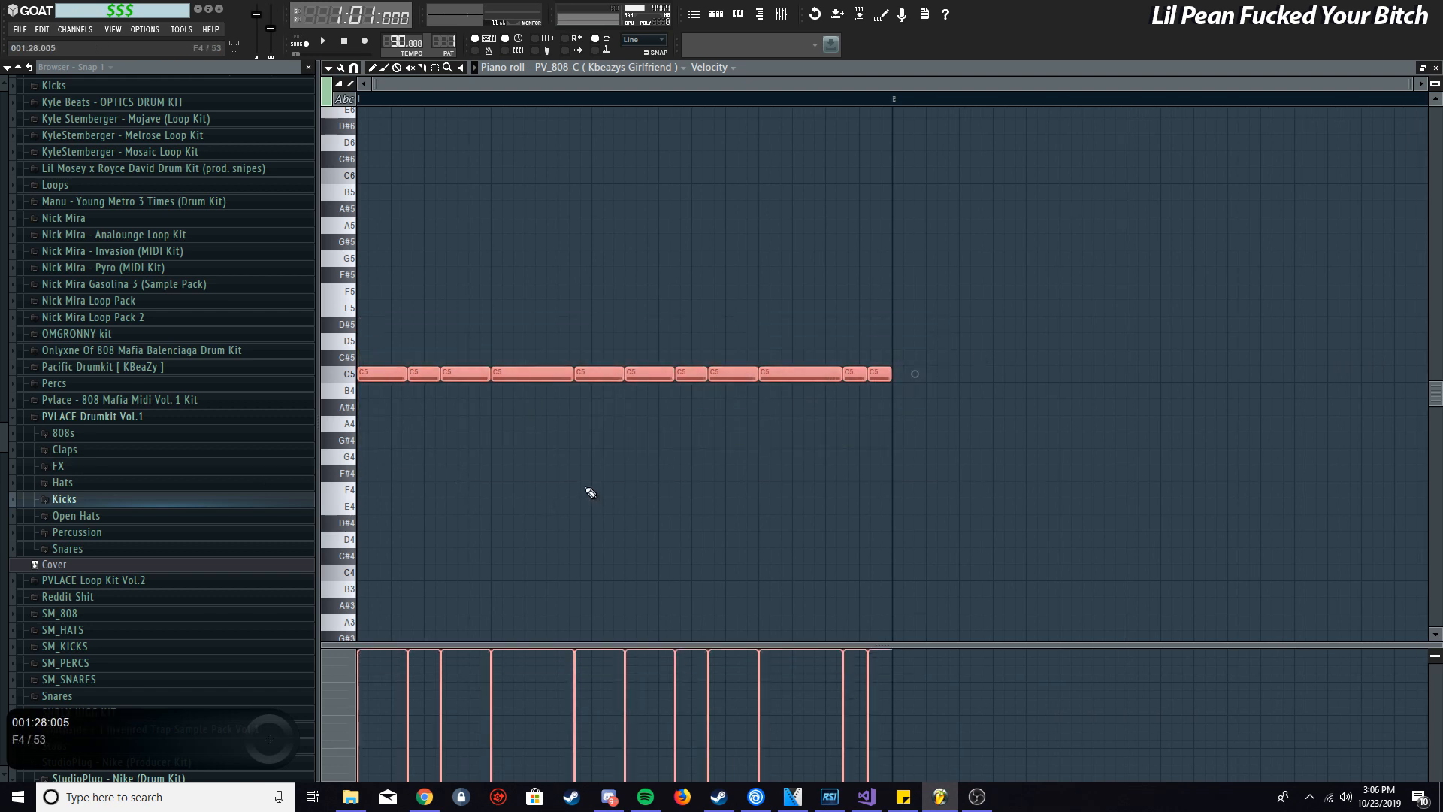
key(space)
scroll(590, 492, down, 4)
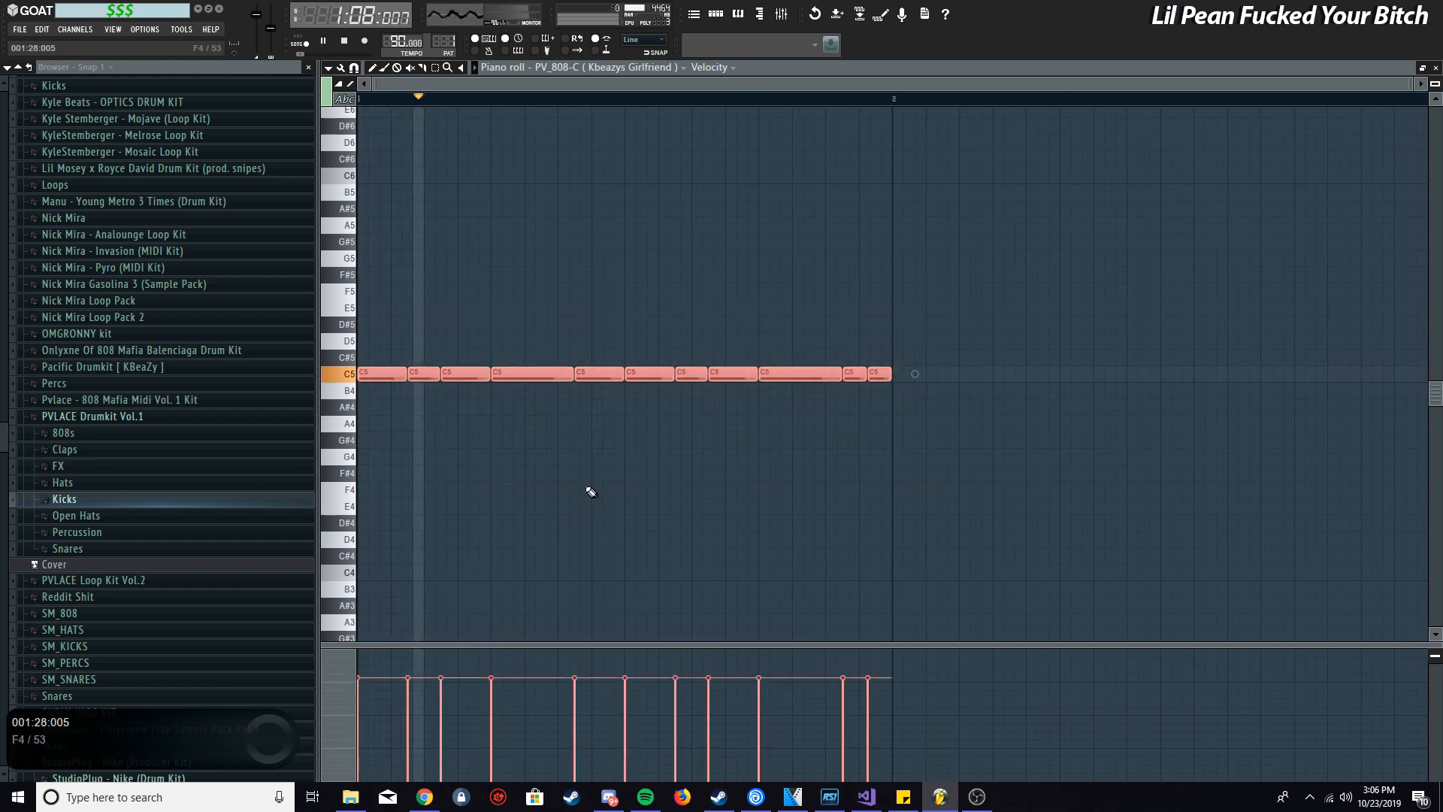
scroll(589, 491, up, 1)
scroll(588, 490, down, 1)
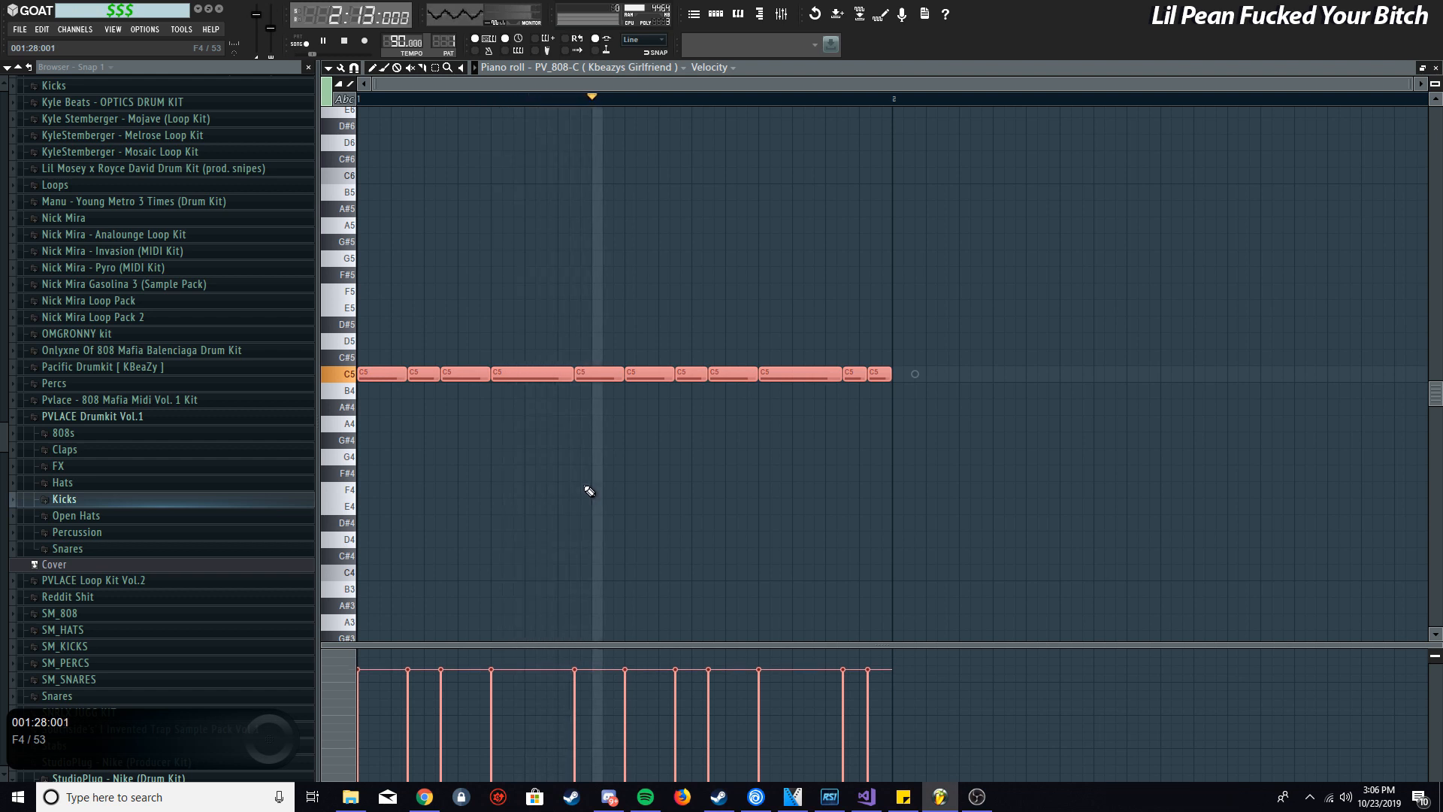
Stop playback, return to the playlist and check the channel settings of the wind down 103bpm clip
click(781, 14)
key(space)
click(695, 15)
click(612, 125)
double_click(611, 125)
click(1127, 316)
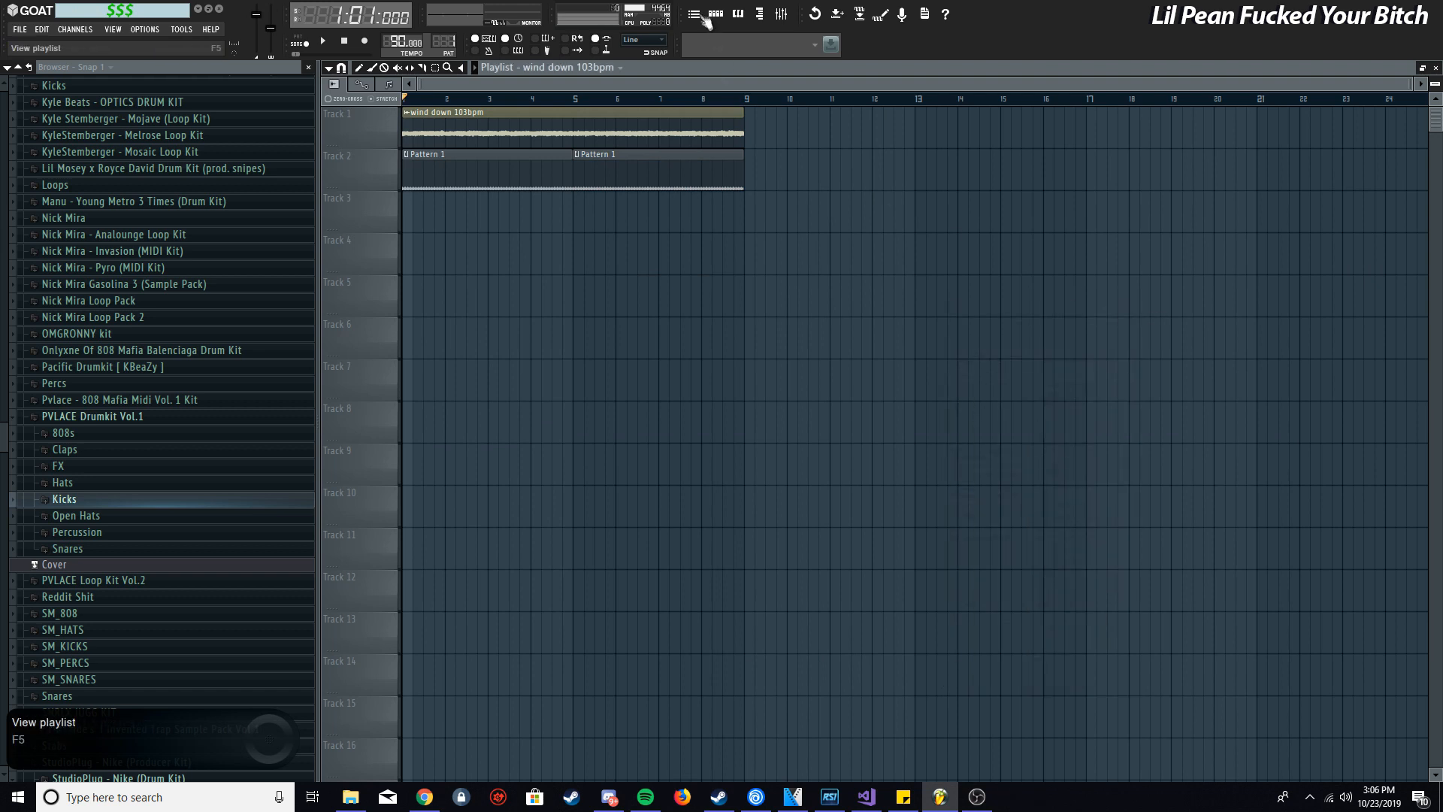
Link all the channels to consecutive mixer tracks starting from Insert 1
click(715, 15)
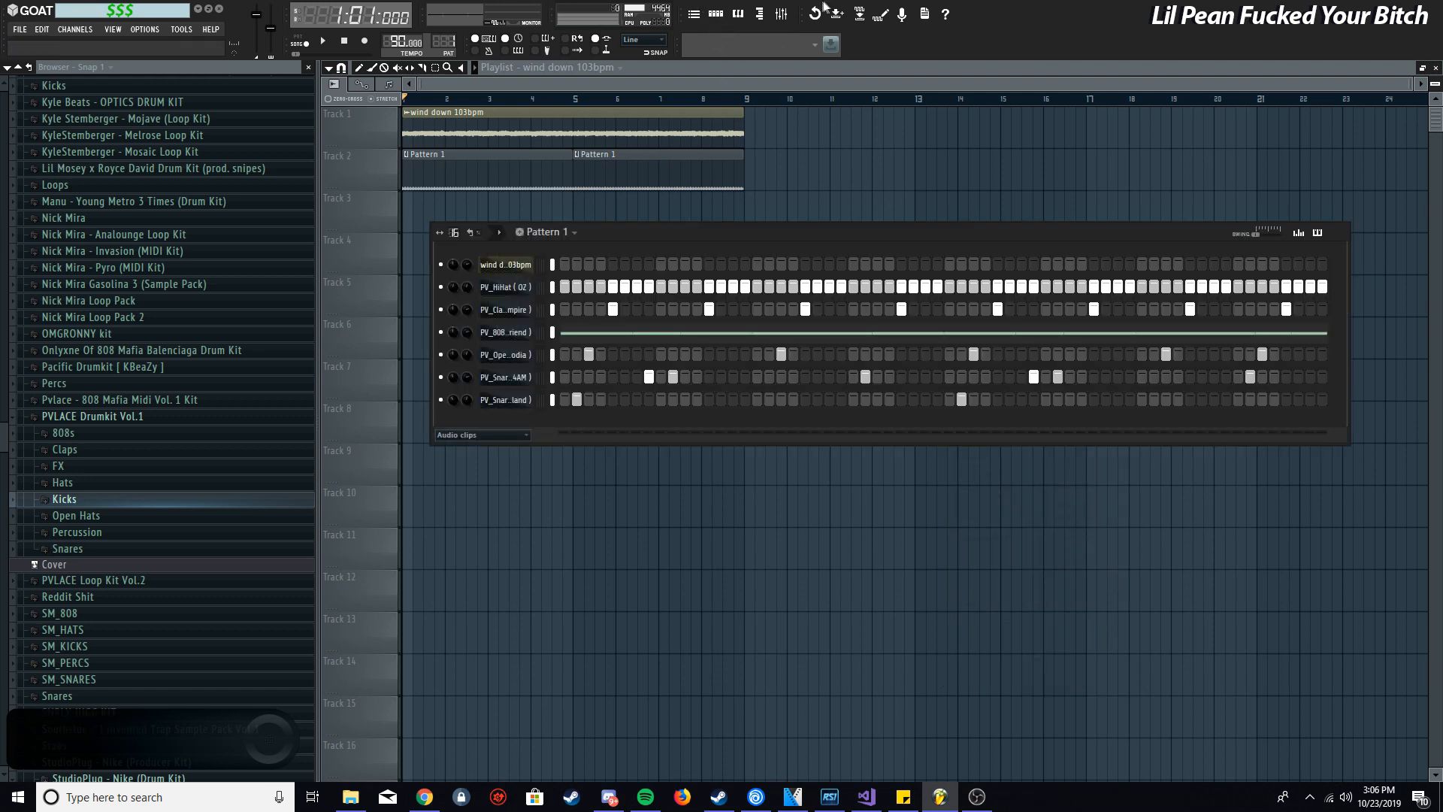
click(782, 15)
click(832, 443)
right_click(834, 444)
mouse_move(877, 419)
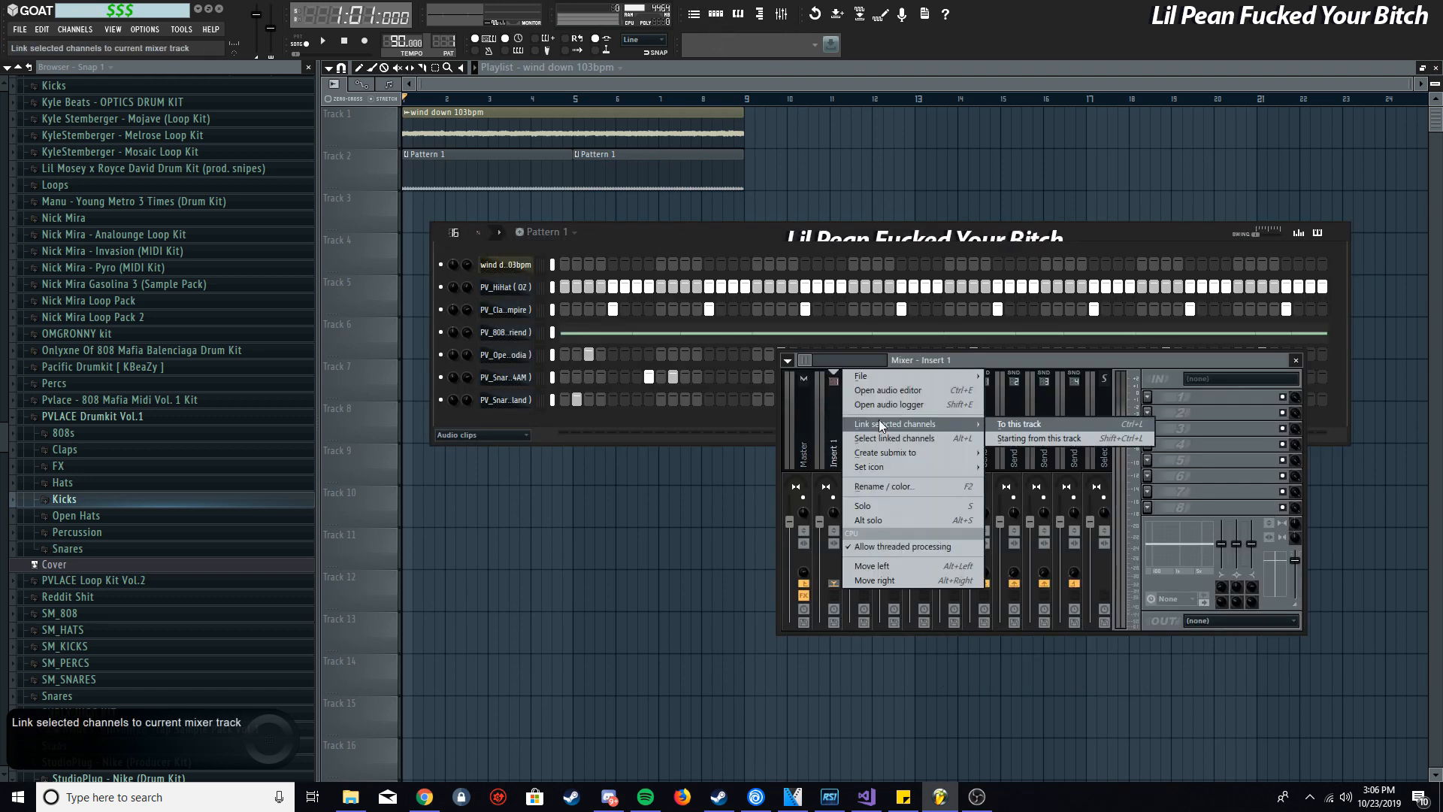
click(1031, 439)
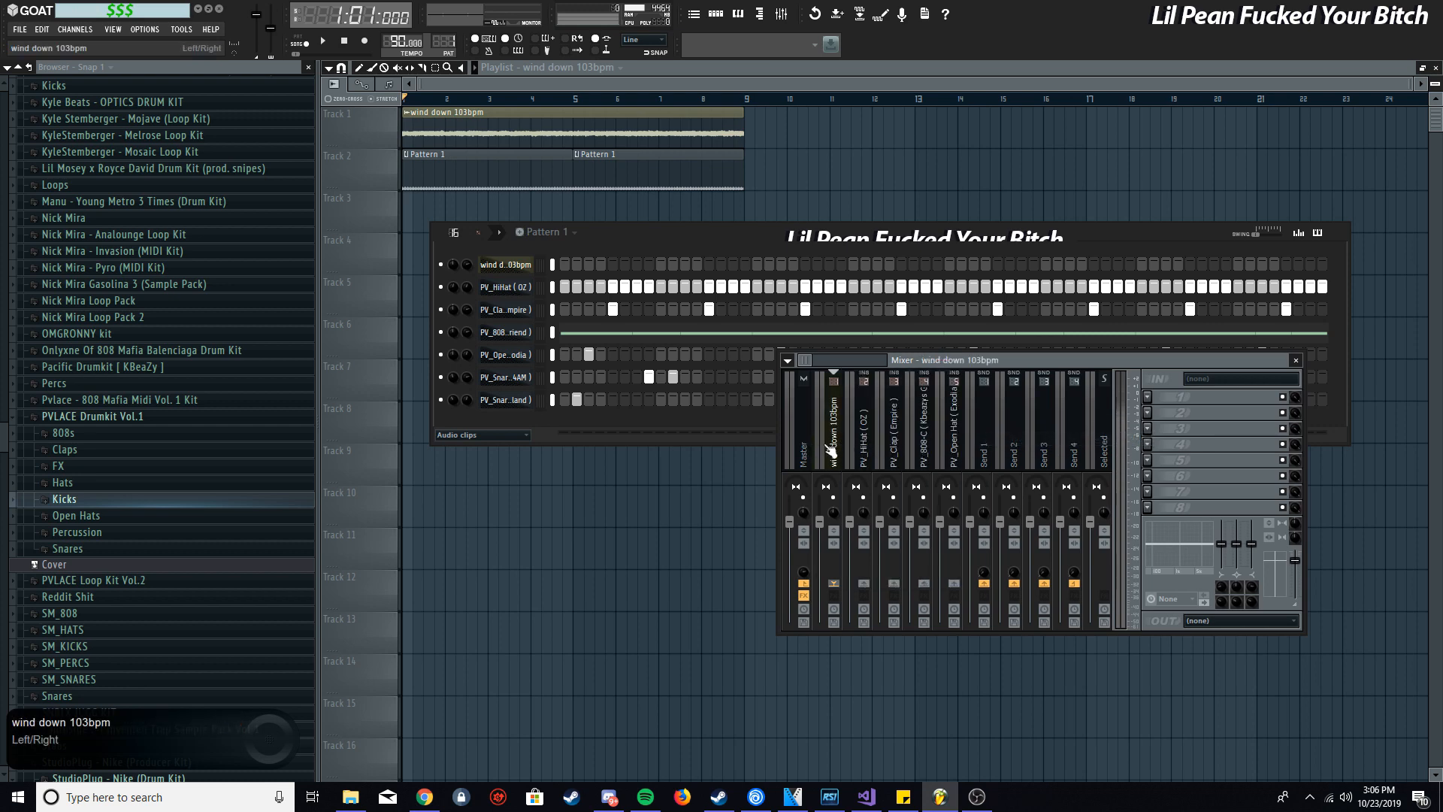
Insert Fruity Parametric EQ 2 on the wind down 103bpm mixer track and start playback
click(1173, 426)
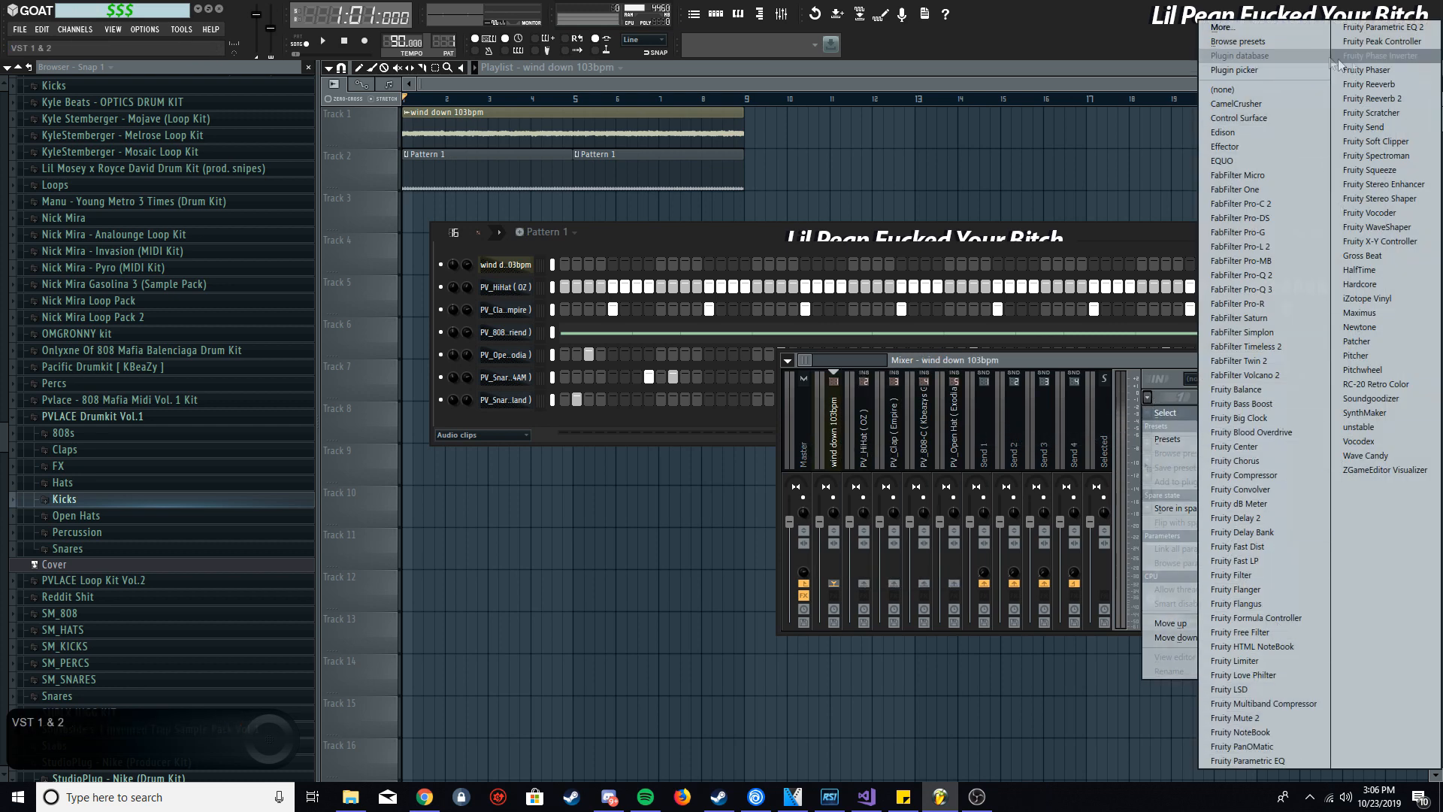
click(1396, 28)
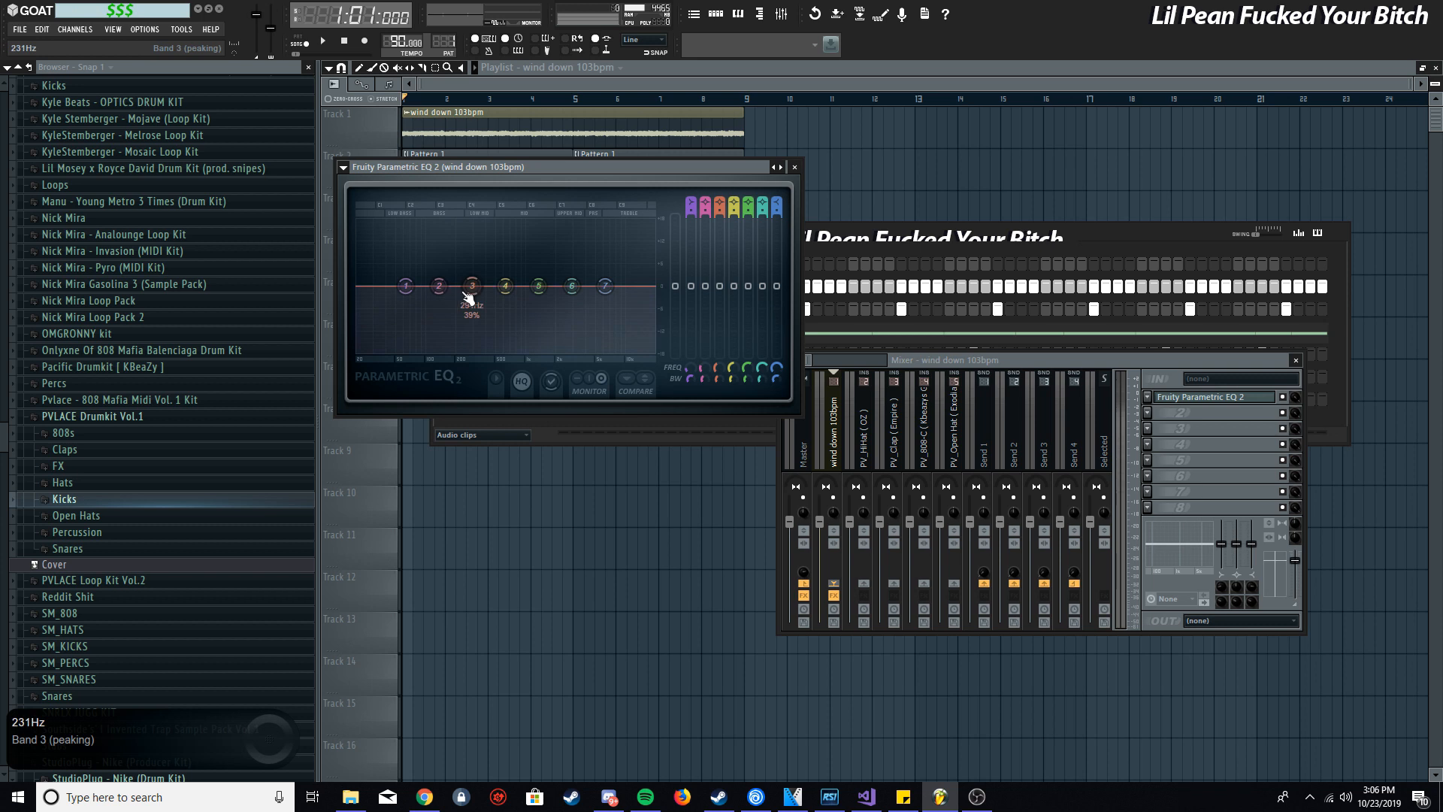
key(space)
Load the EQ's next preset and set its band 1 high-pass cutoff to about 180 Hz
drag(406, 286, 433, 351)
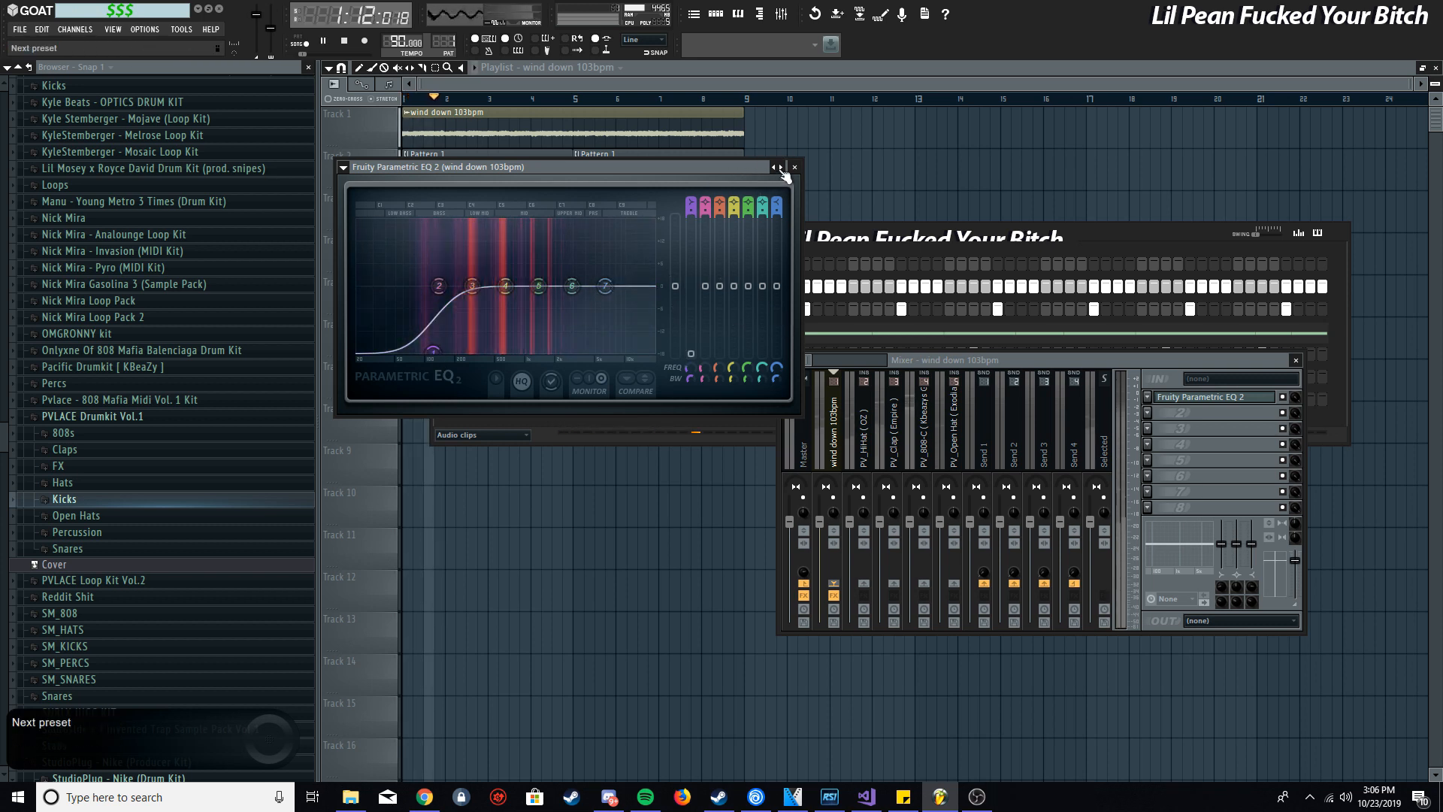
click(781, 167)
drag(358, 286, 447, 285)
click(837, 489)
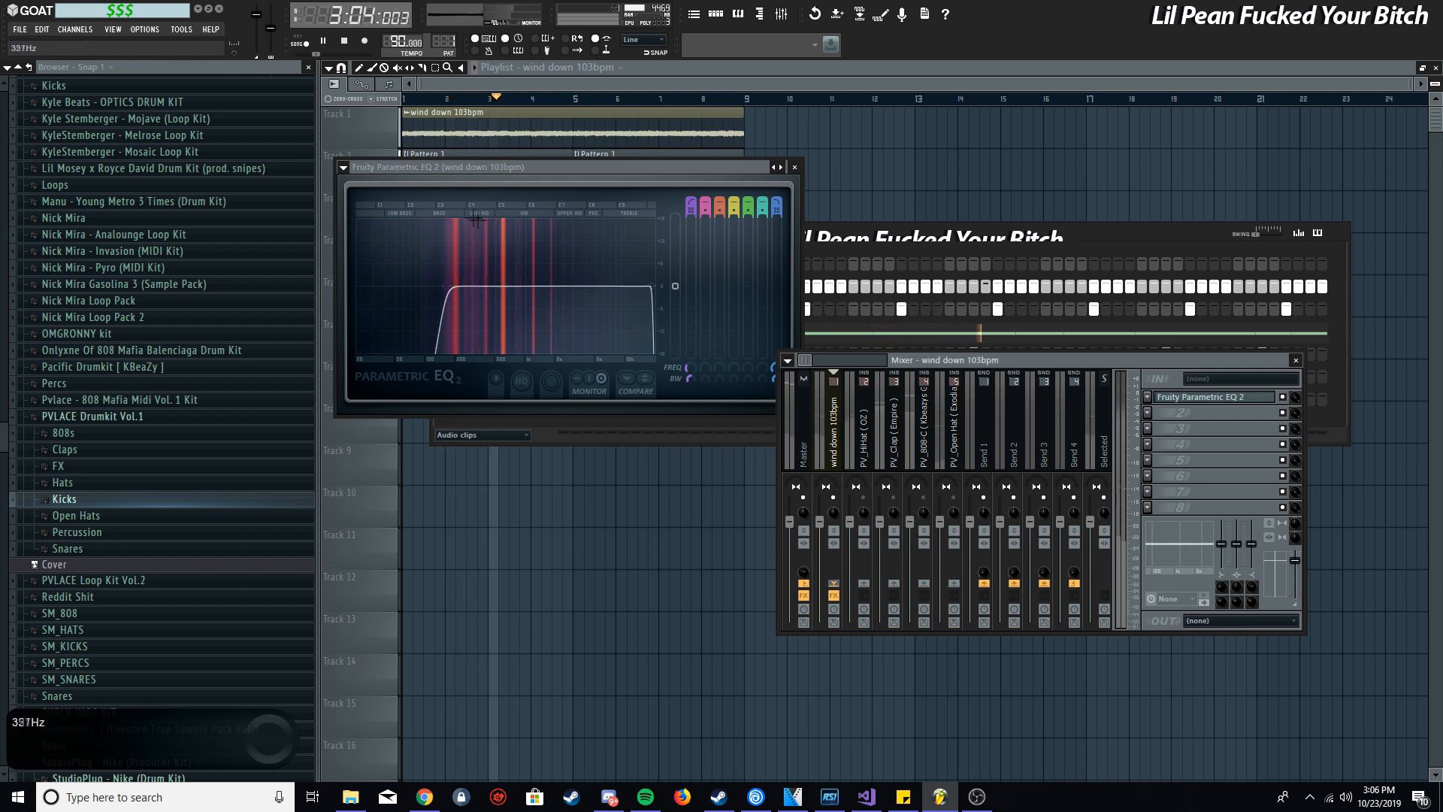
mouse_move(448, 285)
mouse_down()
mouse_move(413, 286)
mouse_move(450, 285)
mouse_up()
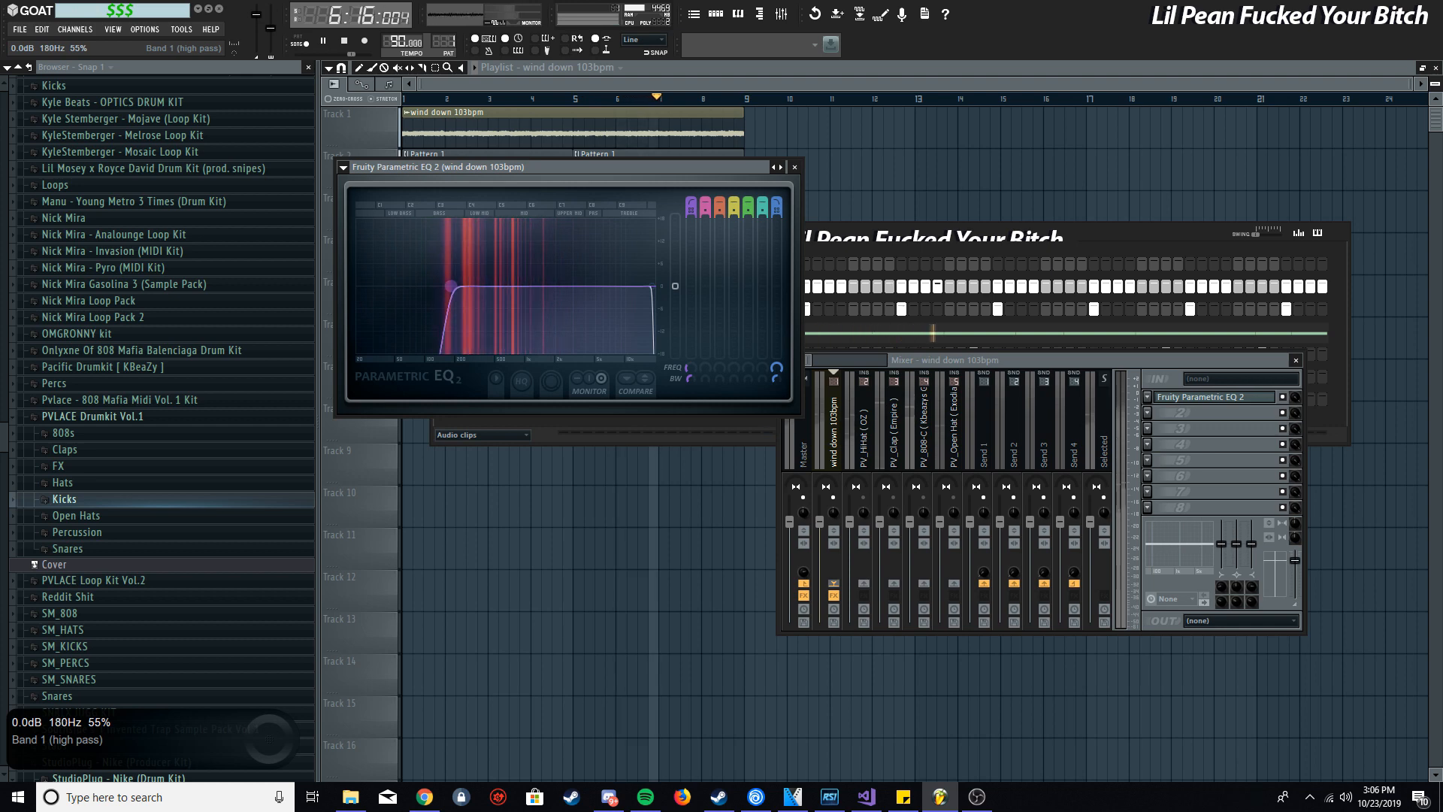
click(796, 167)
Insert Fruity Reeverb 2 ahead of the EQ on the wind down 103bpm mixer track
click(1146, 397)
mouse_move(1166, 413)
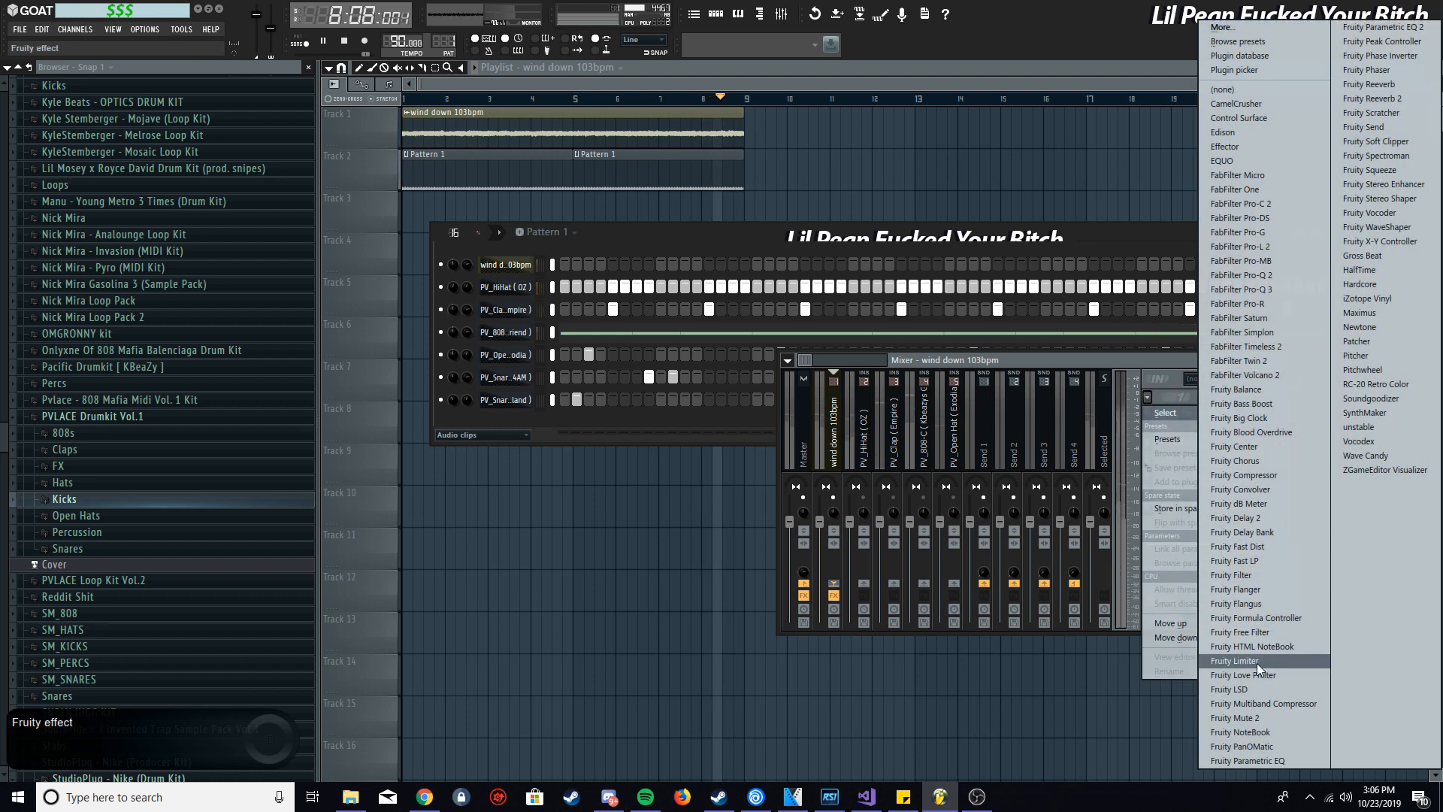
click(1369, 98)
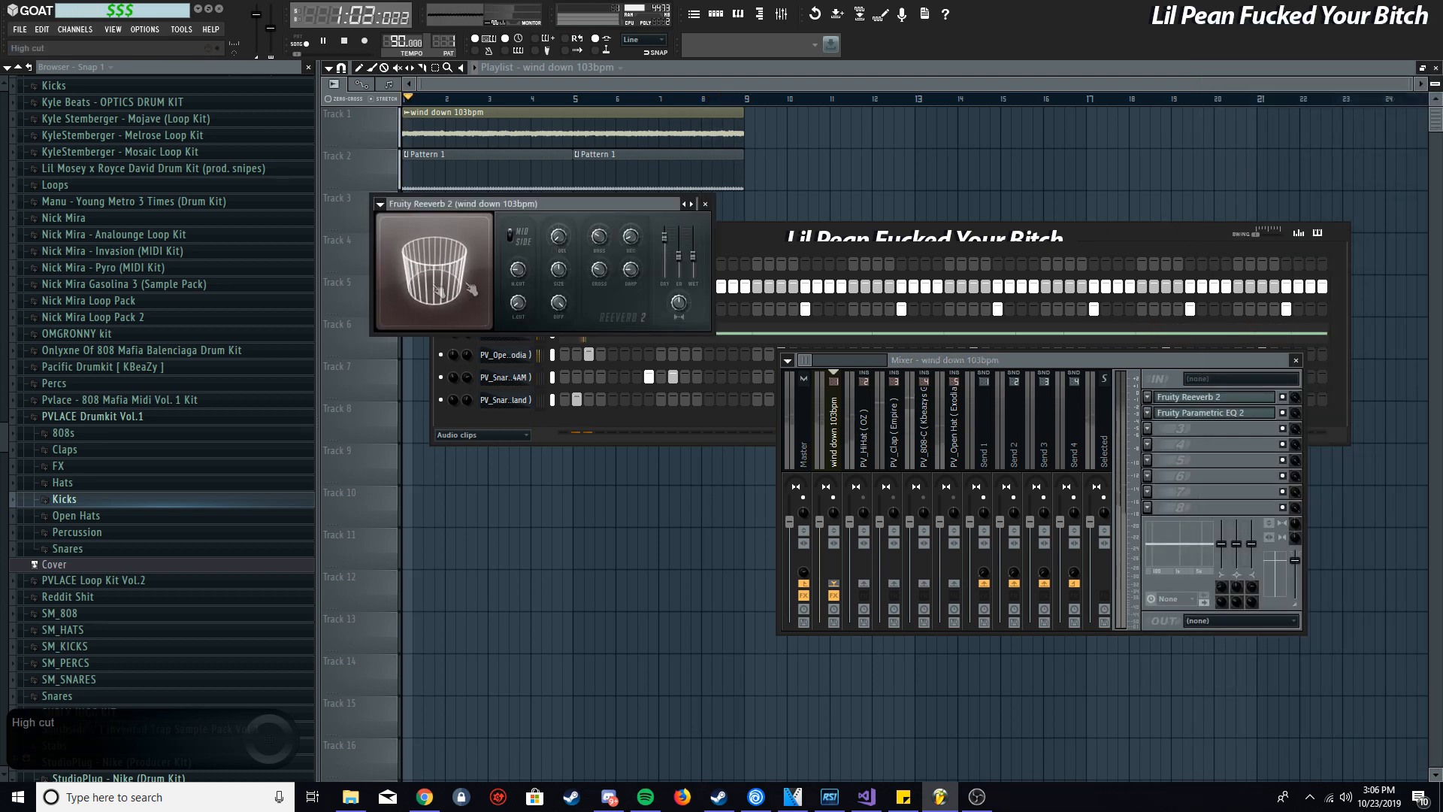
Insert iZotope Vinyl between Fruity Reeverb 2 and Fruity Parametric EQ 2 on the wind down 103bpm mixer track
click(704, 204)
drag(1295, 399, 1295, 411)
scroll(1187, 414, down, 1)
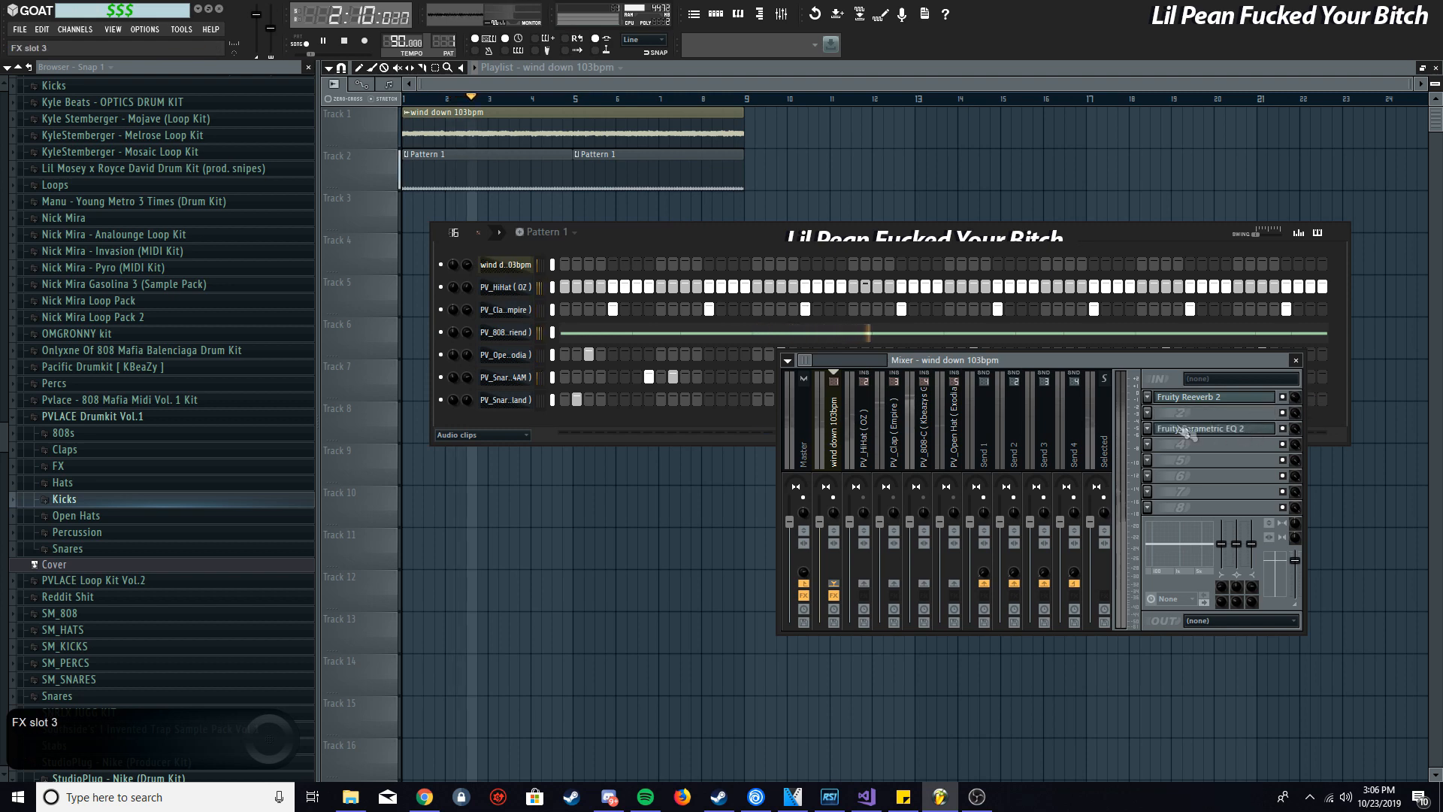
click(1146, 413)
mouse_move(1165, 428)
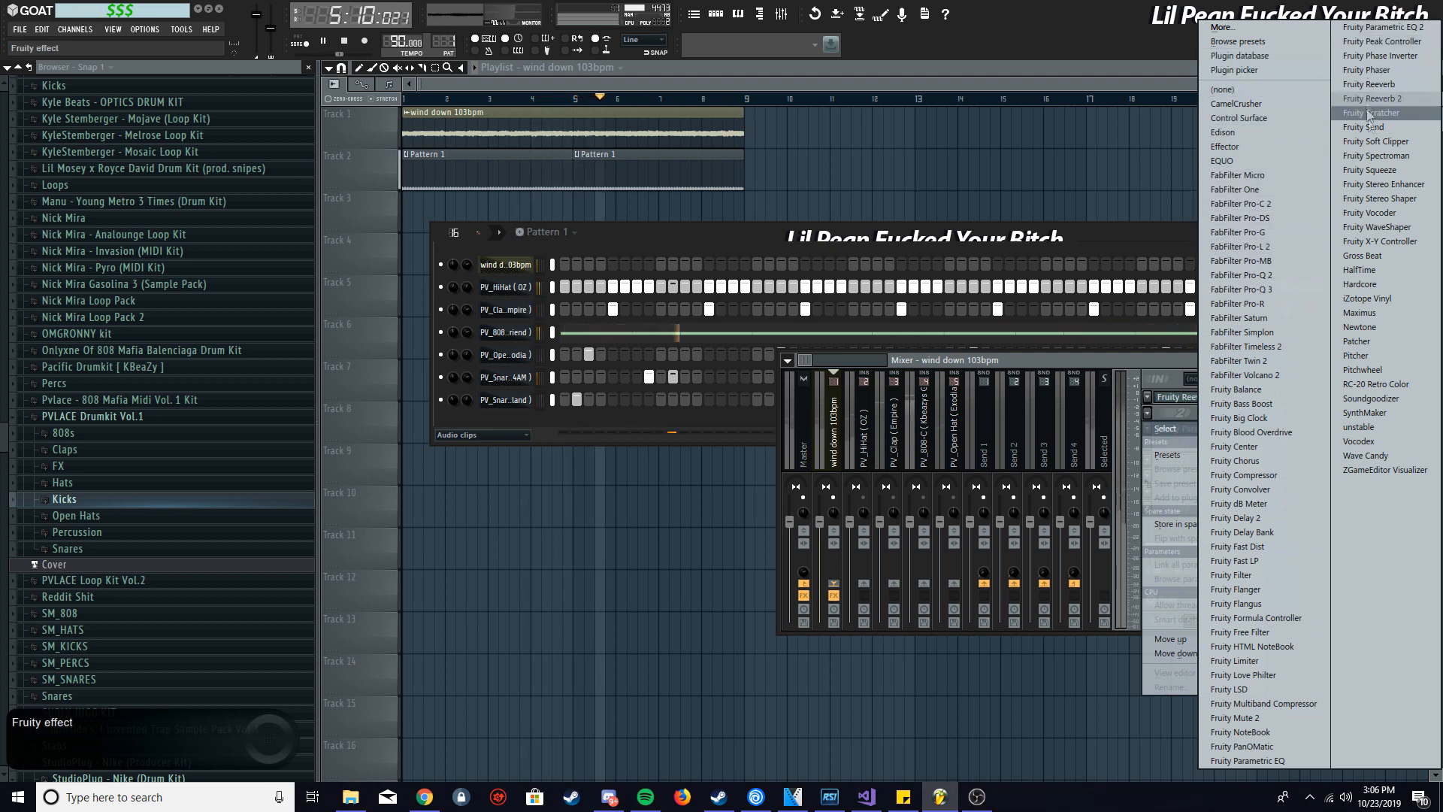
click(1381, 305)
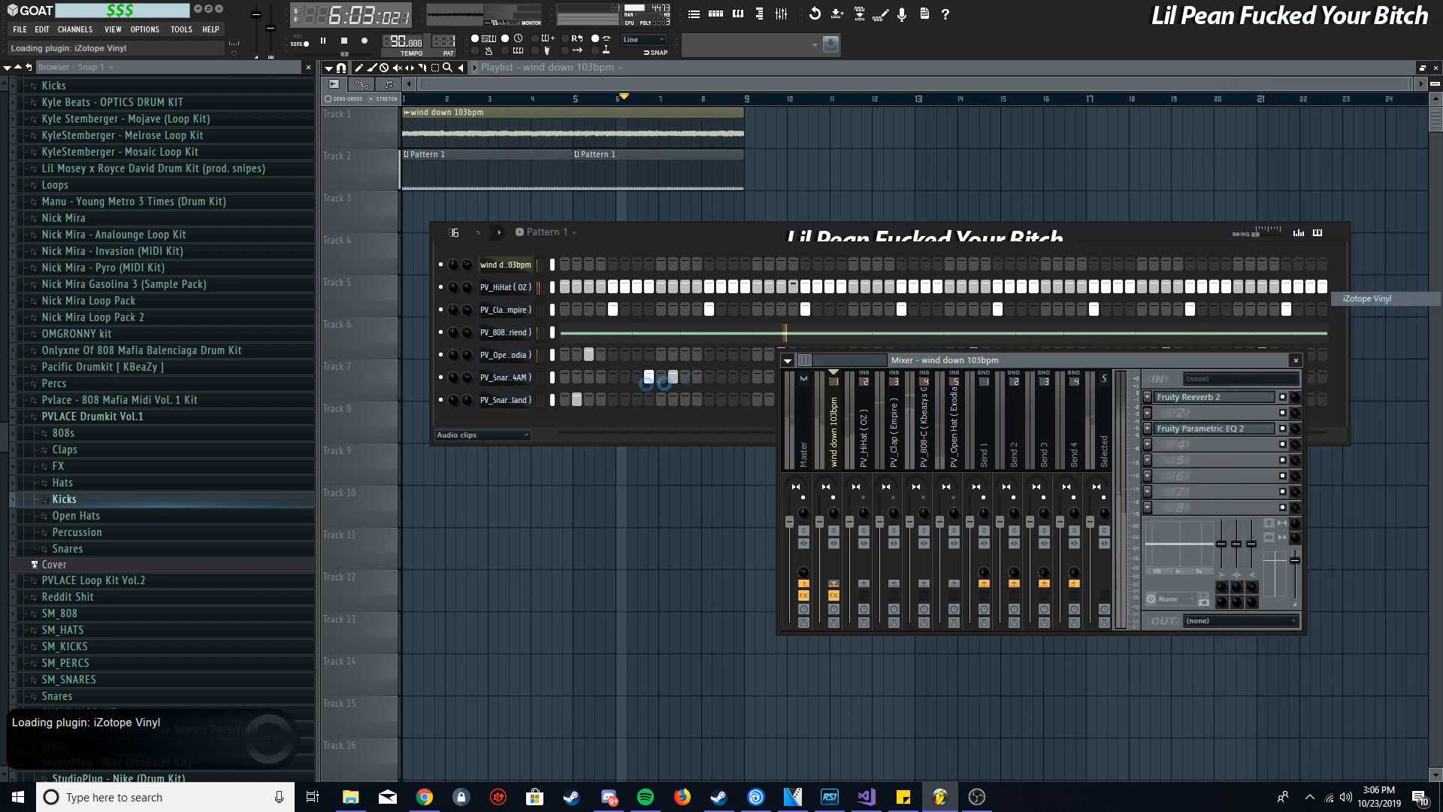
drag(664, 245, 926, 381)
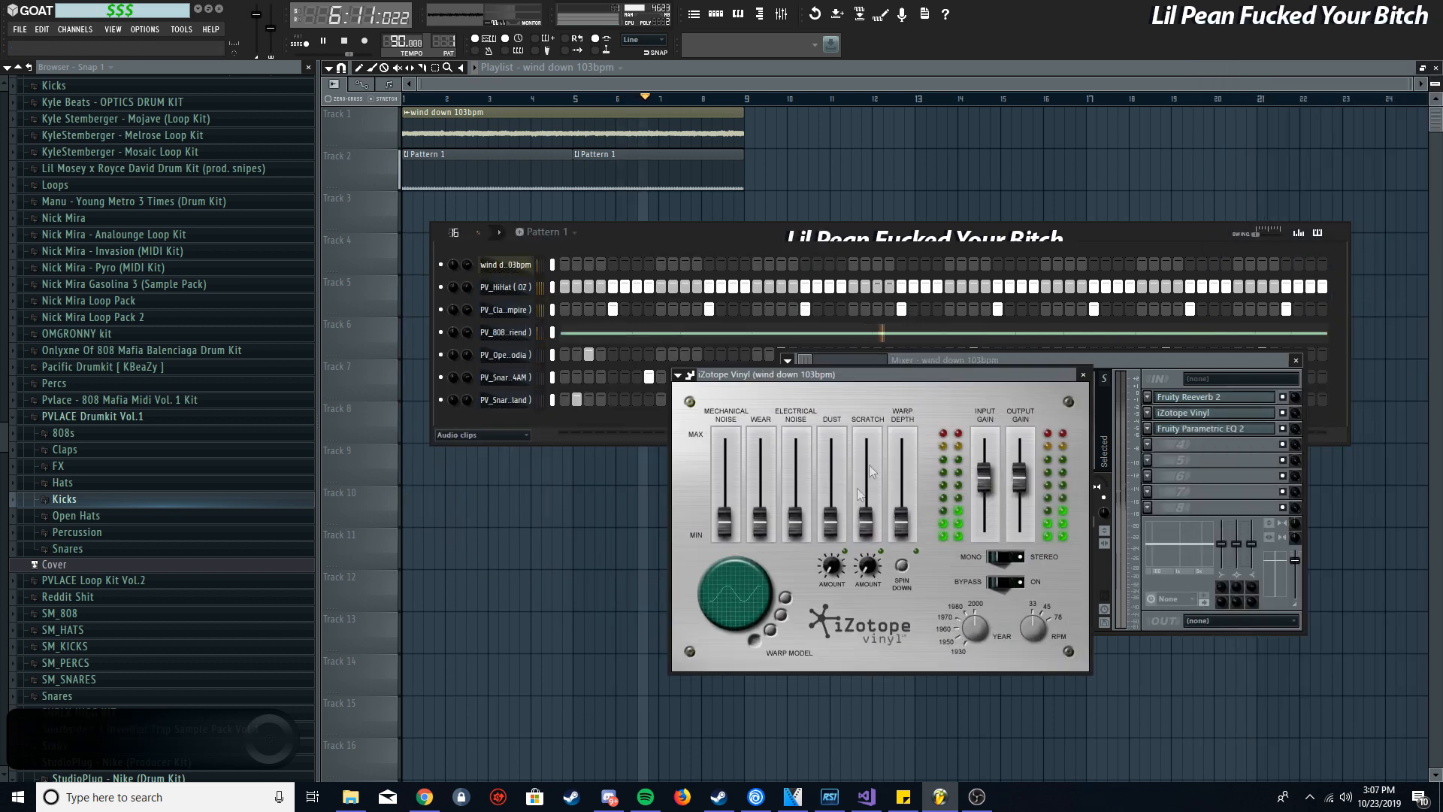
Set iZotope Vinyl's Warp Depth to about 22% and move Fruity Parametric EQ 2 down to slot 4
drag(903, 526, 901, 504)
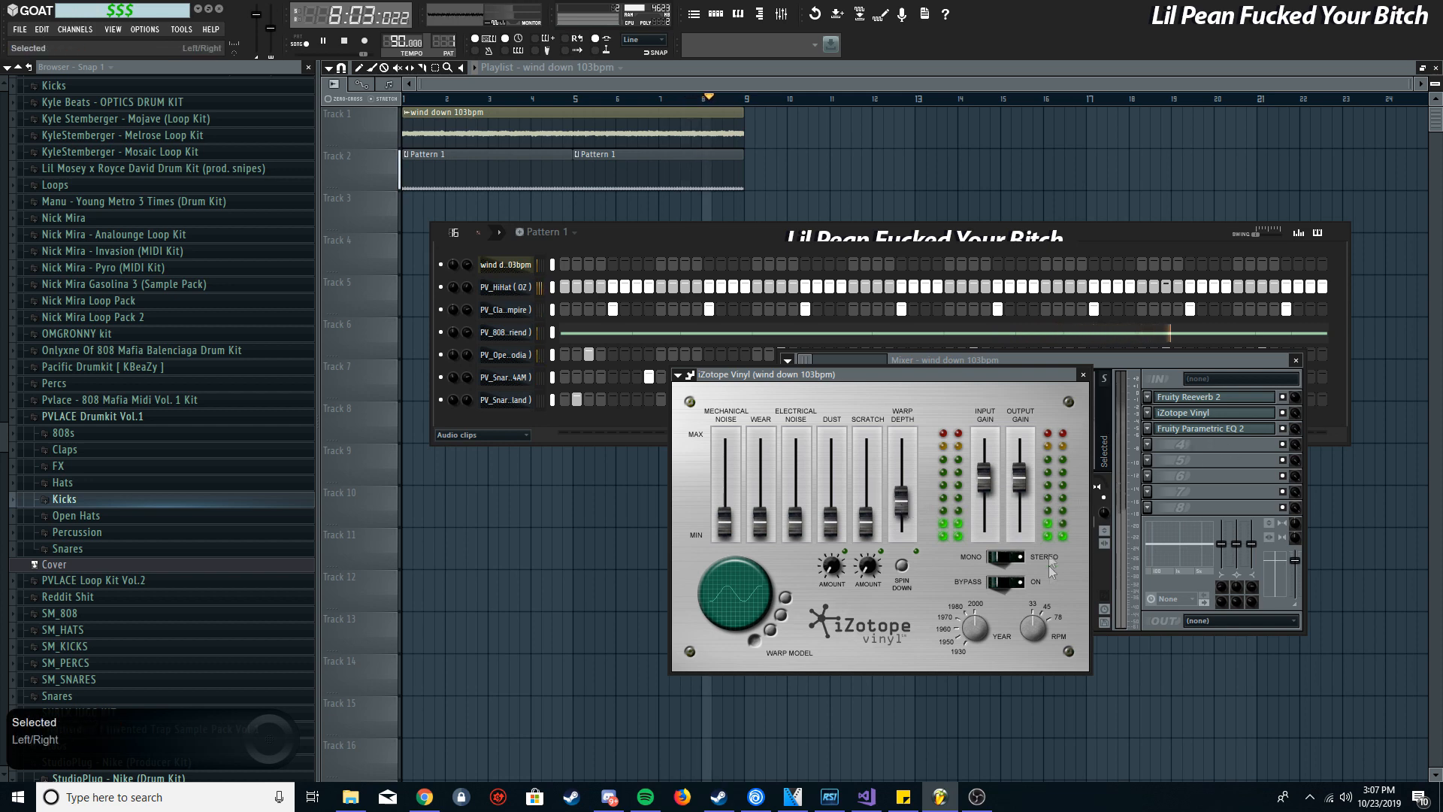
click(1083, 374)
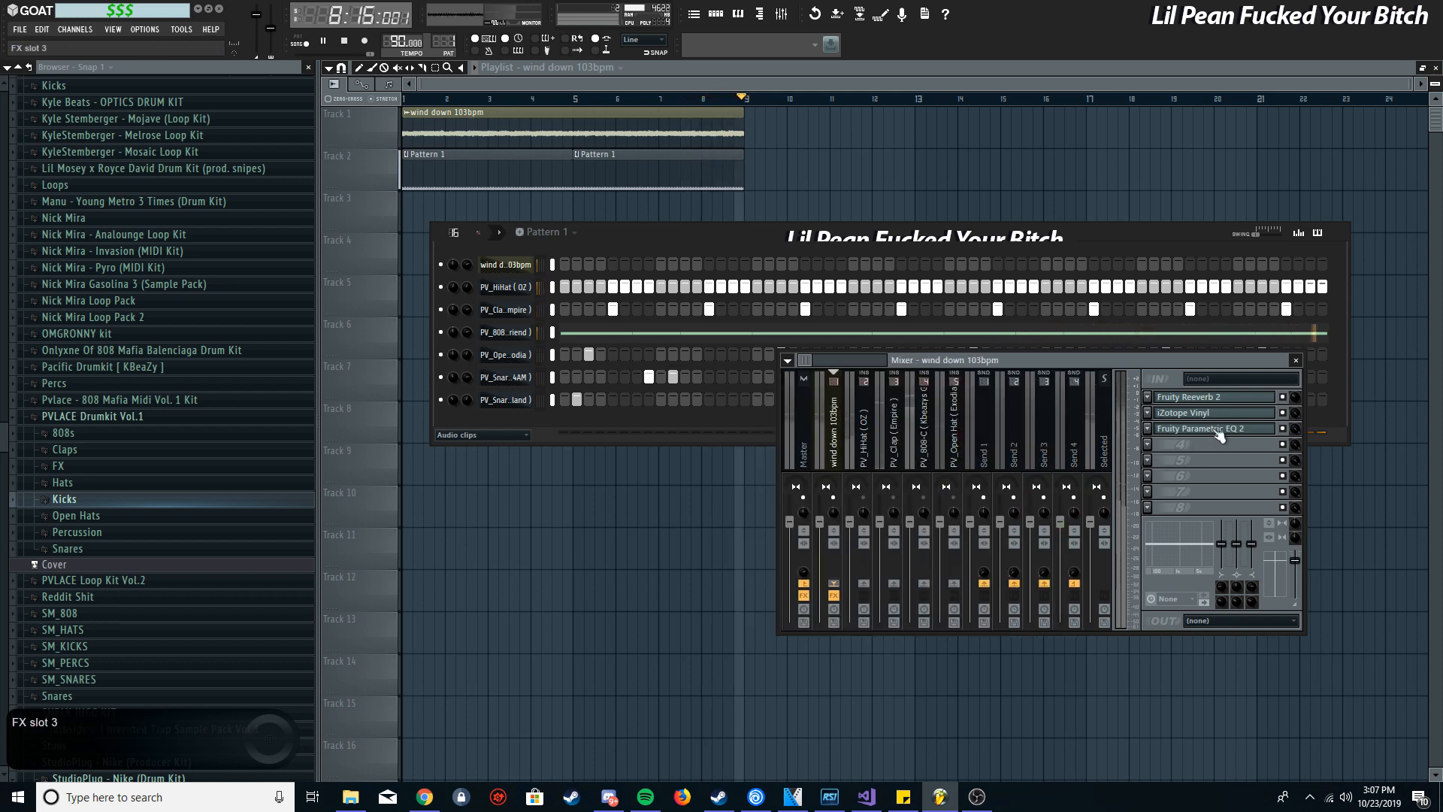
drag(1200, 428, 1200, 444)
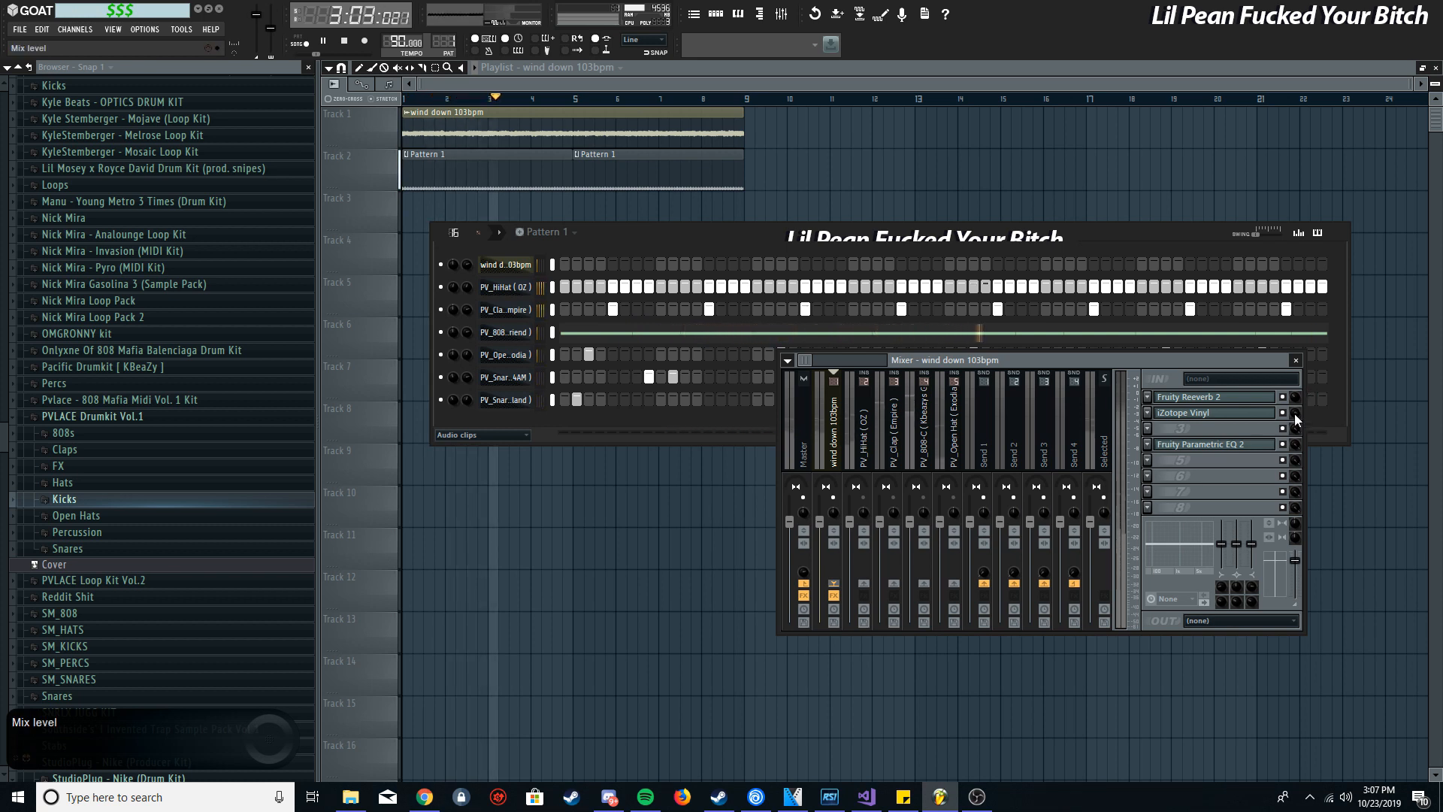
click(1202, 412)
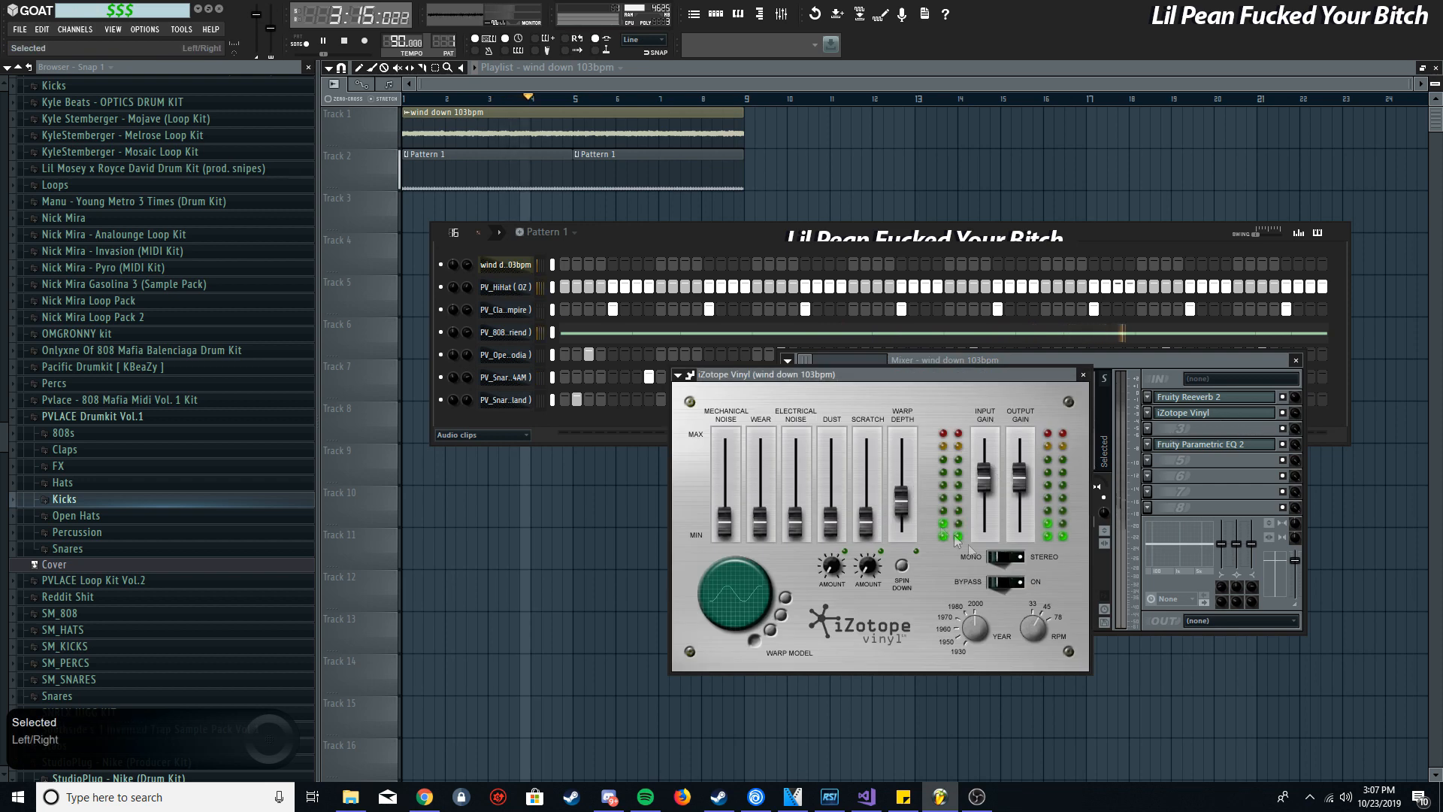
mouse_move(901, 501)
mouse_down()
mouse_move(911, 527)
mouse_move(907, 513)
mouse_up()
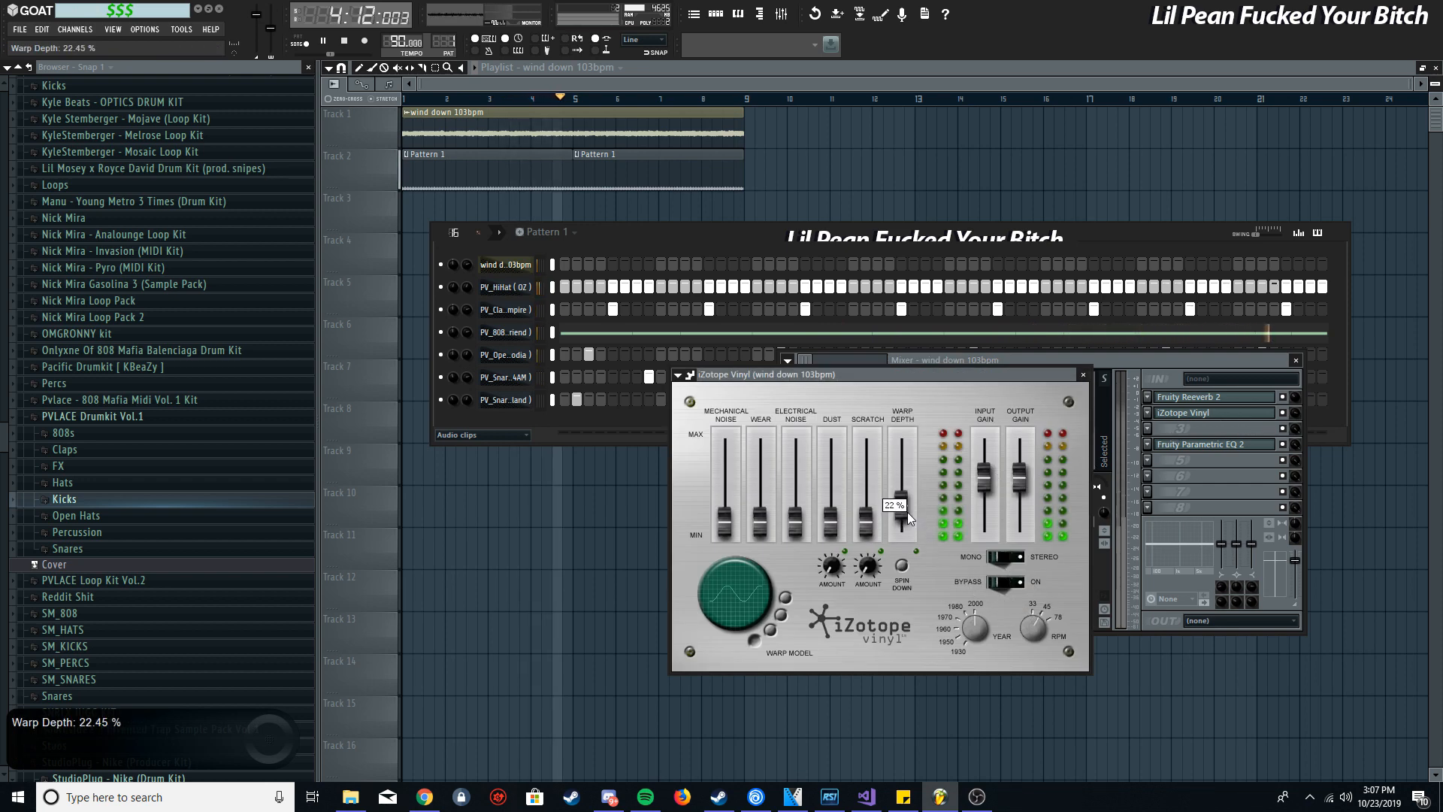
click(1085, 376)
Insert Gross Beat in effect slot 3 and apply its 1/2 Speed time preset
click(1146, 428)
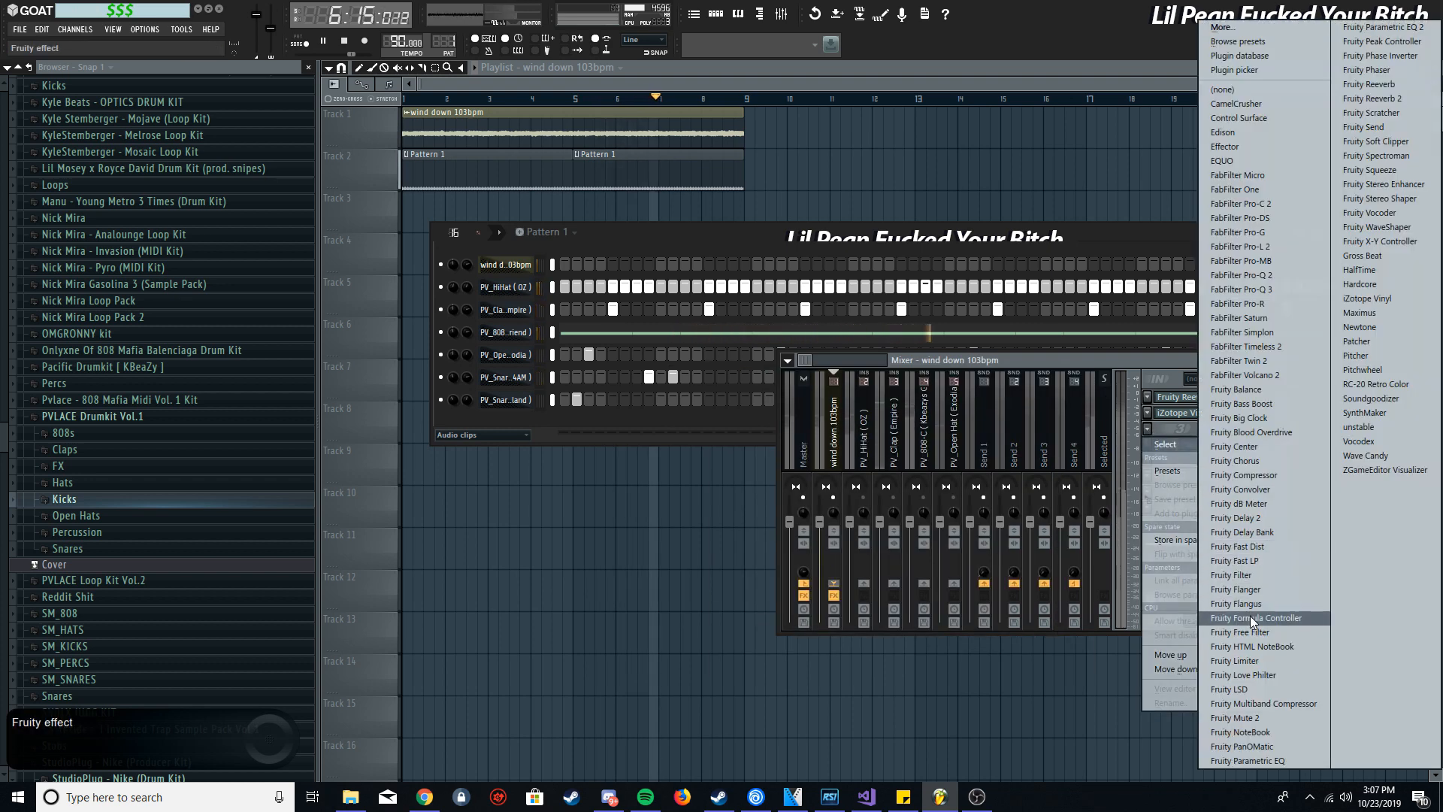
click(1362, 255)
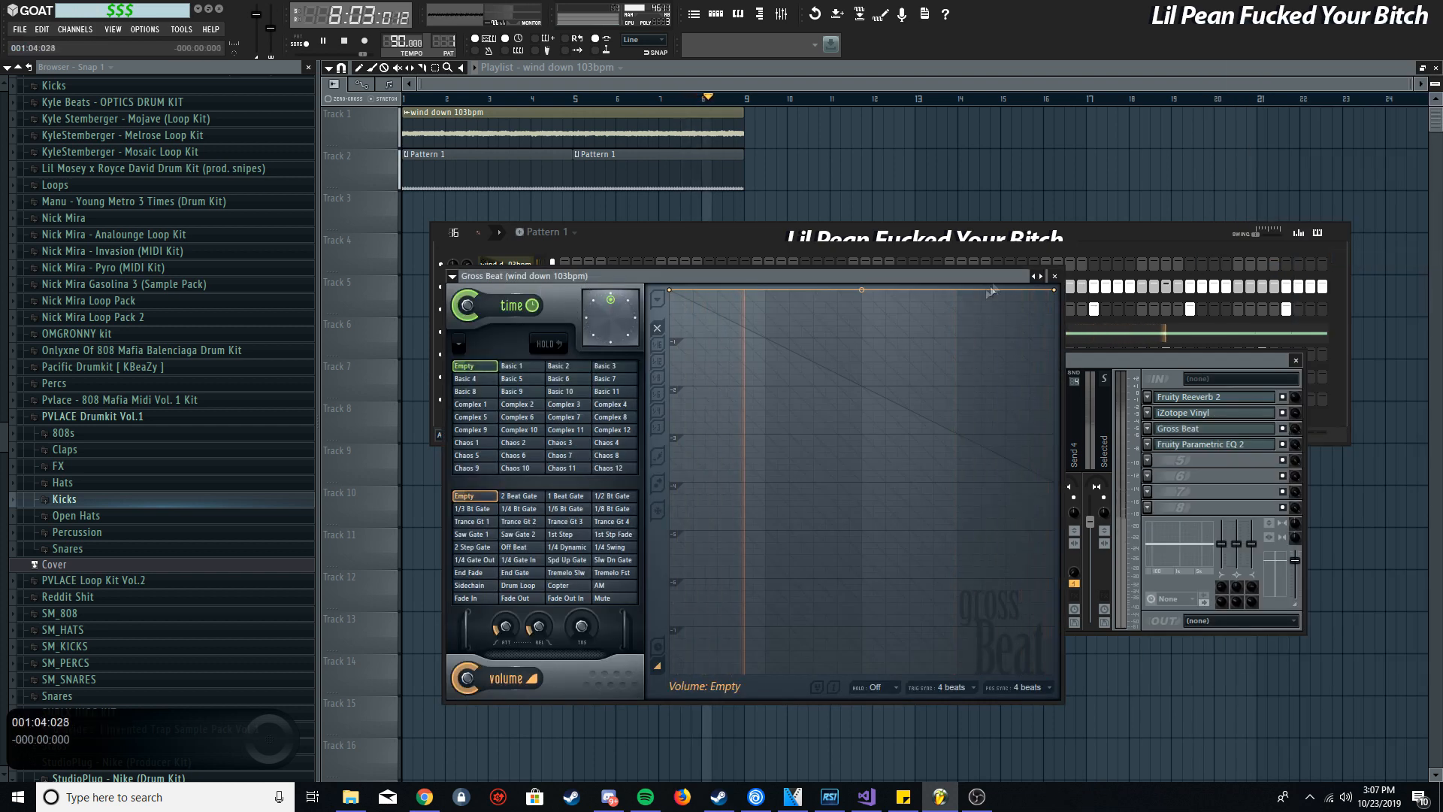
click(1040, 276)
click(560, 455)
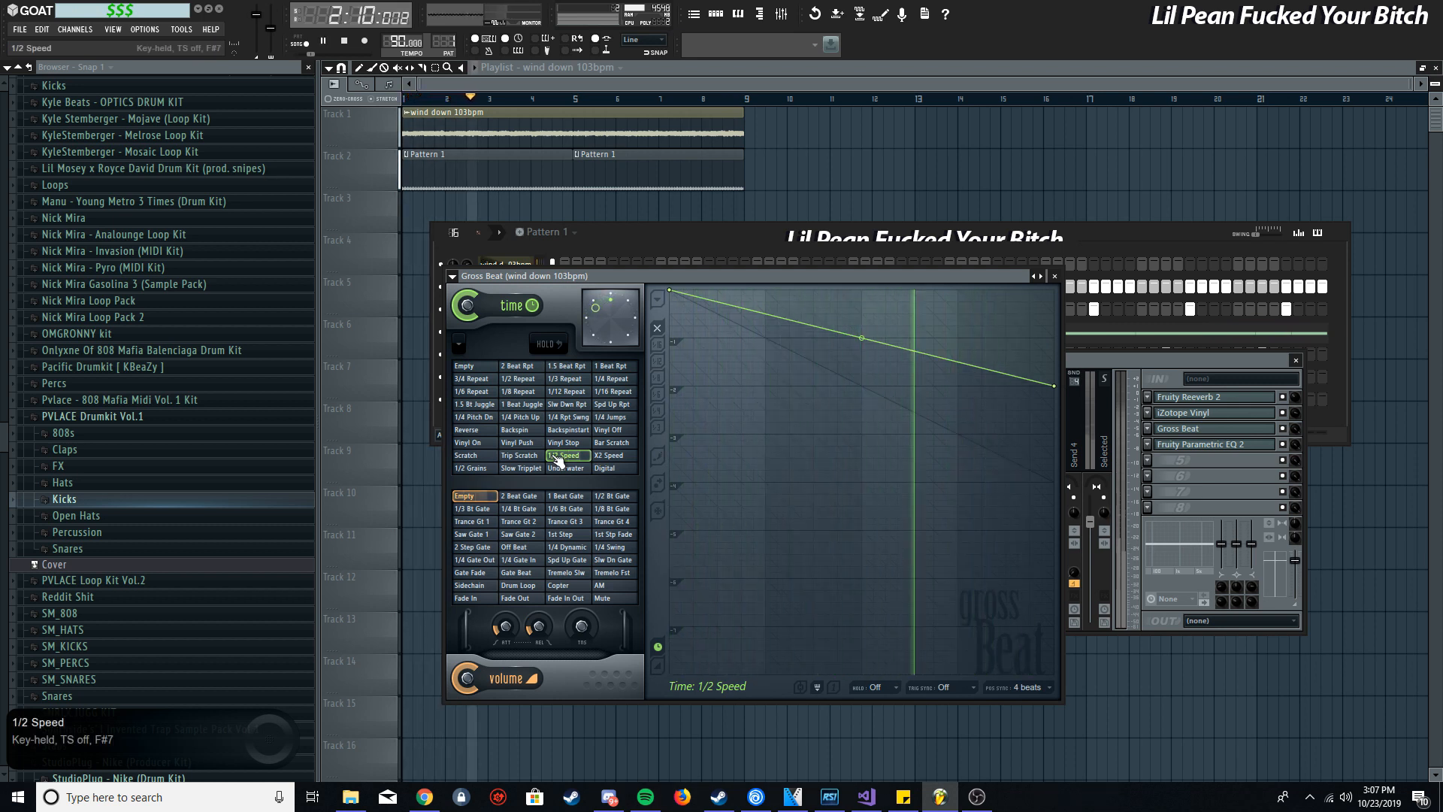
Replace Gross Beat with HalfTime, open its demo, and set the mode to 1.5x
click(1148, 429)
mouse_move(1169, 443)
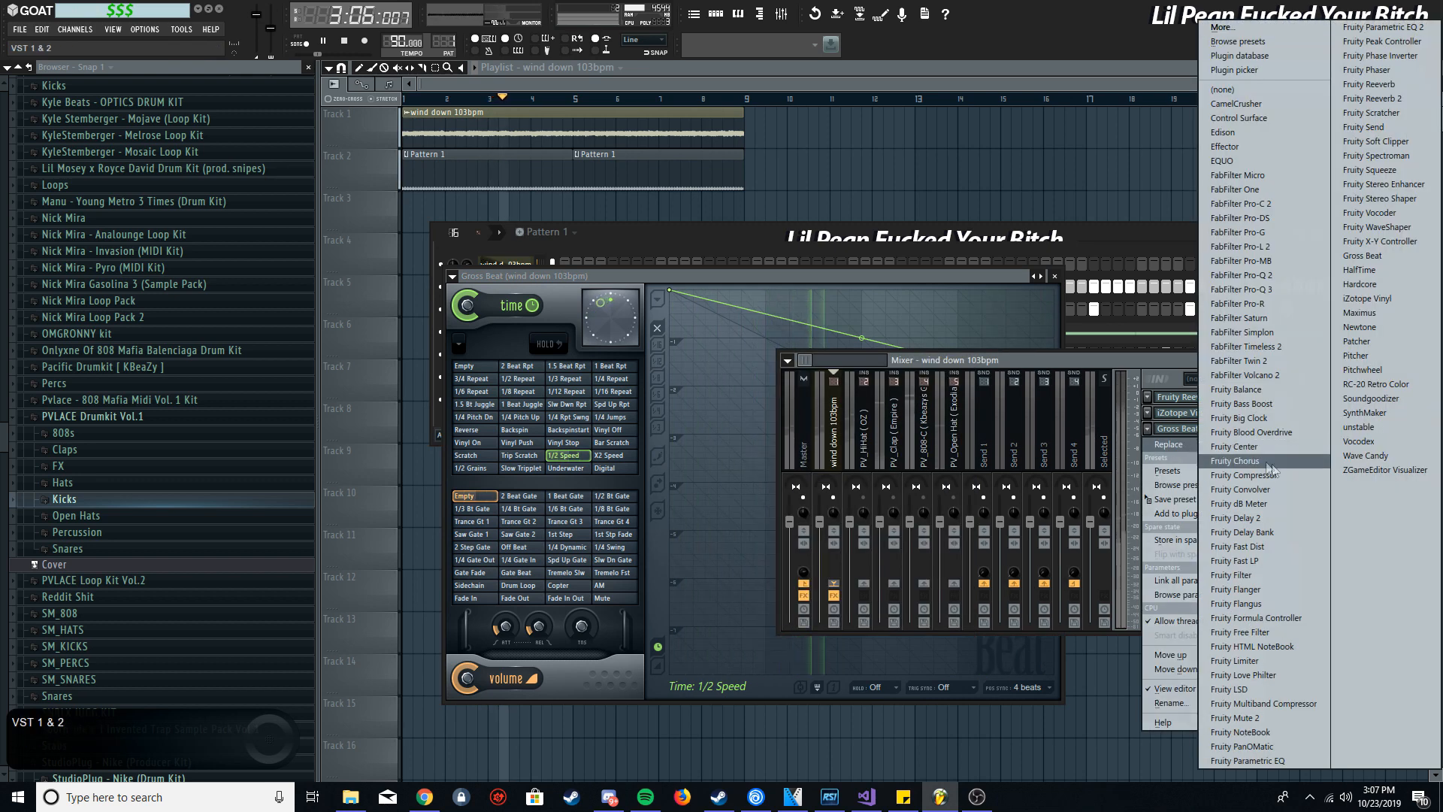
click(1363, 271)
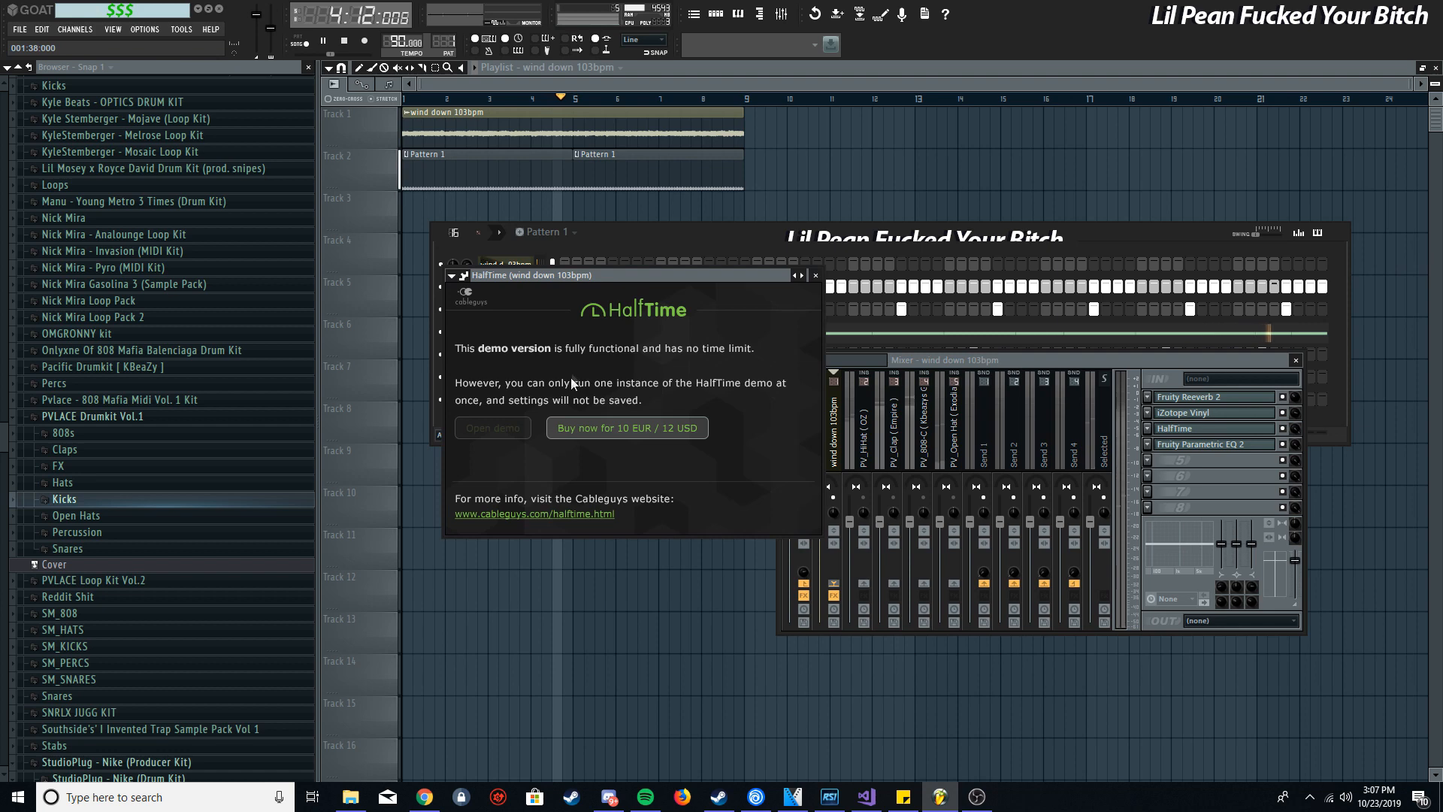
drag(640, 277, 878, 295)
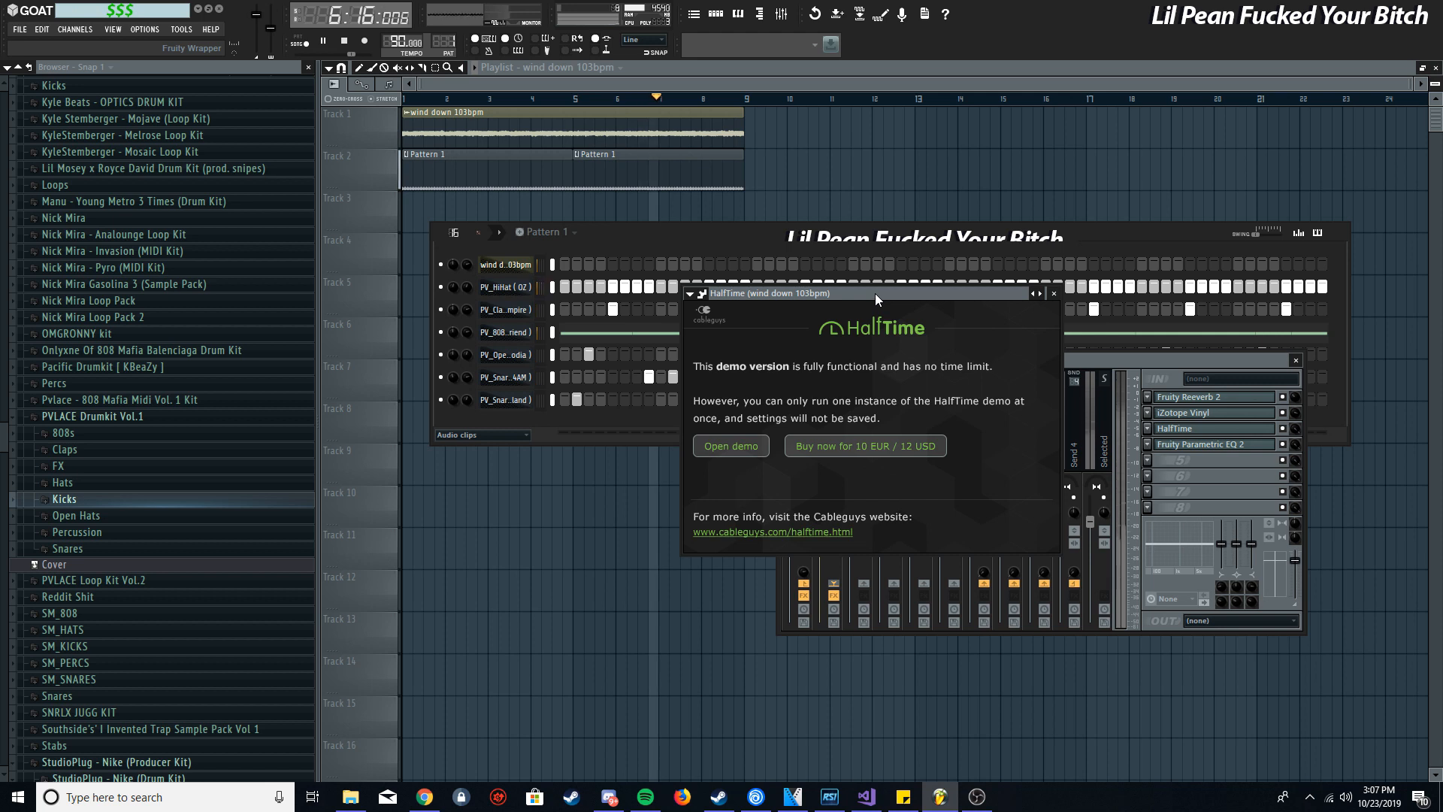
click(754, 445)
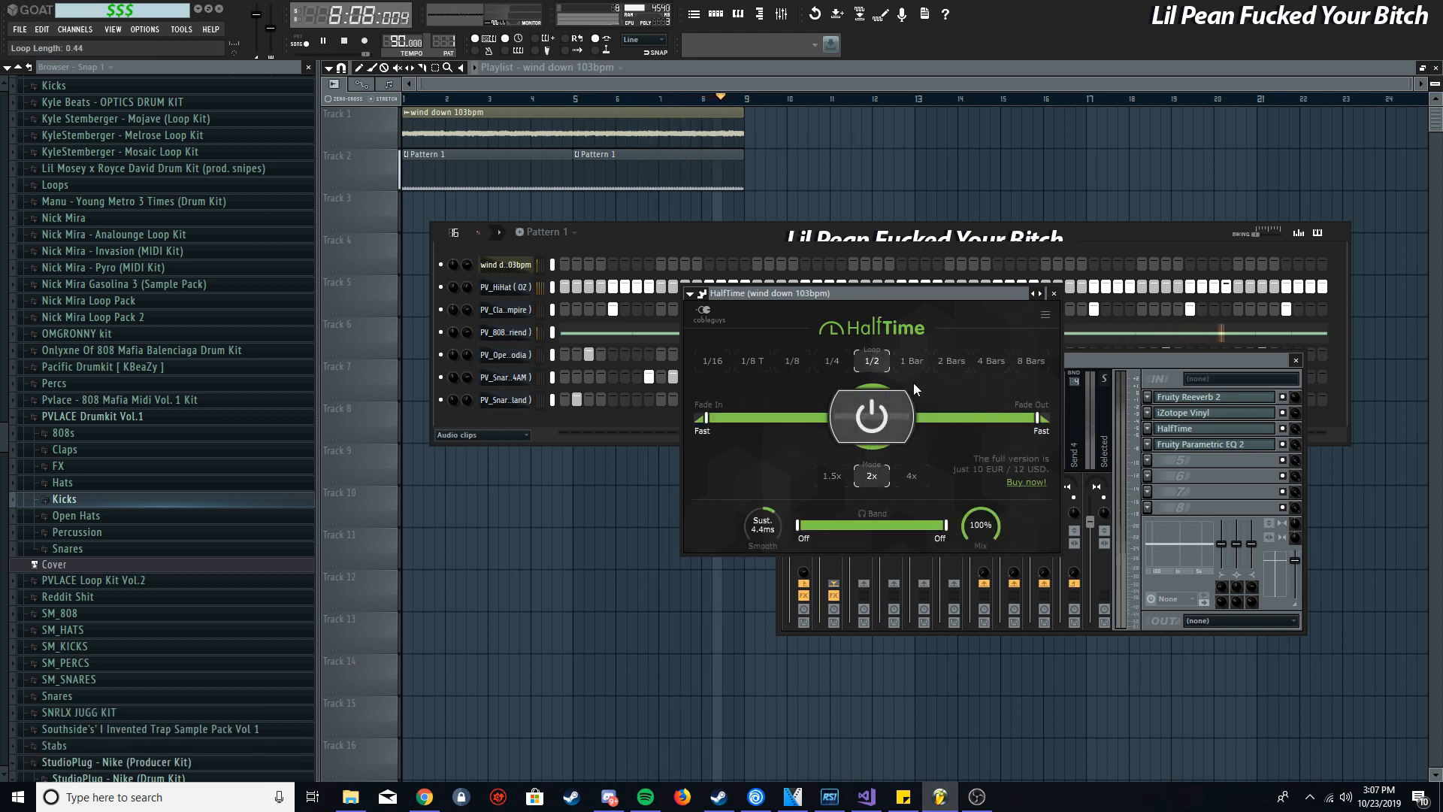
drag(888, 294, 1021, 349)
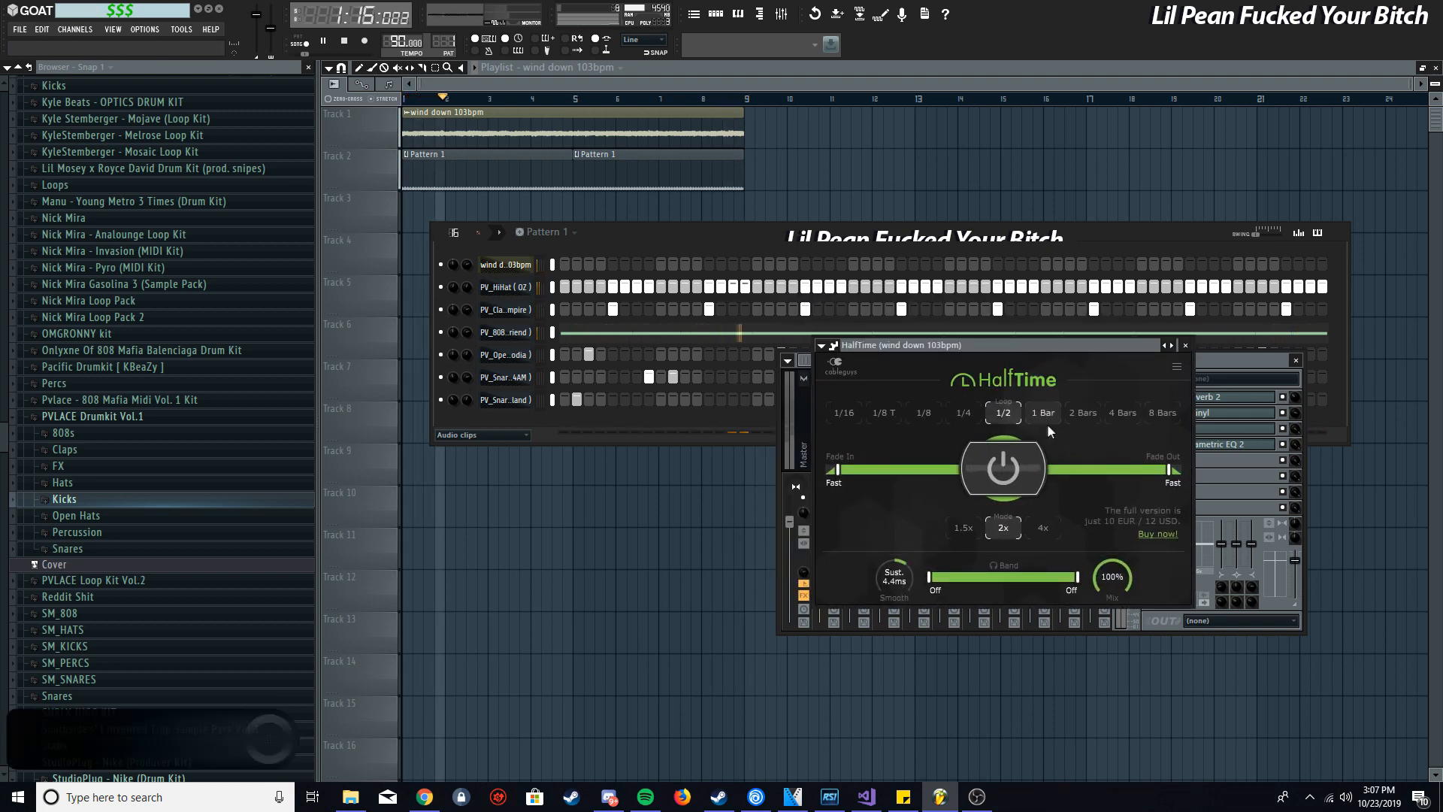
click(965, 527)
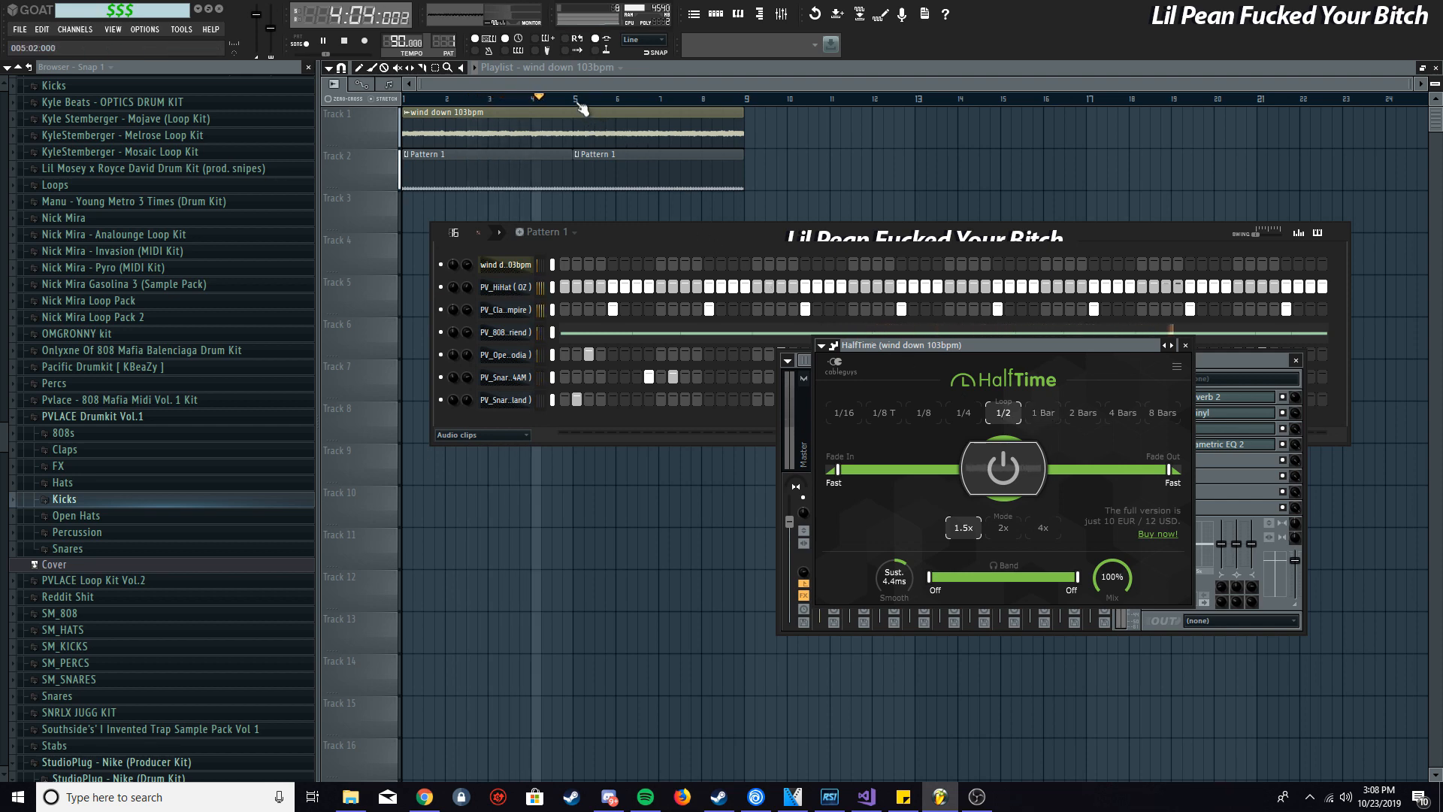
Restart the song and move HalfTime up to the first effect slot of the wind down 103bpm track
drag(578, 103, 329, 103)
click(781, 13)
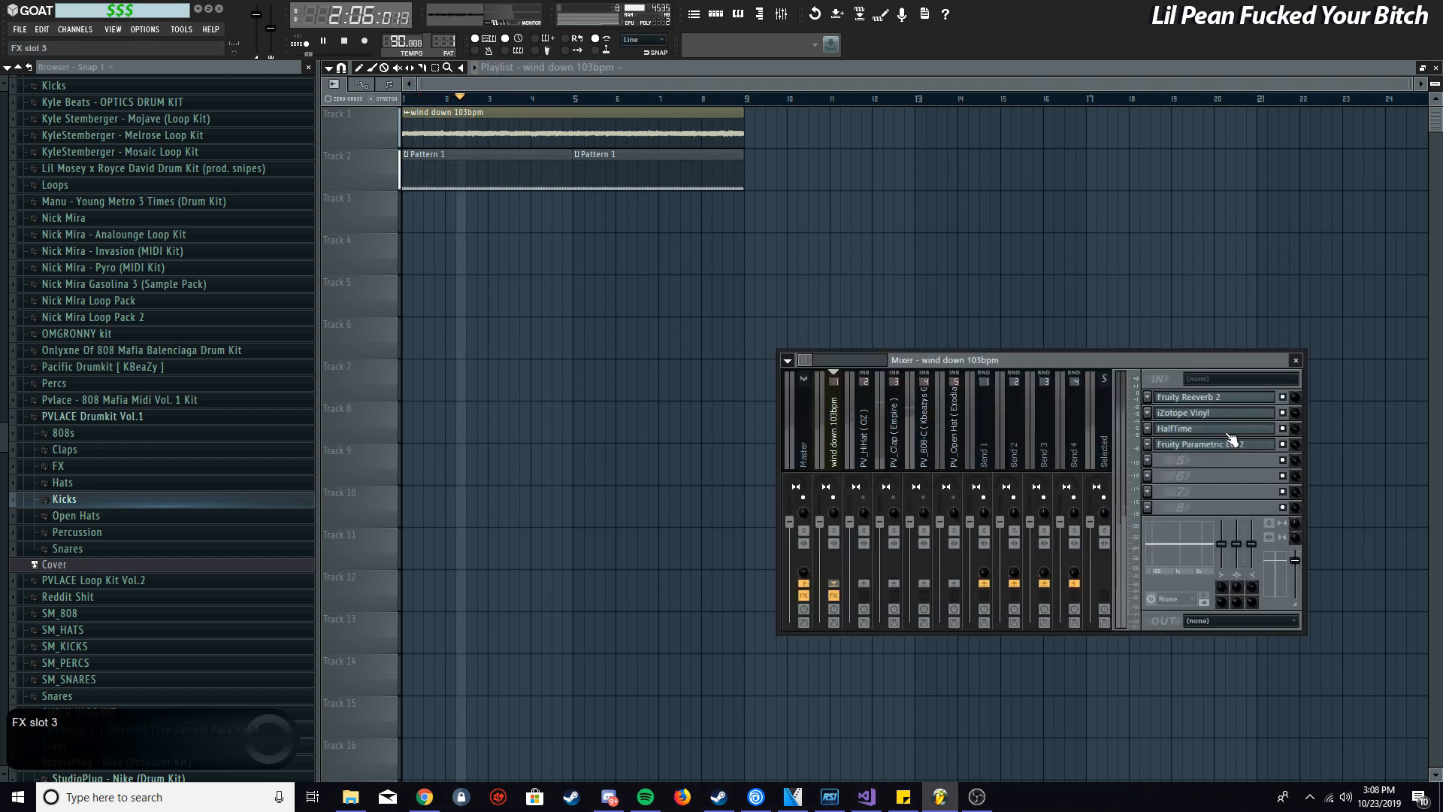
drag(1230, 438, 1230, 403)
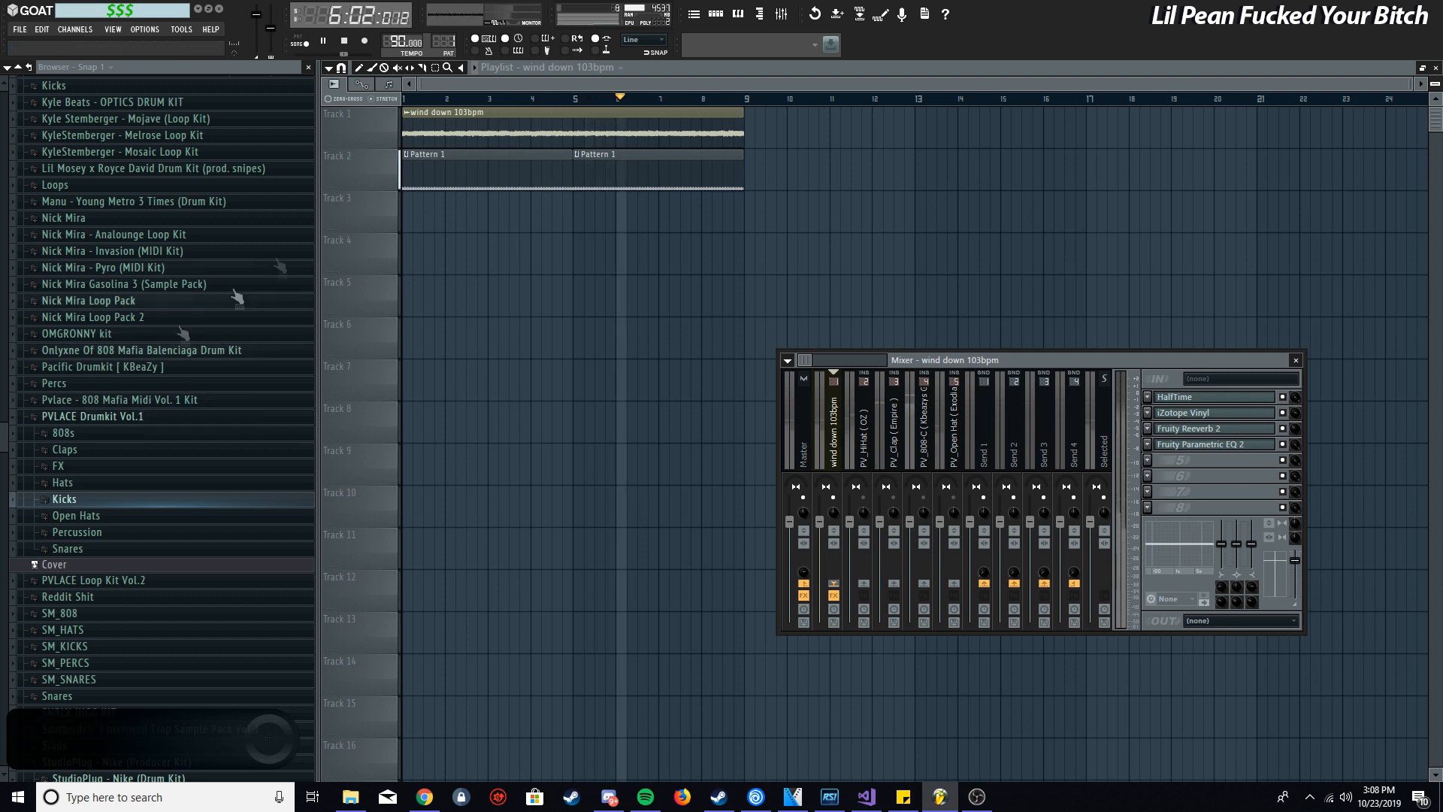
Reopen the HalfTime demo on the wind down 103bpm track and check its loop and mode settings
click(716, 15)
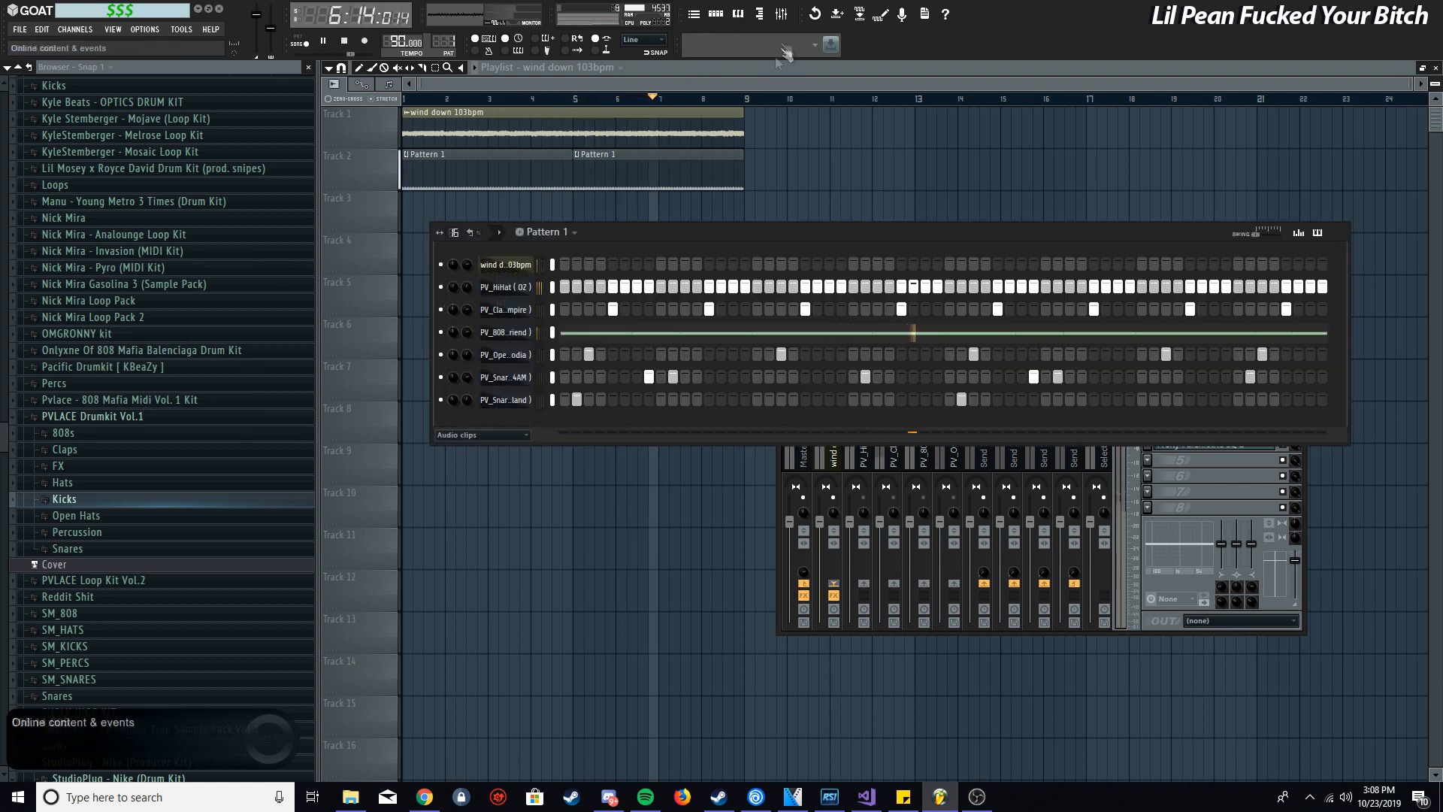
click(840, 498)
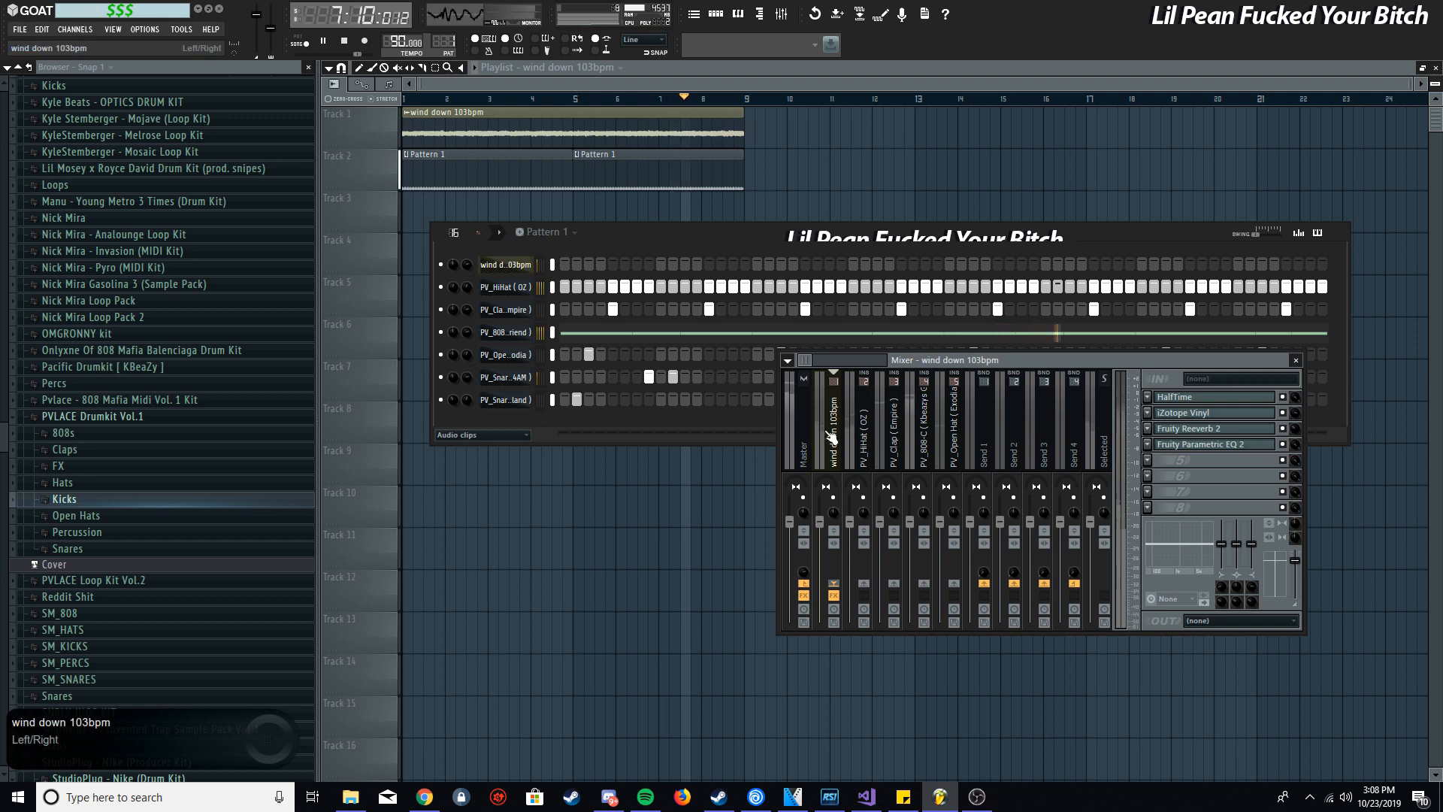
click(1196, 396)
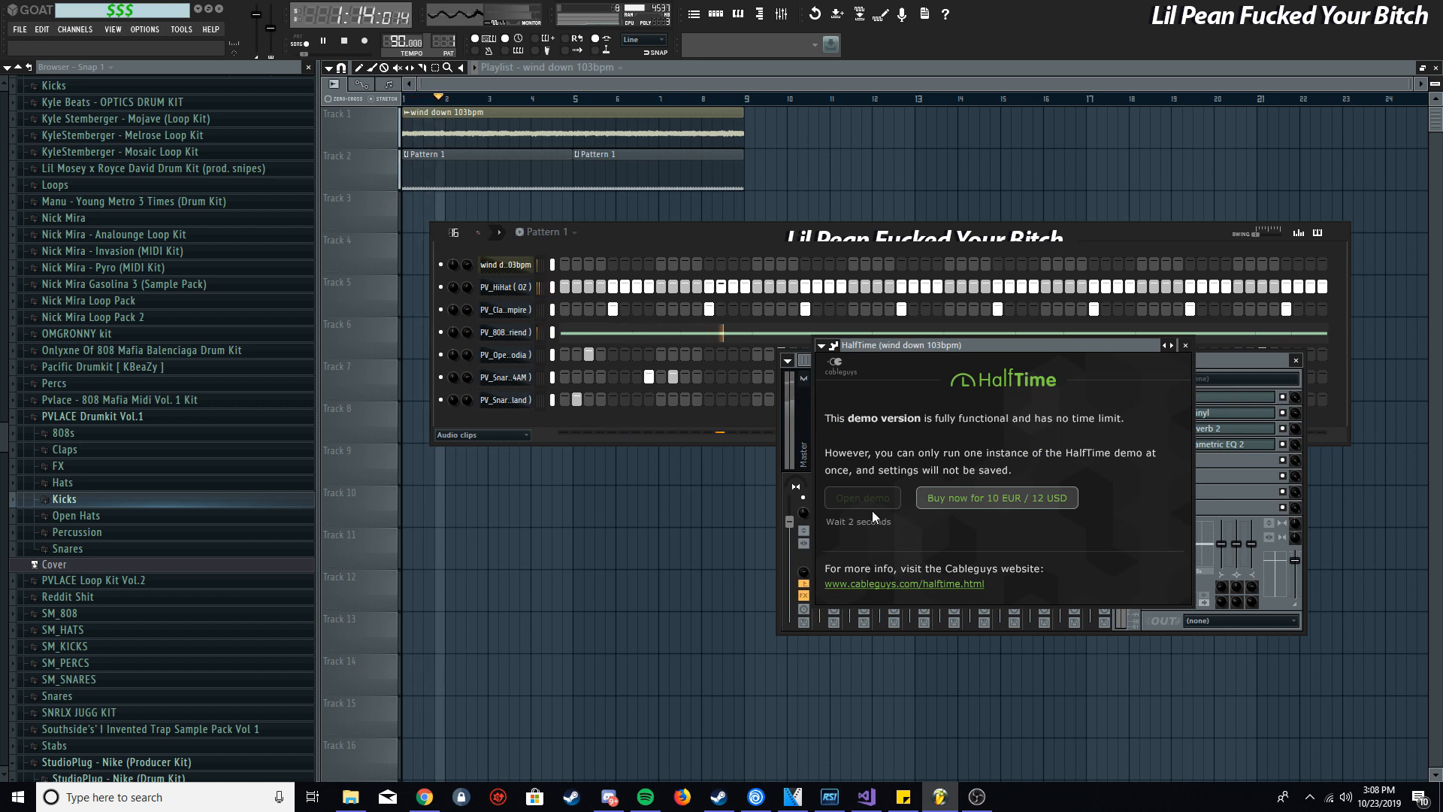
click(867, 498)
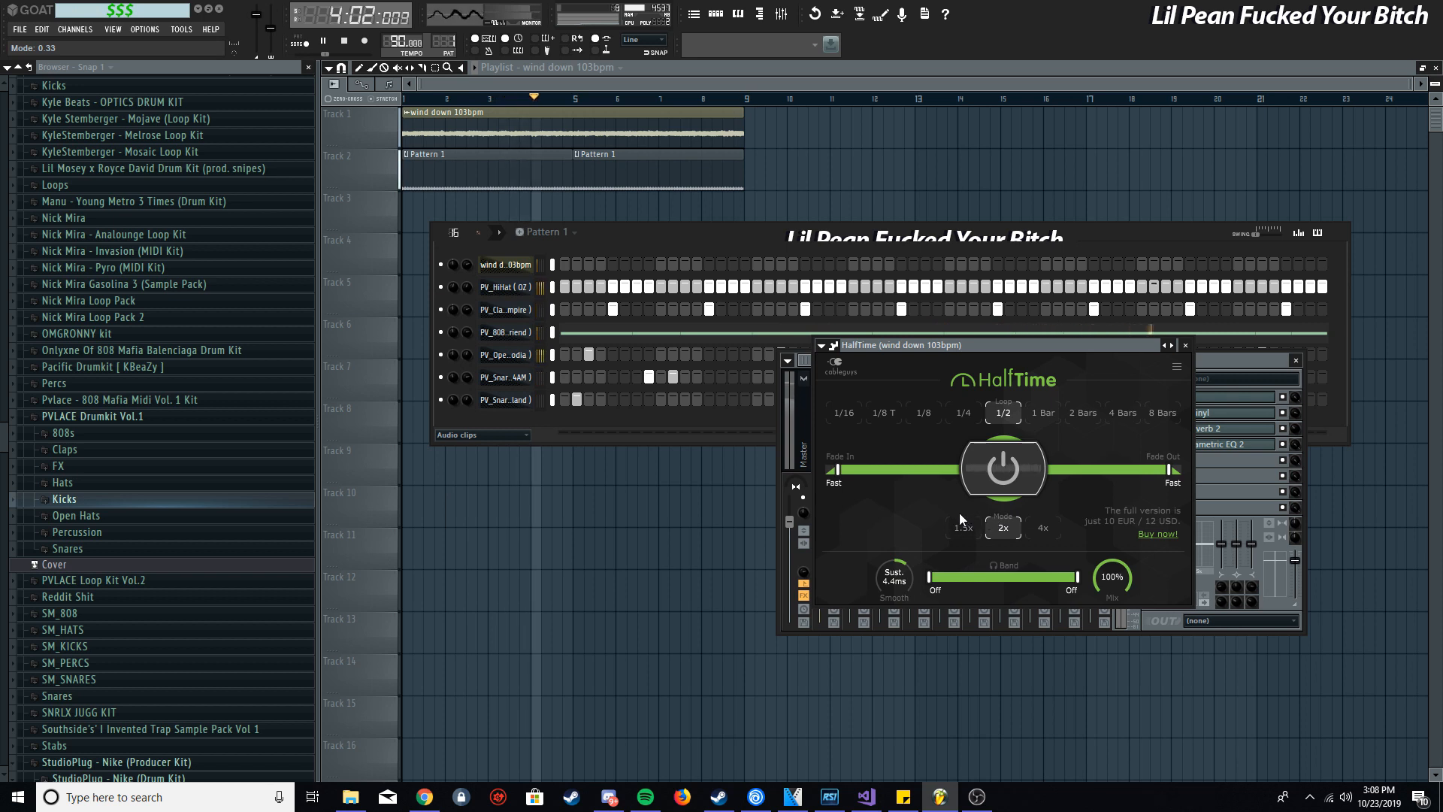
click(1185, 346)
Automate HalfTime's mix level with a 16-bar automation clip, editing its envelope around bar 9
right_click(1295, 398)
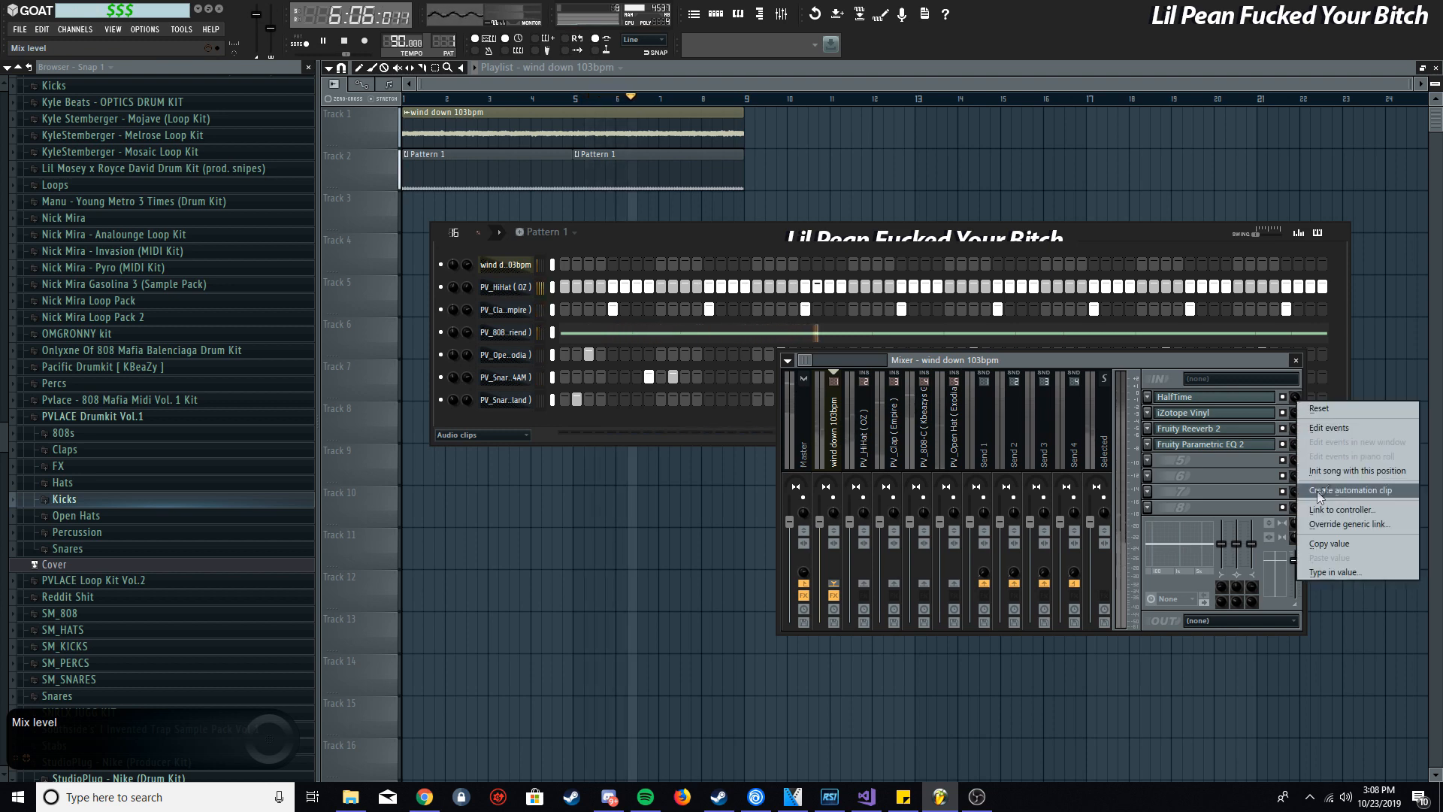
click(1345, 490)
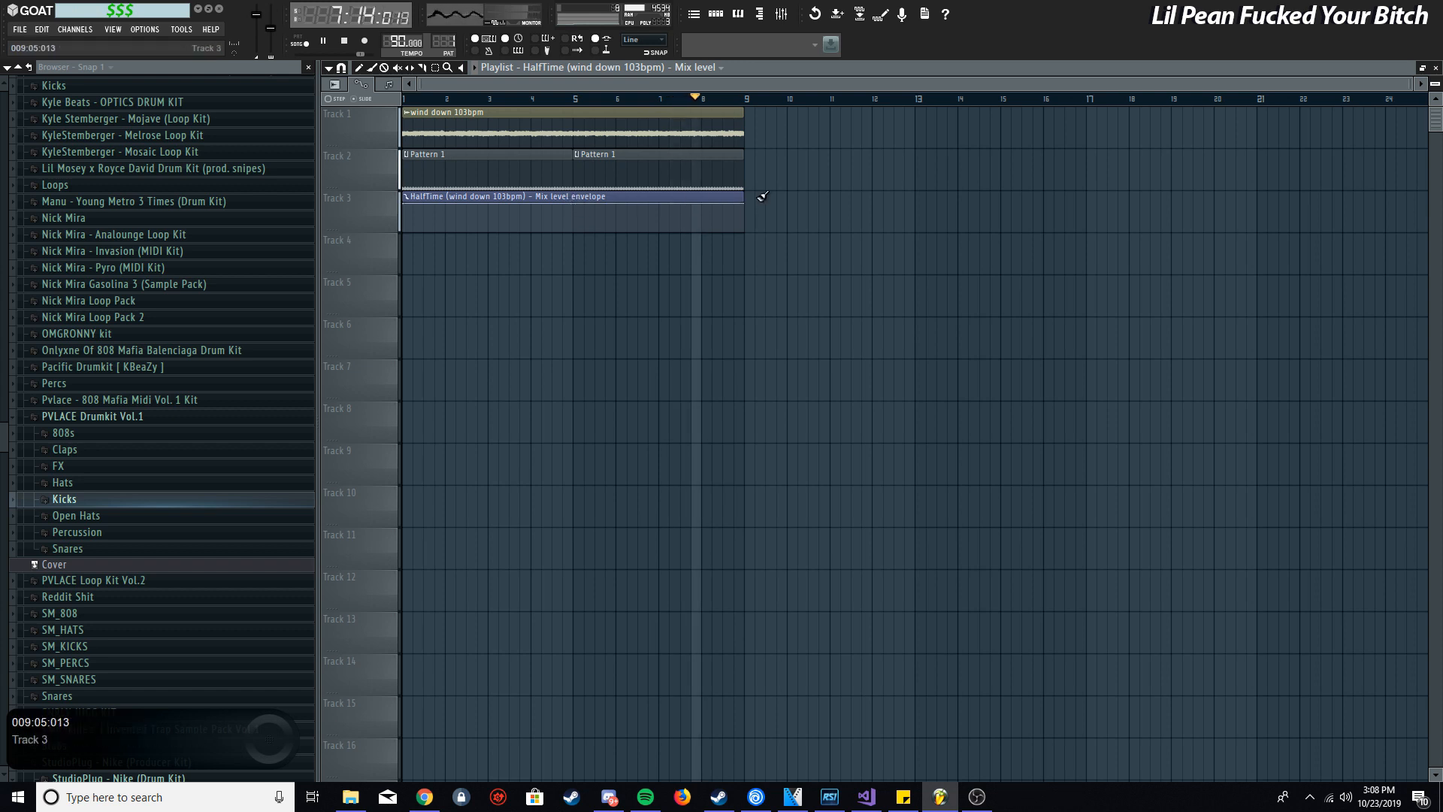
drag(744, 194, 1085, 193)
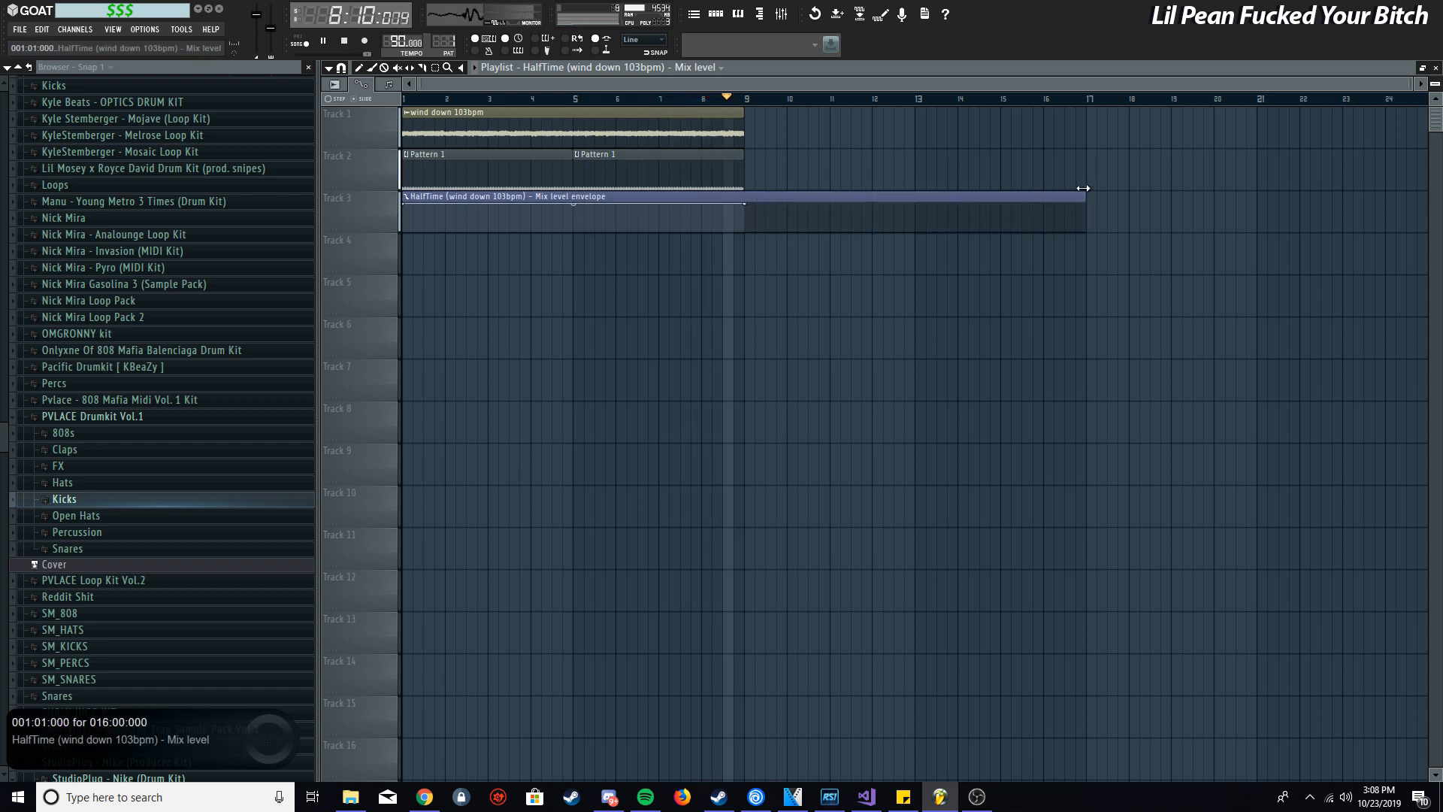
right_click(748, 205)
click(753, 198)
right_click(745, 214)
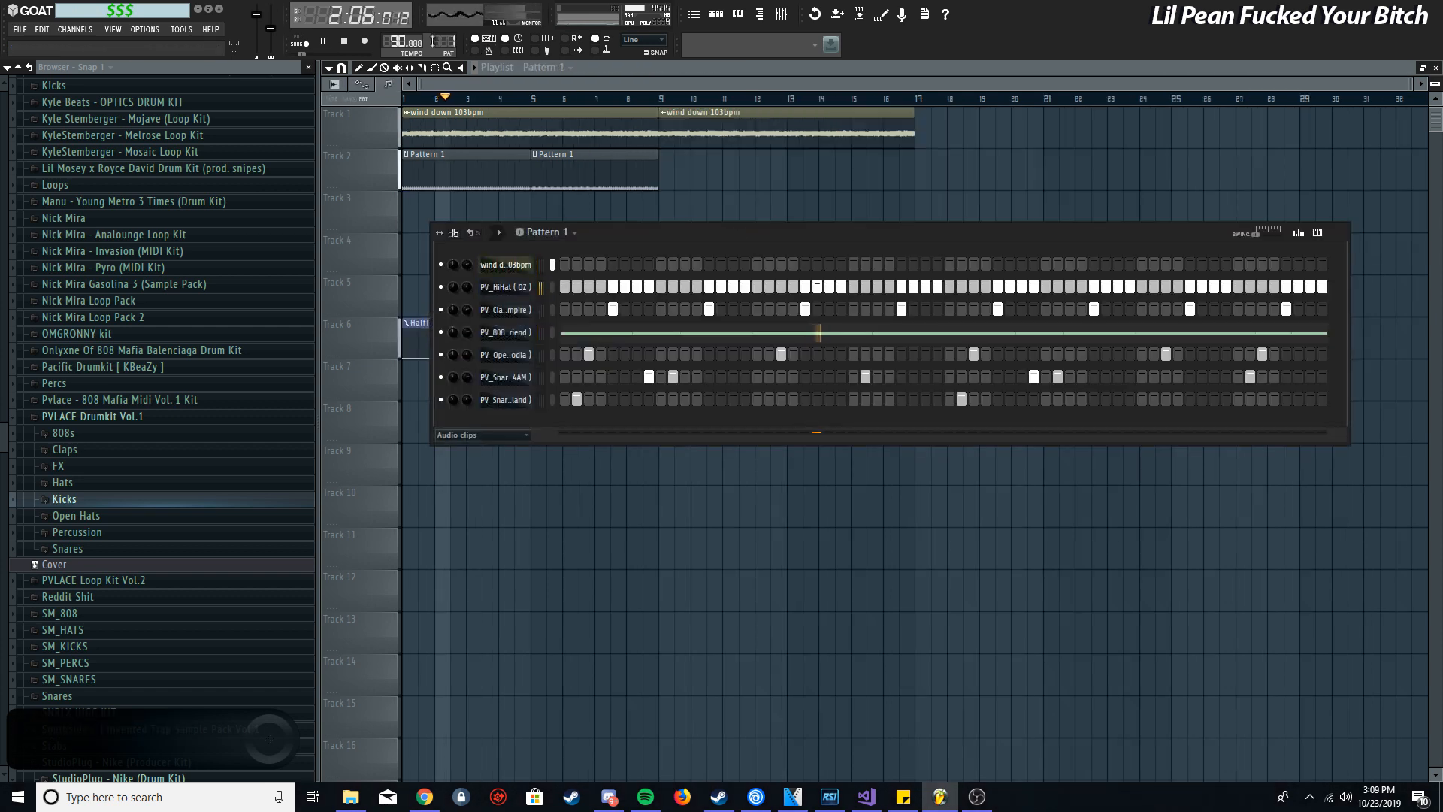
Open the PV_808-C channel's piano roll and raise the fourth, fifth and last three notes to D5
right_click(528, 333)
click(577, 331)
key(space)
scroll(584, 345, down, 8)
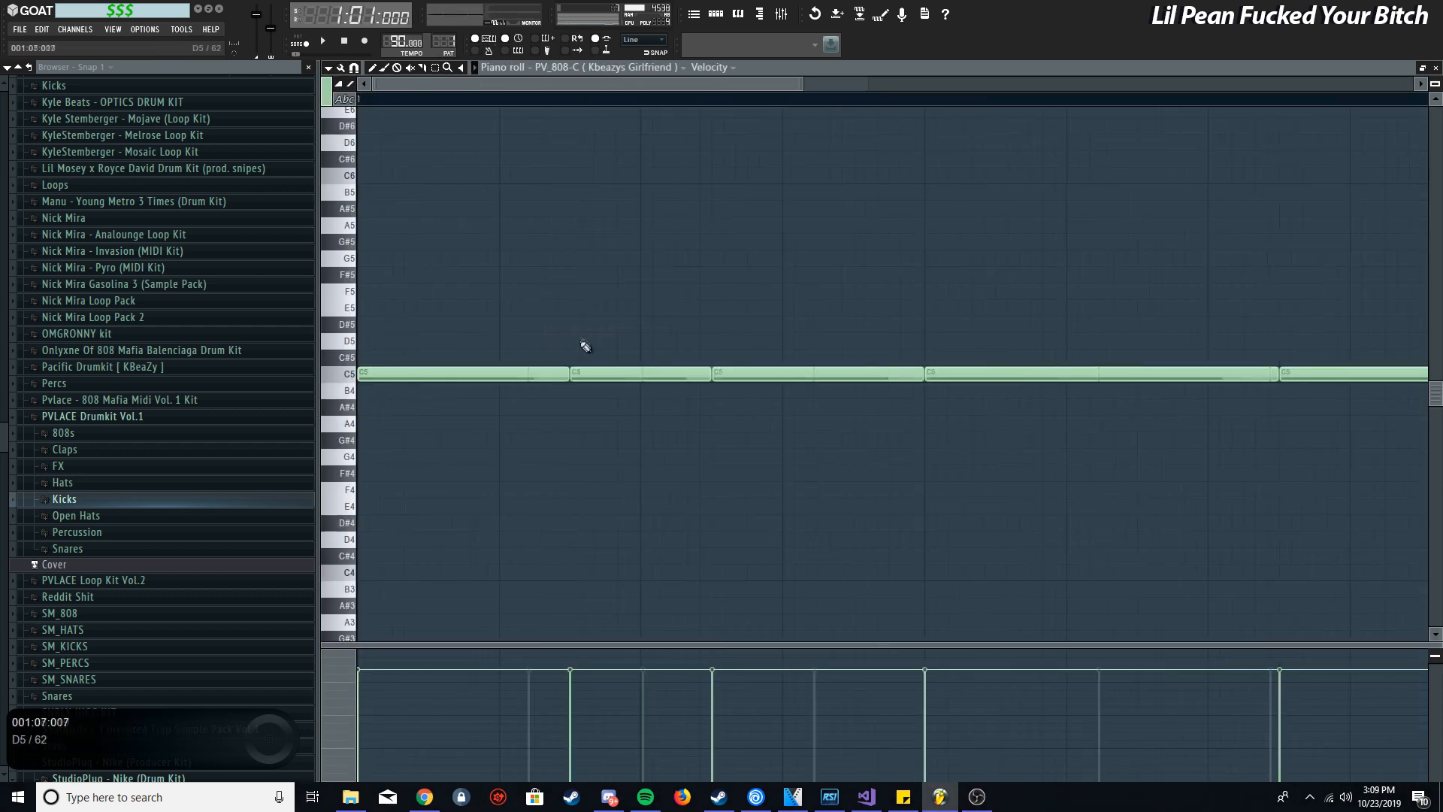
key(space)
drag(940, 342, 300, 426)
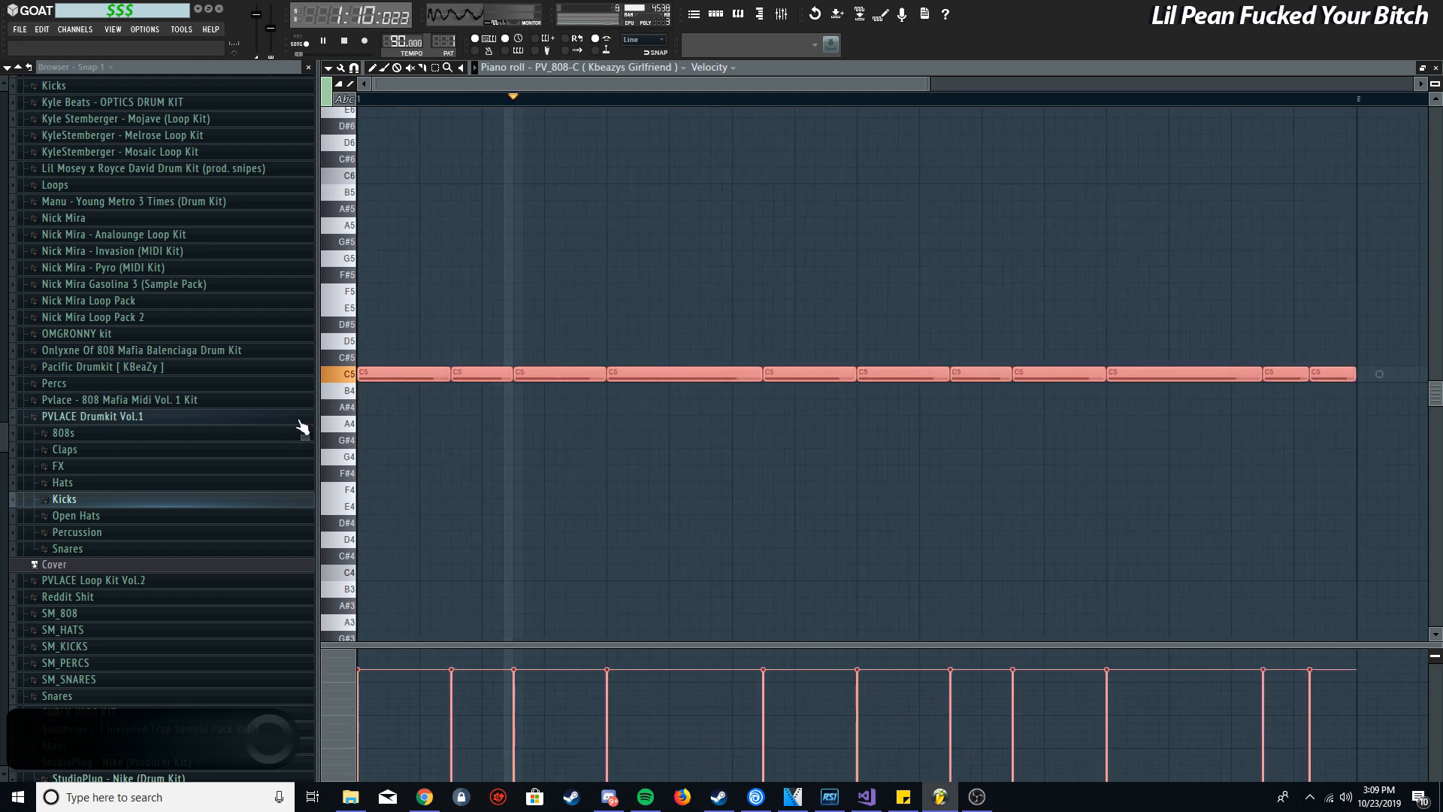
drag(674, 350, 794, 387)
key(shift+Up)
key(shift+Up)
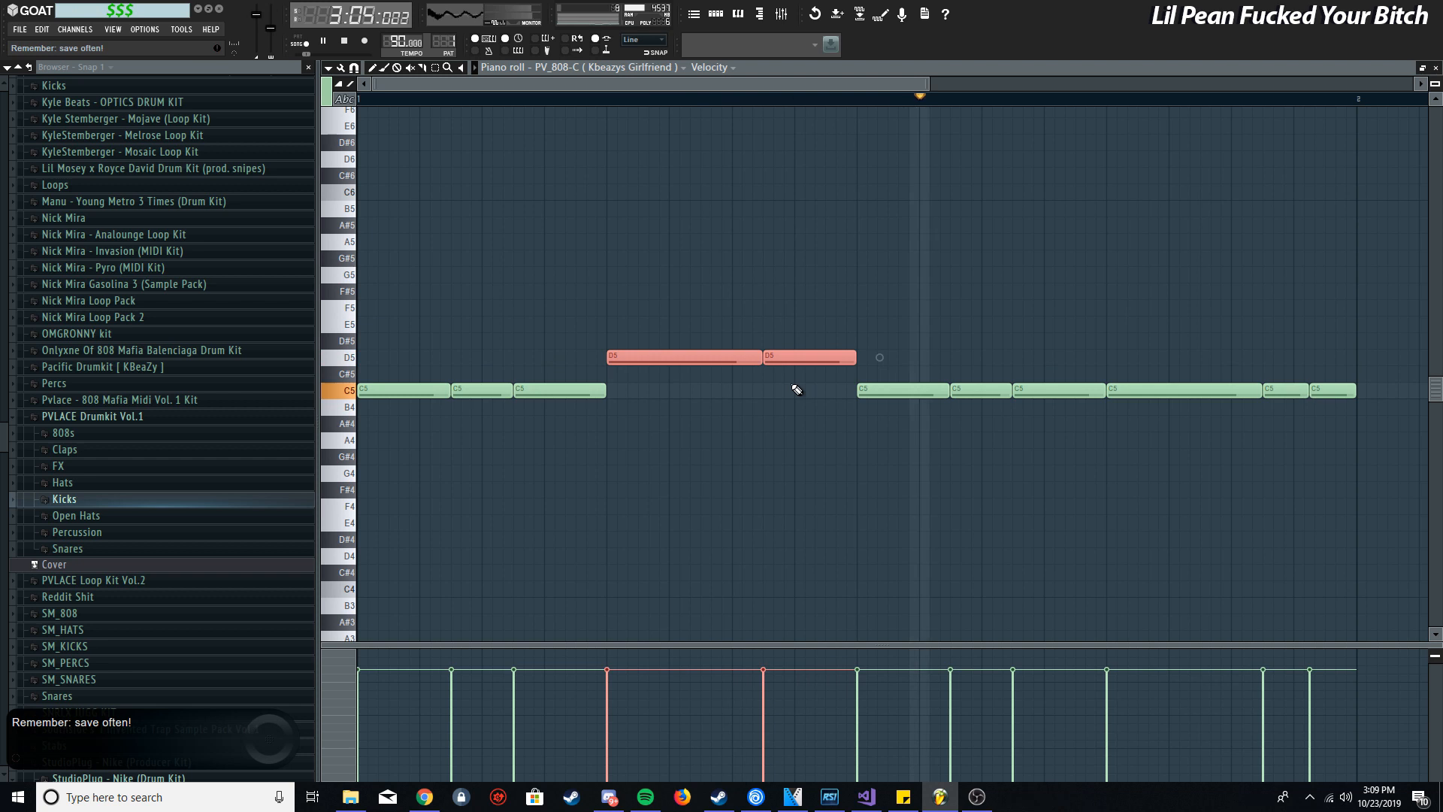
drag(1112, 351, 1356, 407)
key(shift+Up)
key(shift+Up)
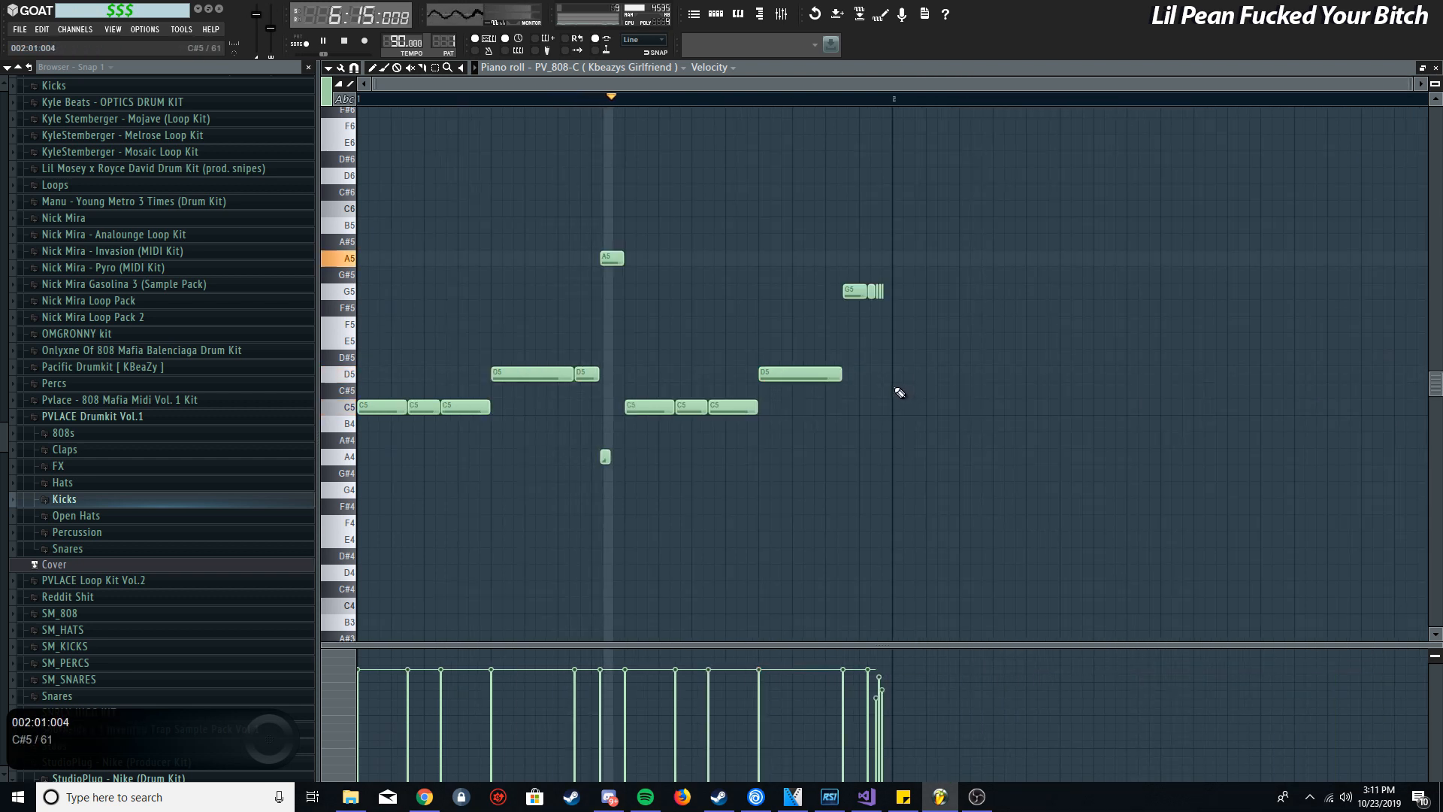
Turn off slide for the A4 note at 001:30 and extend it to three steps
scroll(513, 376, up, 4)
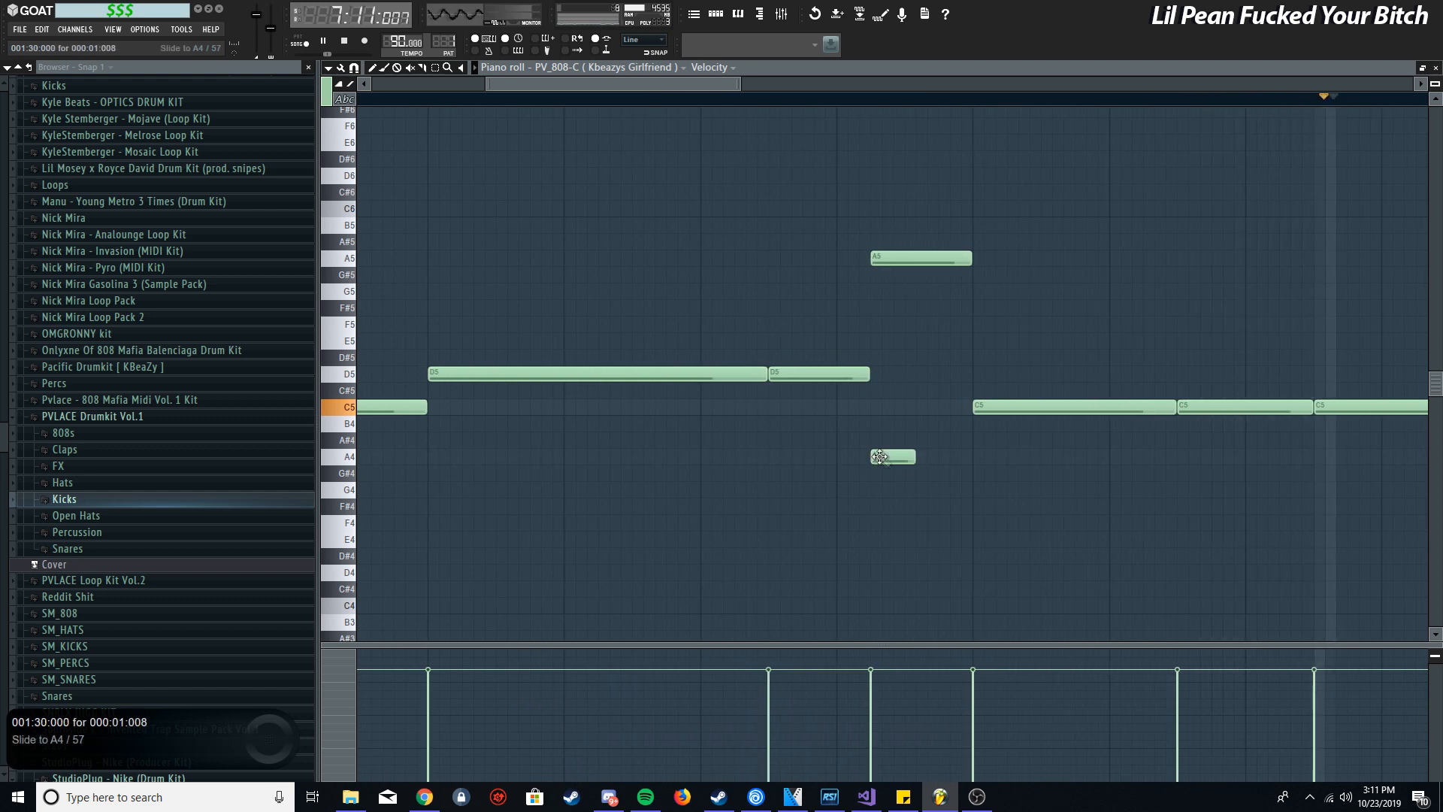
double_click(879, 456)
click(1019, 562)
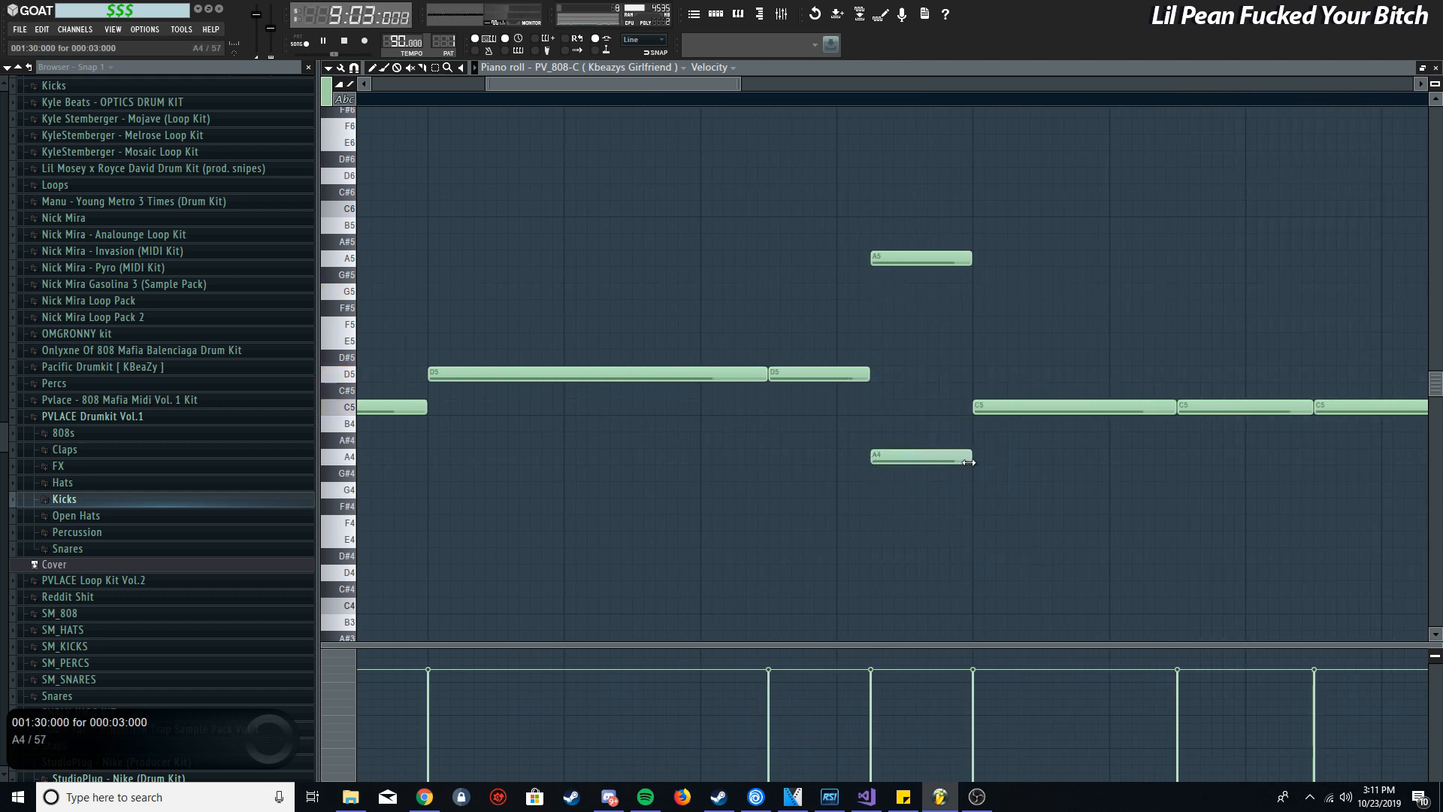
Make the A5 note above it a slide note and shorten it to one step
double_click(924, 258)
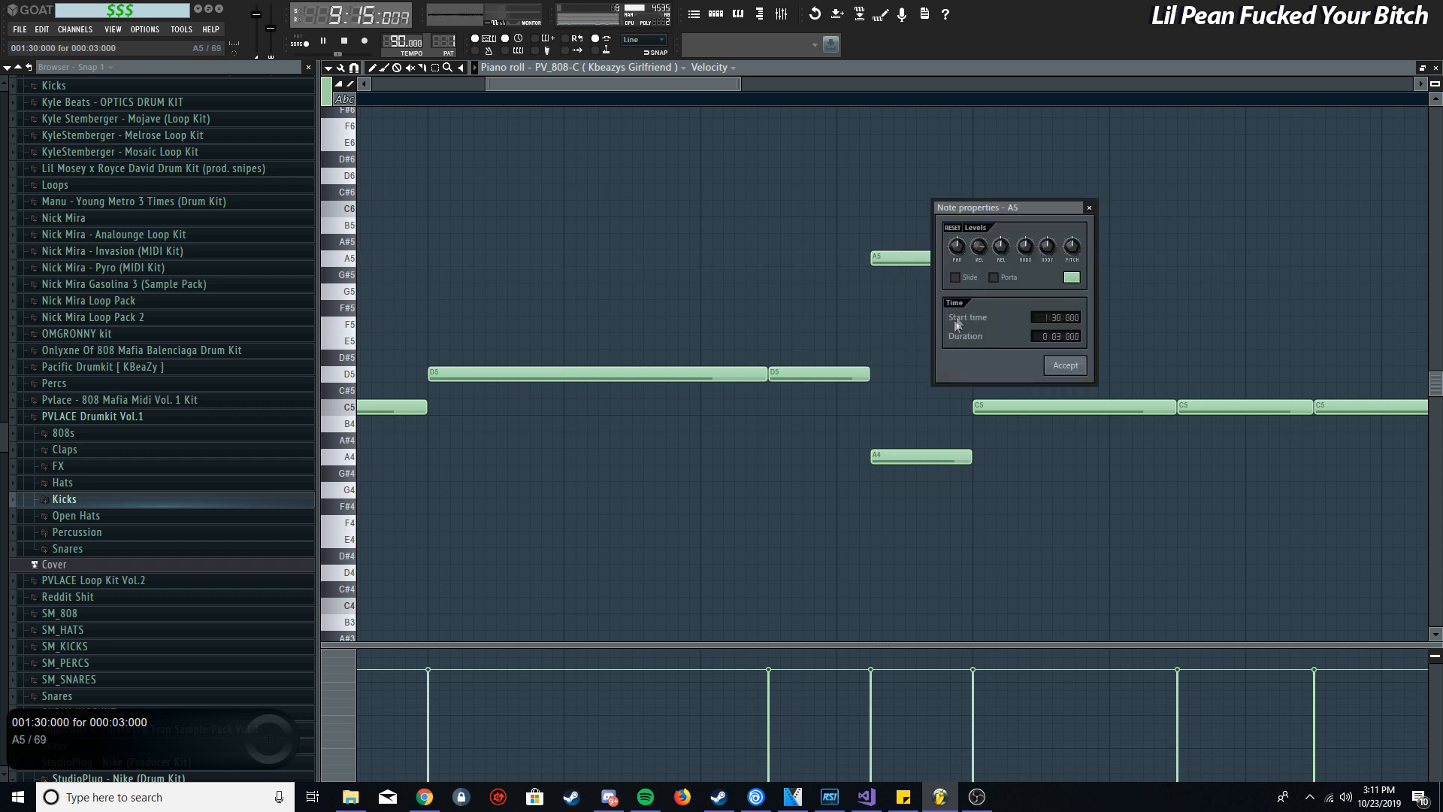
click(1067, 366)
click(709, 103)
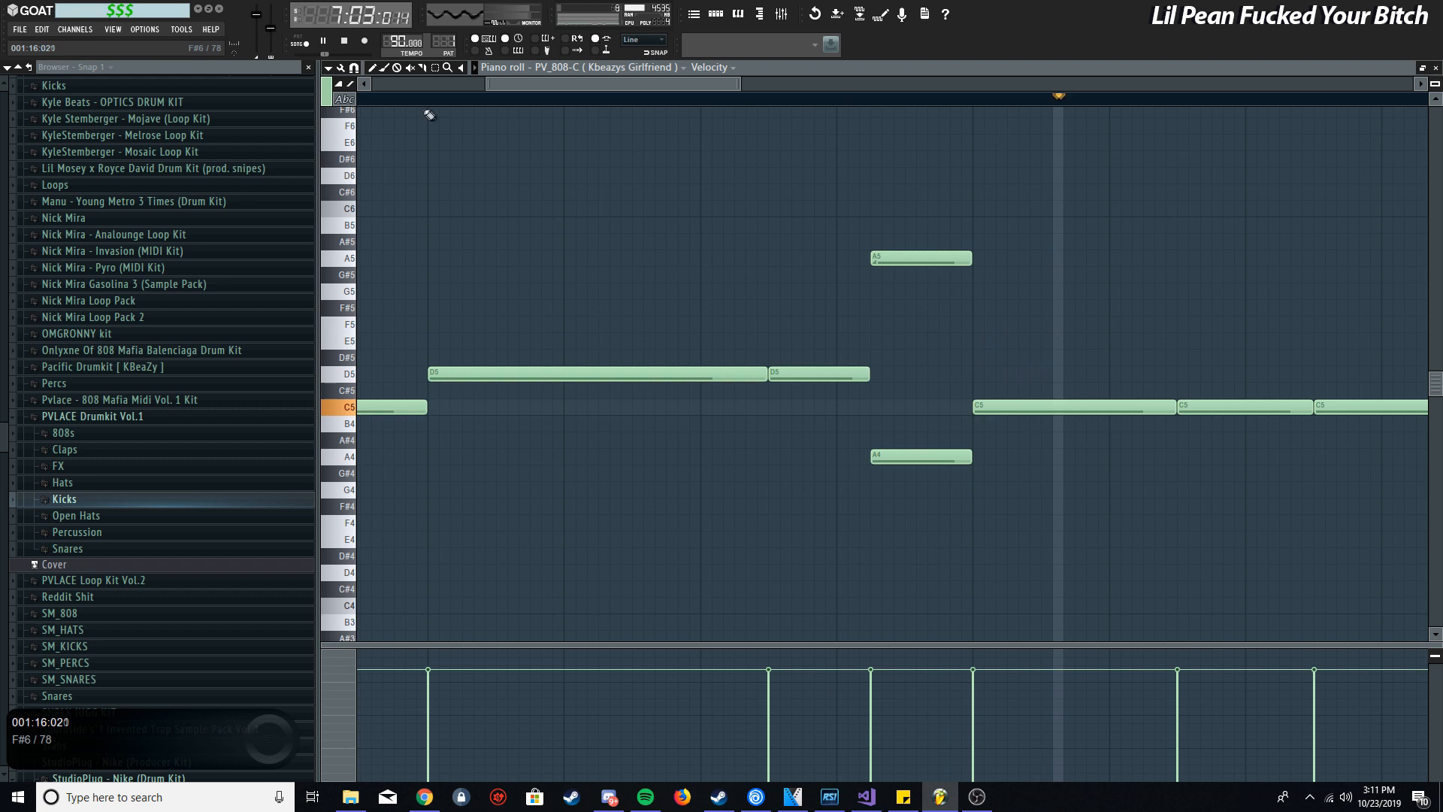
drag(969, 259, 902, 259)
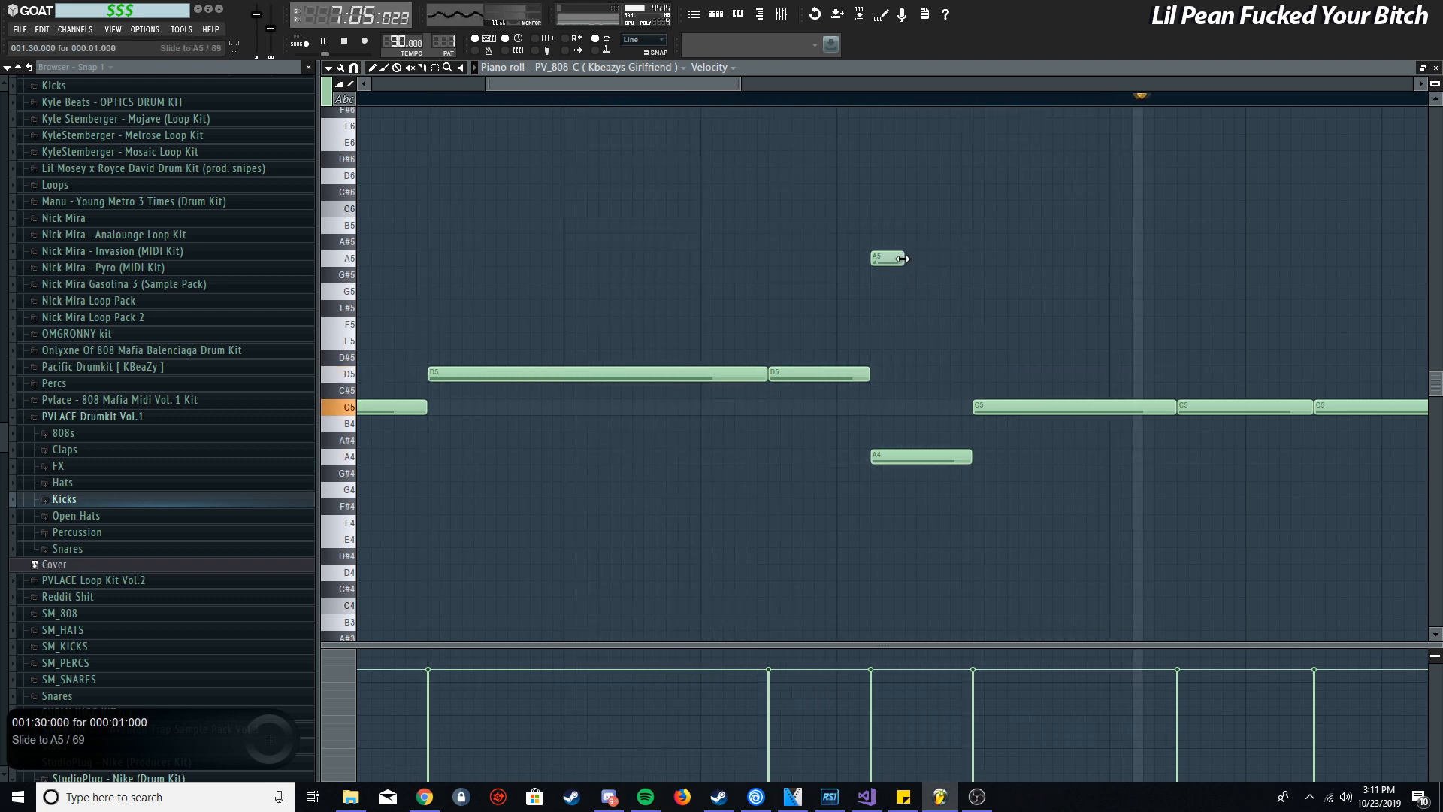
scroll(907, 351, down, 5)
key(ctrl+s)
key(Escape)
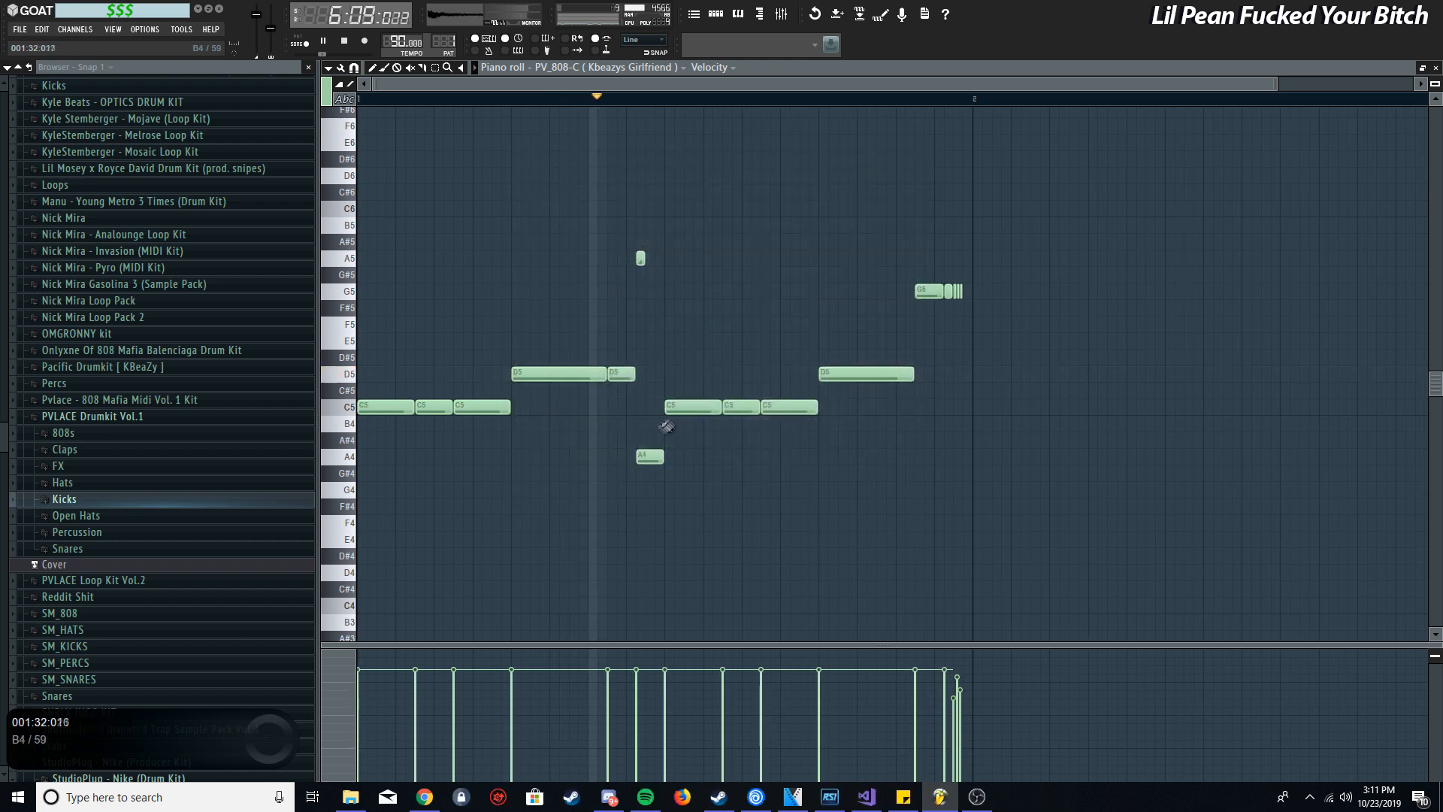
Lower the A5 slide note and the A4 note together to G5 and G4
scroll(630, 423, up, 5)
scroll(634, 386, up, 3)
scroll(712, 341, down, 6)
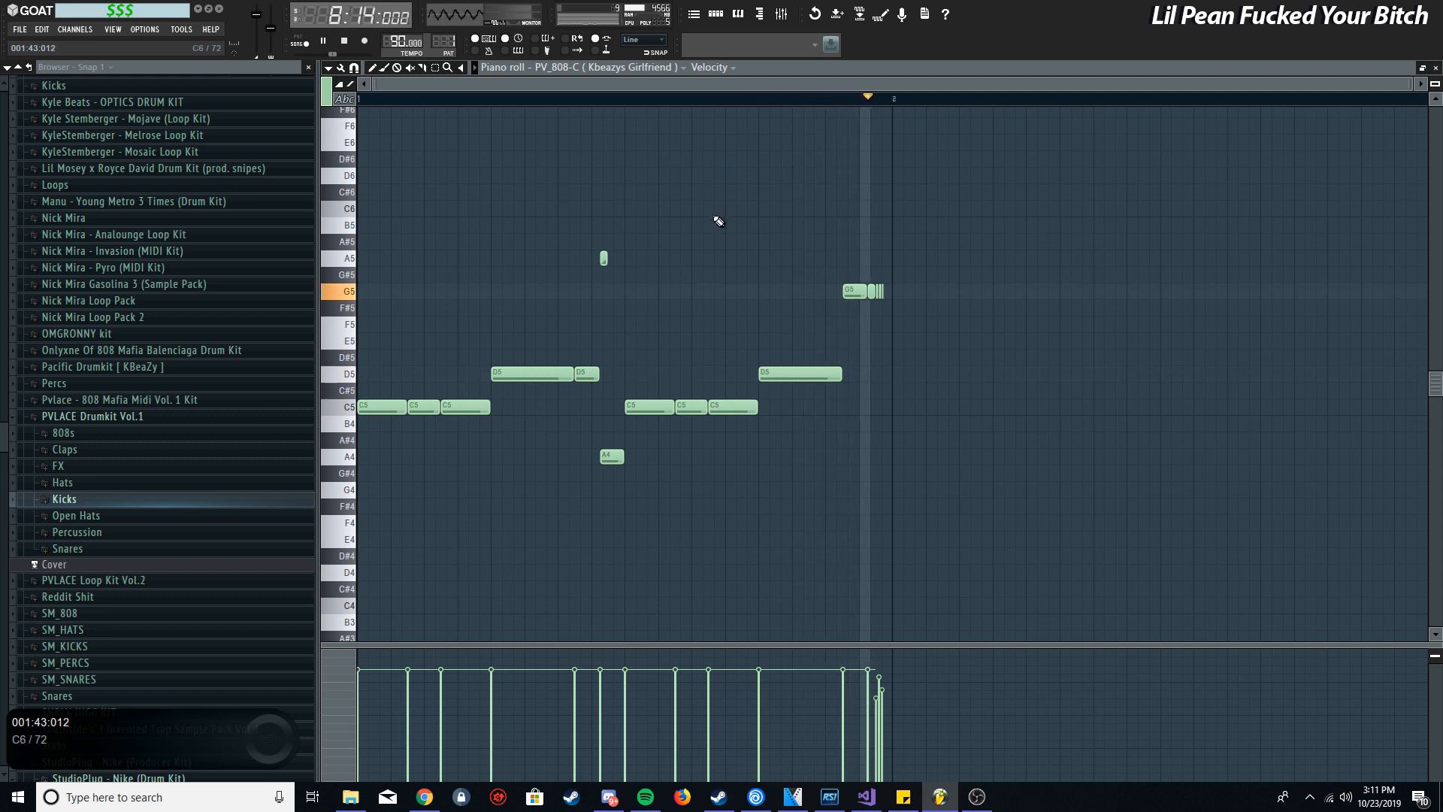
scroll(705, 229, up, 3)
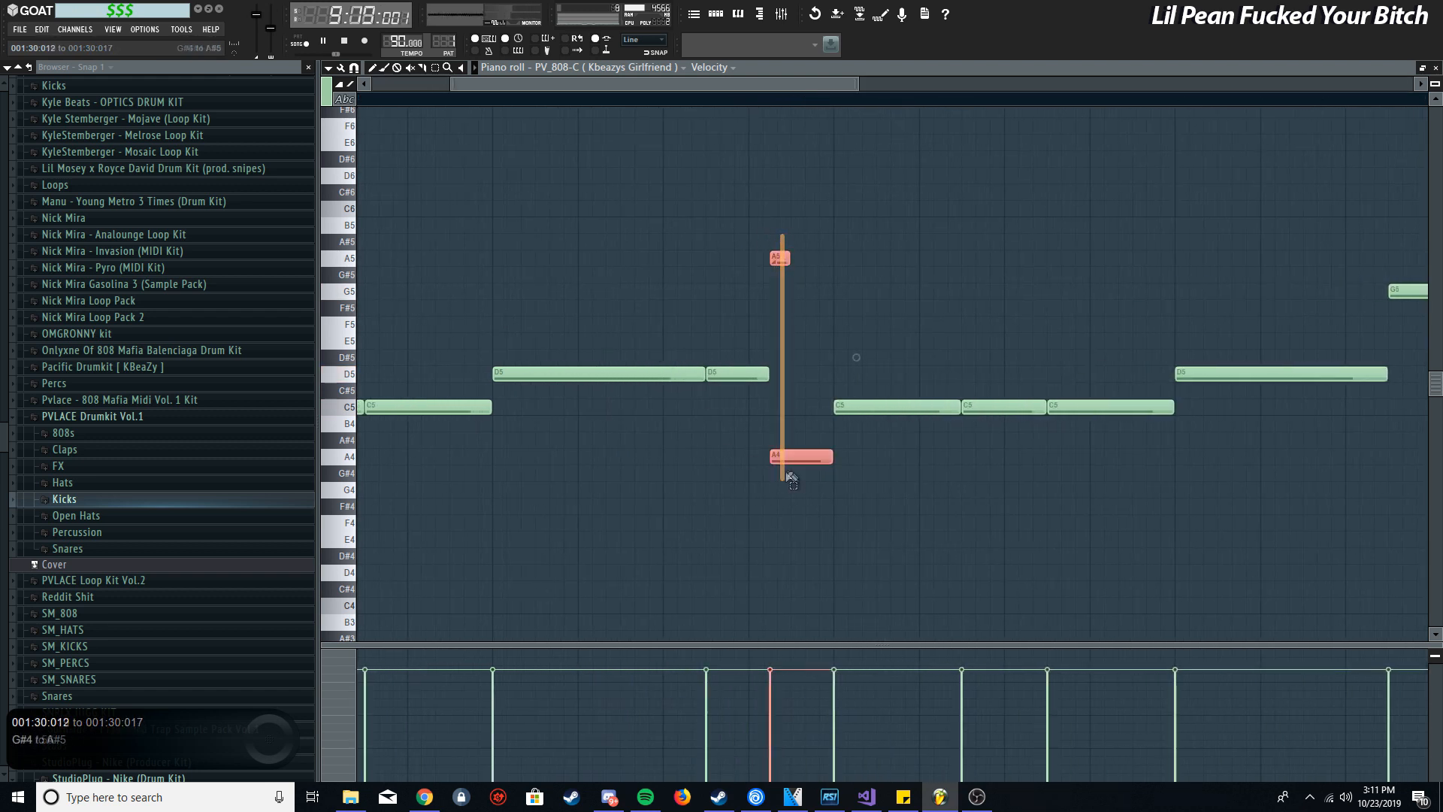
key(shift+Down)
key(shift+Down)
key(shift+Down)
key(shift+Up)
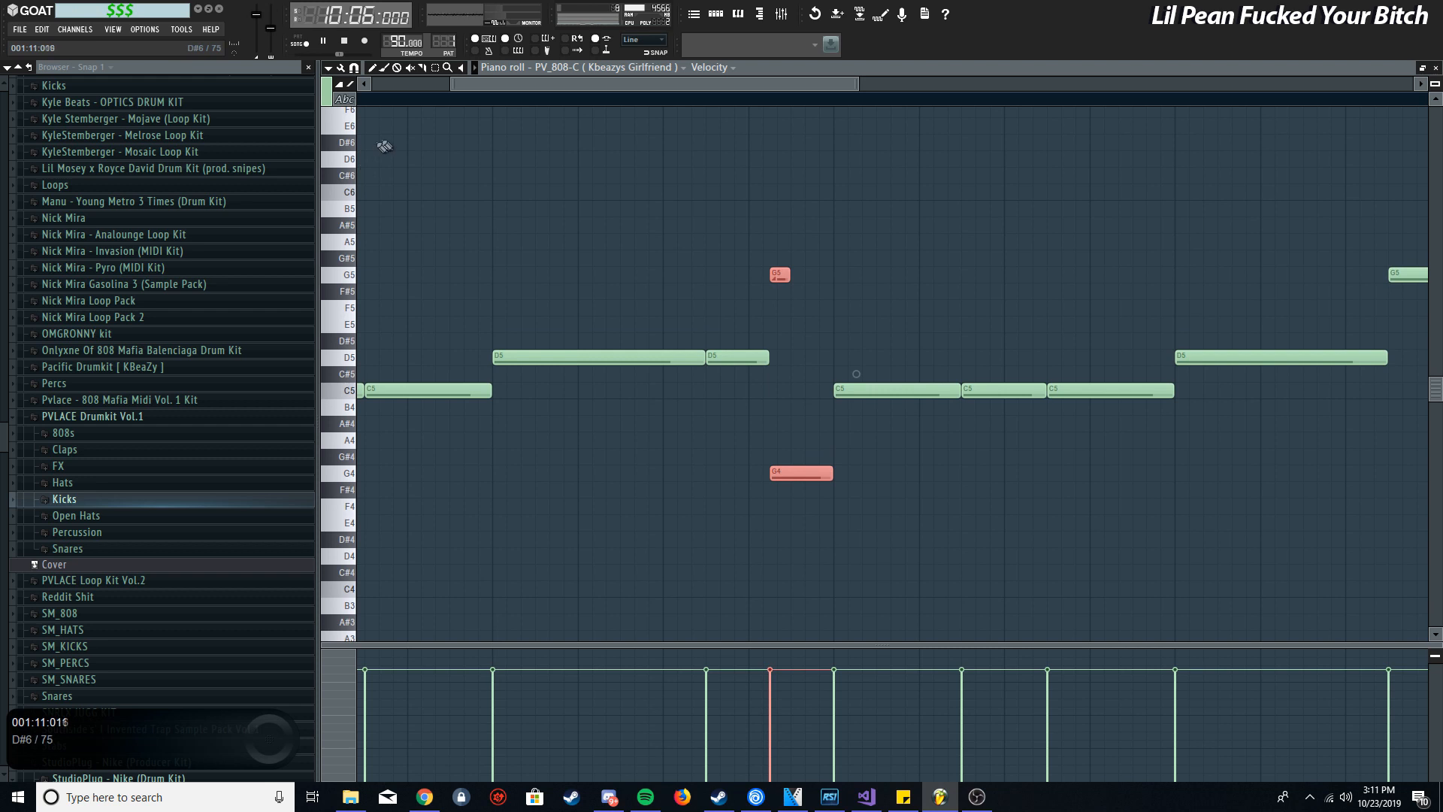
click(674, 511)
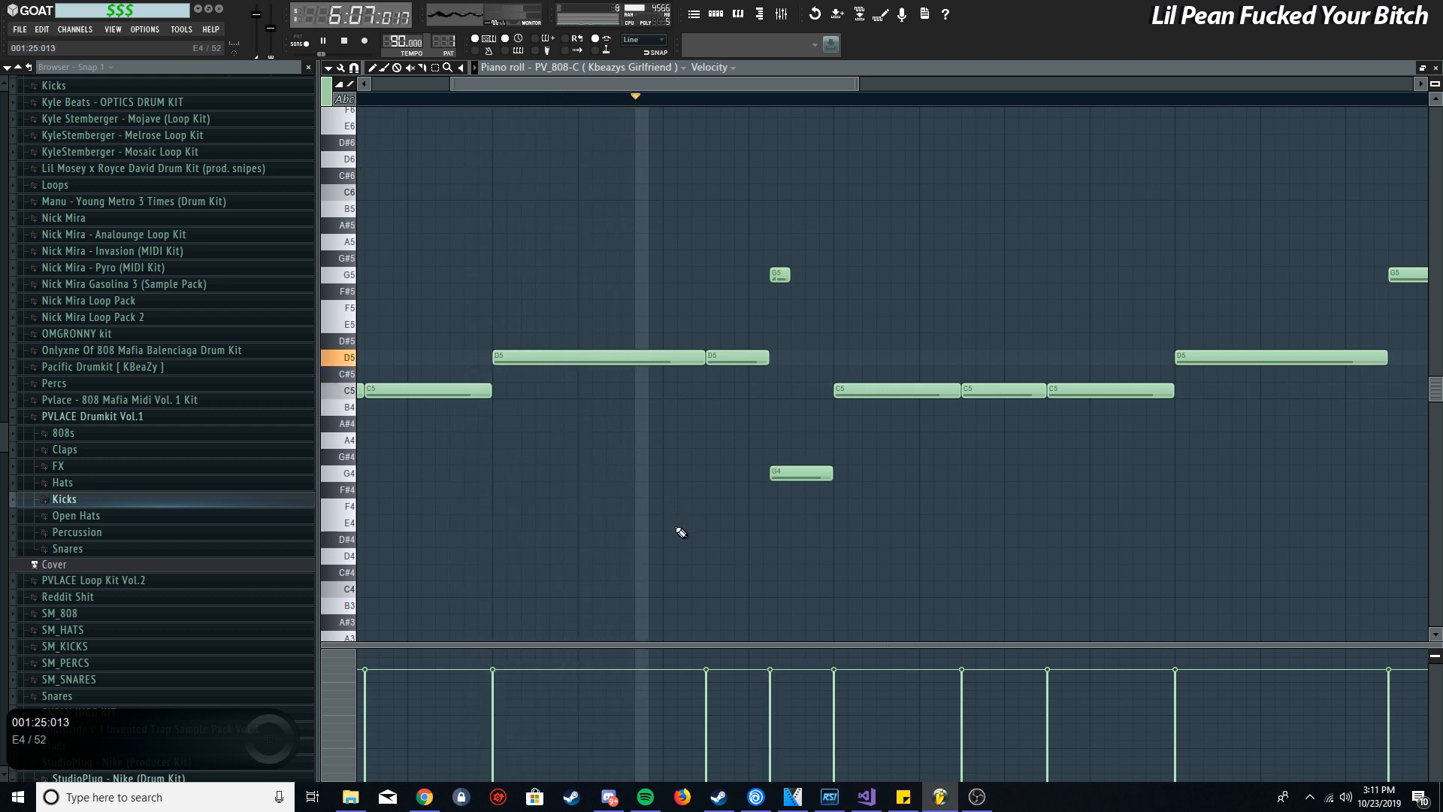
scroll(680, 532, down, 4)
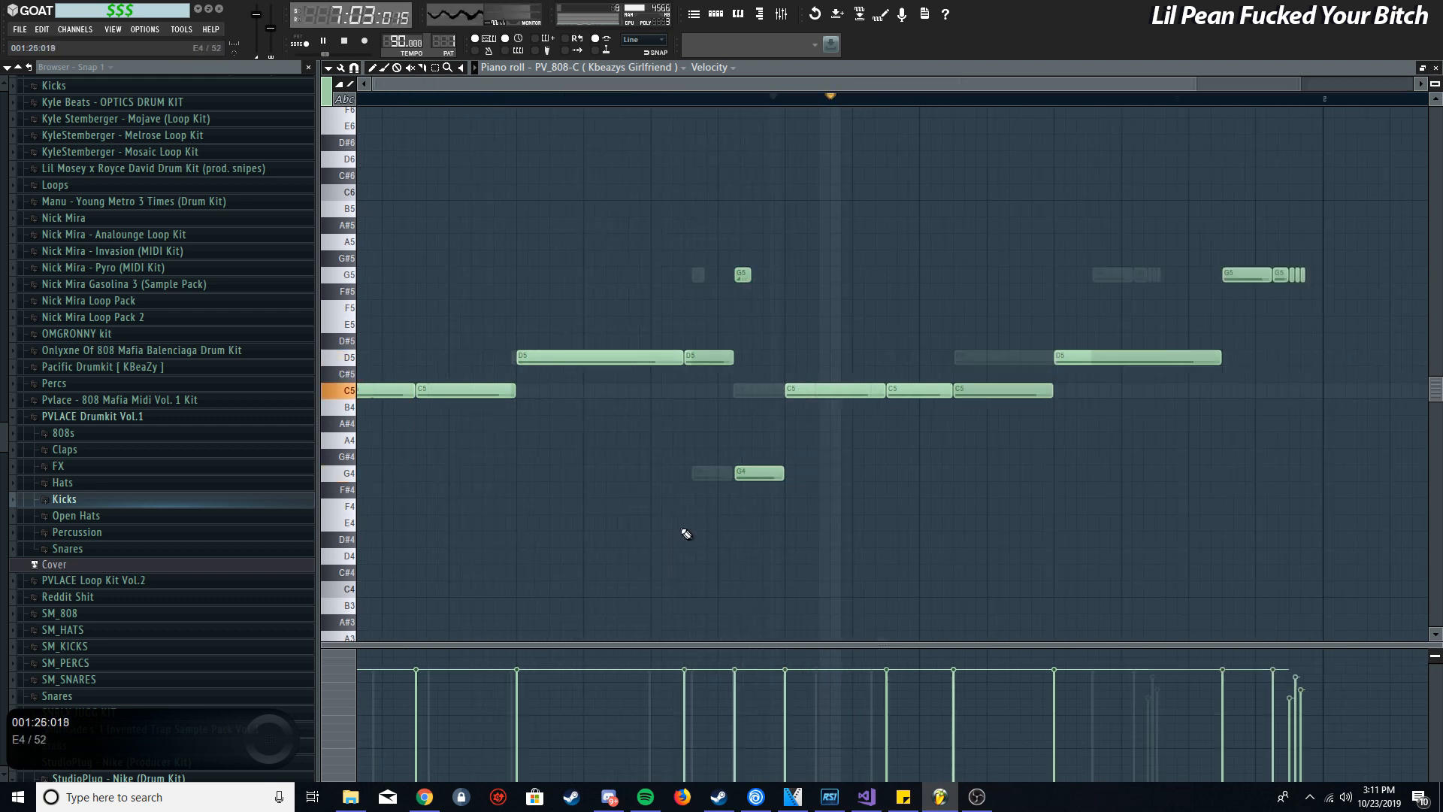
Return to the playlist and split Pattern 1 into a separate clip for each channel
click(695, 14)
click(715, 14)
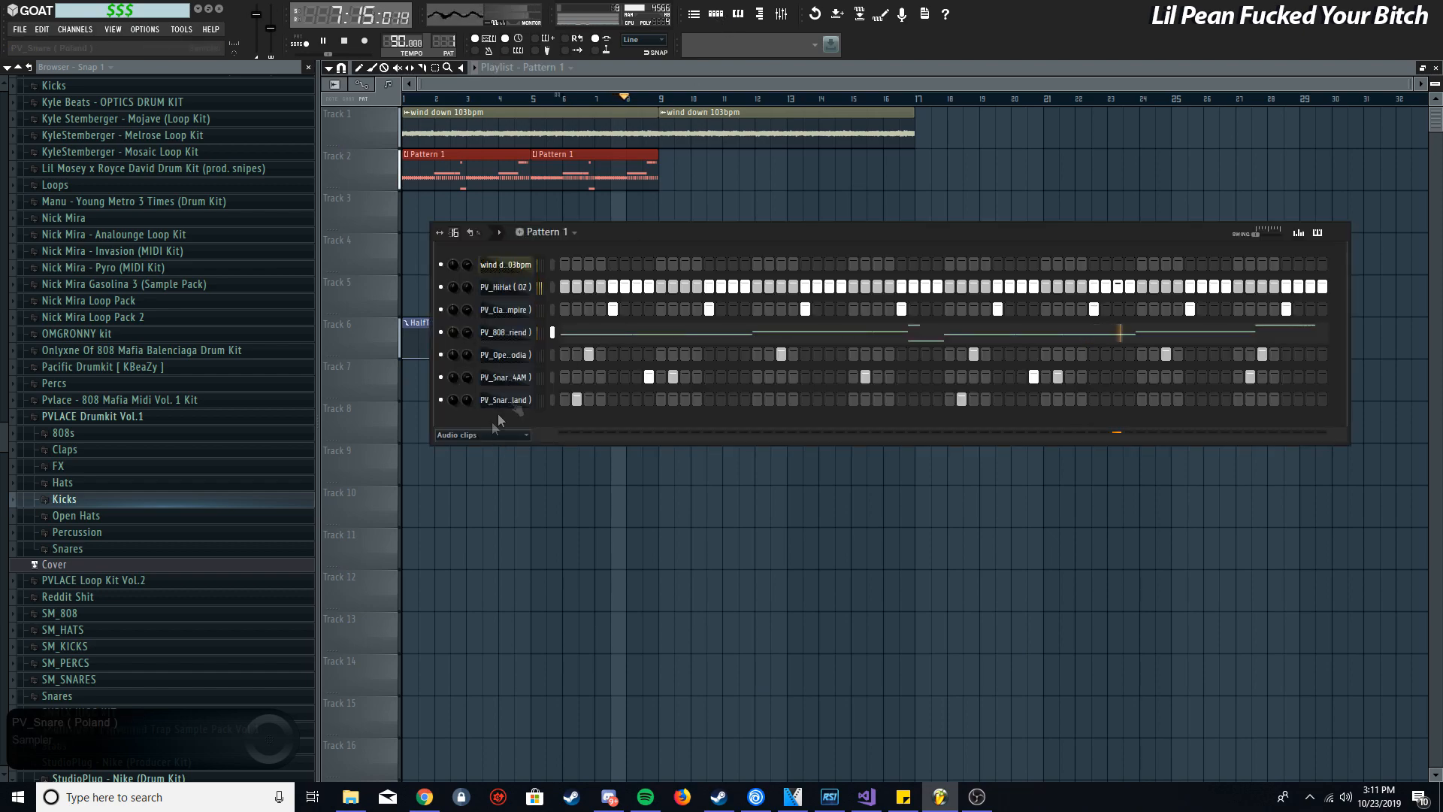
click(700, 176)
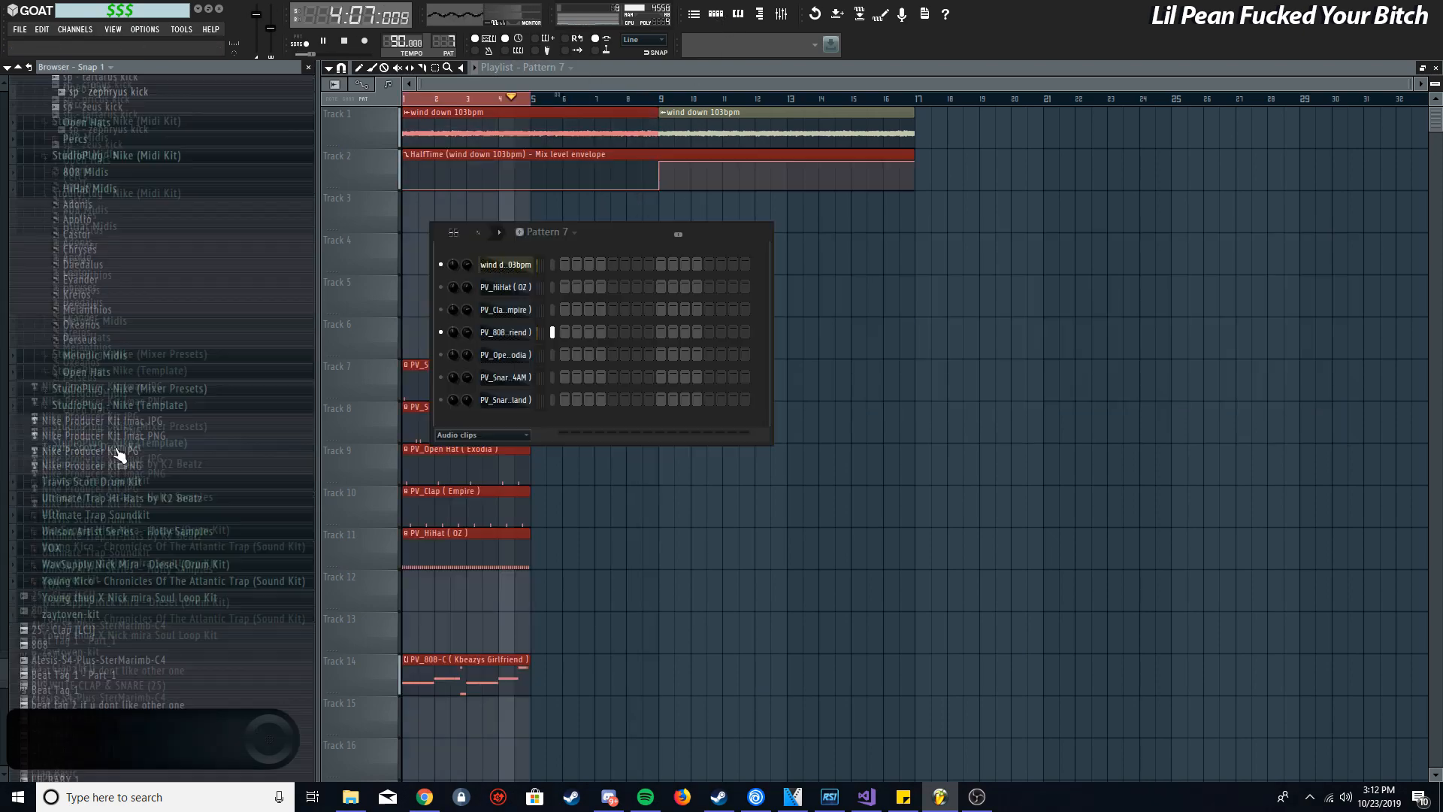
Find the Rack Kick1 sample and add it as a new channel below PV_Snare (Poland)
scroll(116, 462, down, 5)
scroll(120, 481, down, 6)
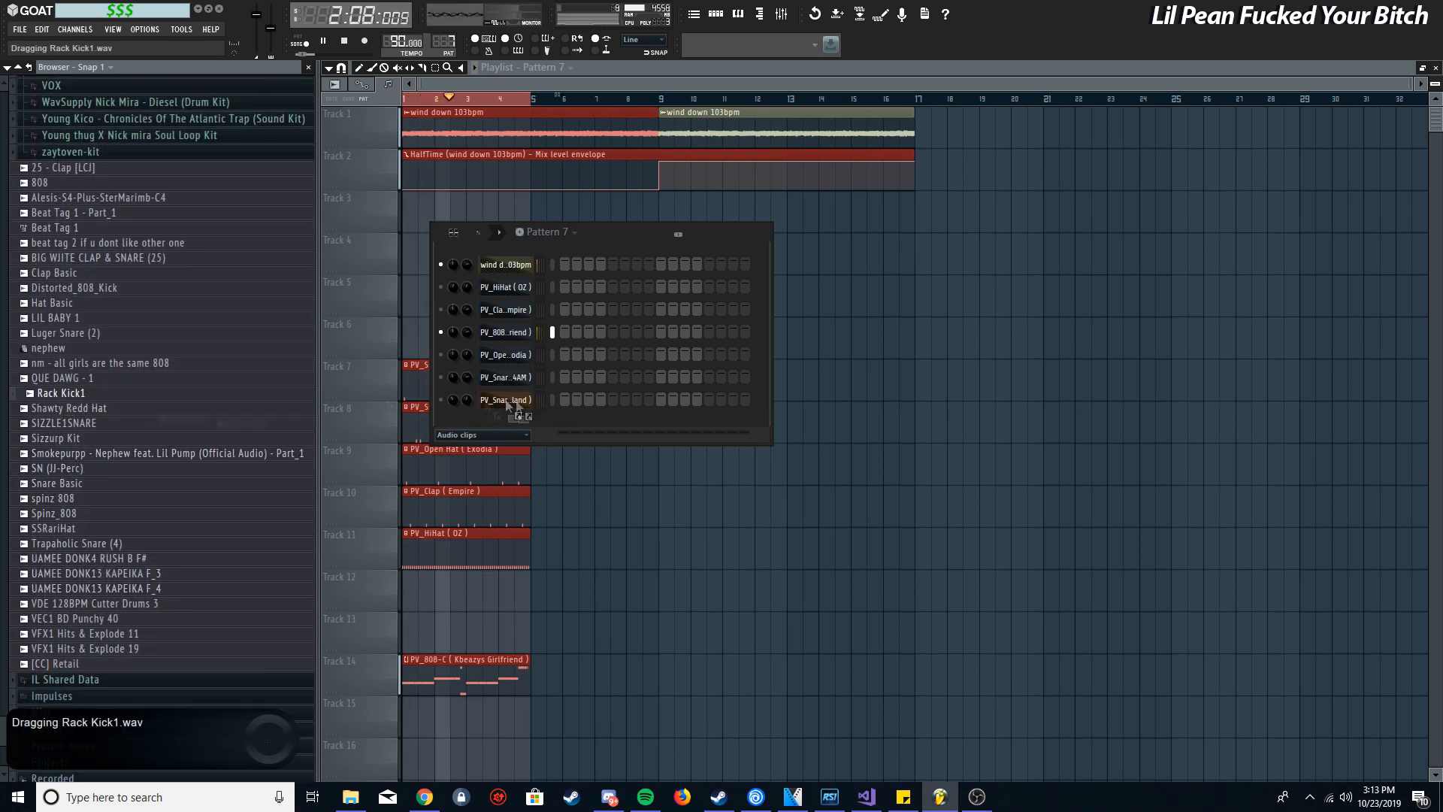
drag(508, 406, 503, 423)
Paste the 808 melody into Rack Kick1's piano roll and bring all of its notes to C5
right_click(521, 427)
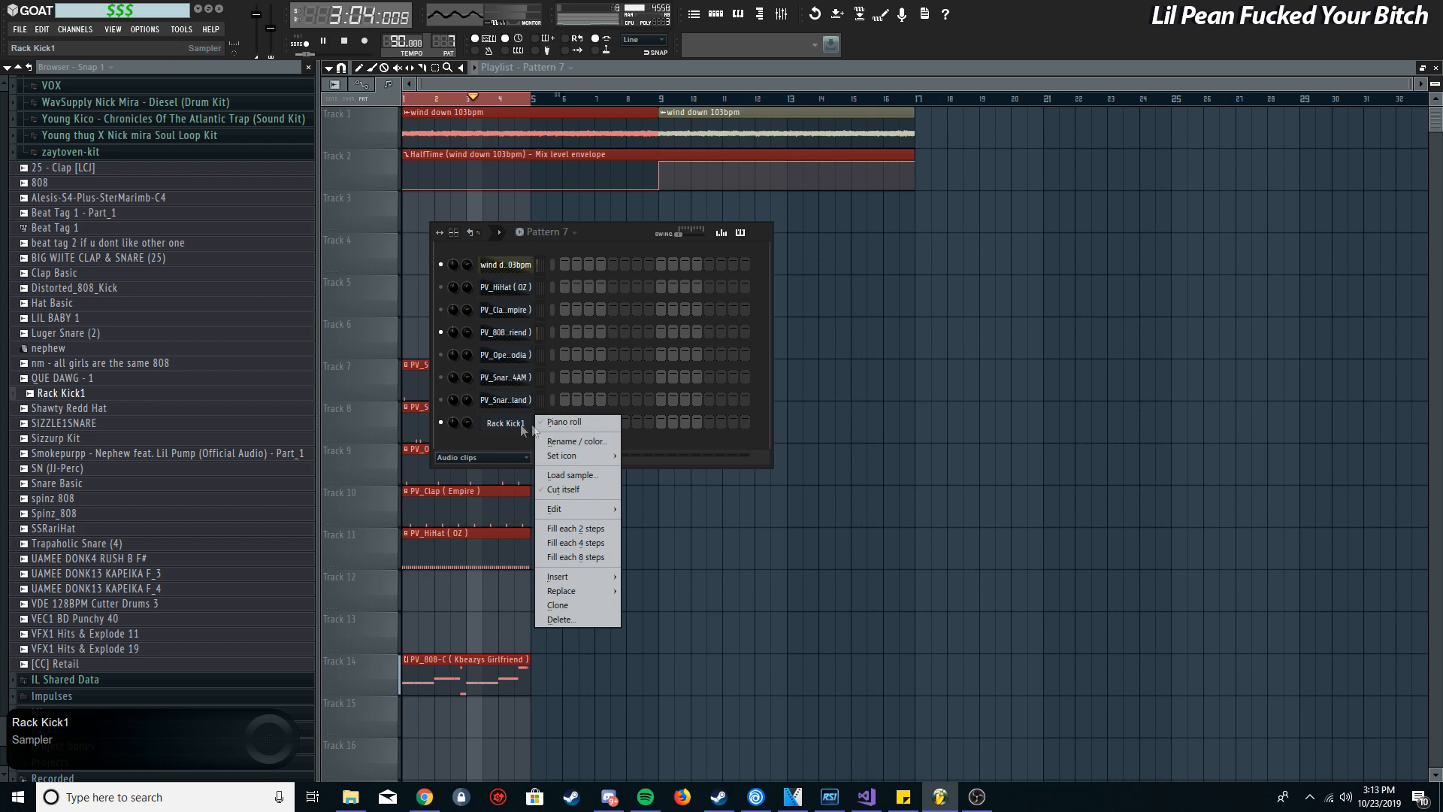
click(567, 424)
key(ctrl+v)
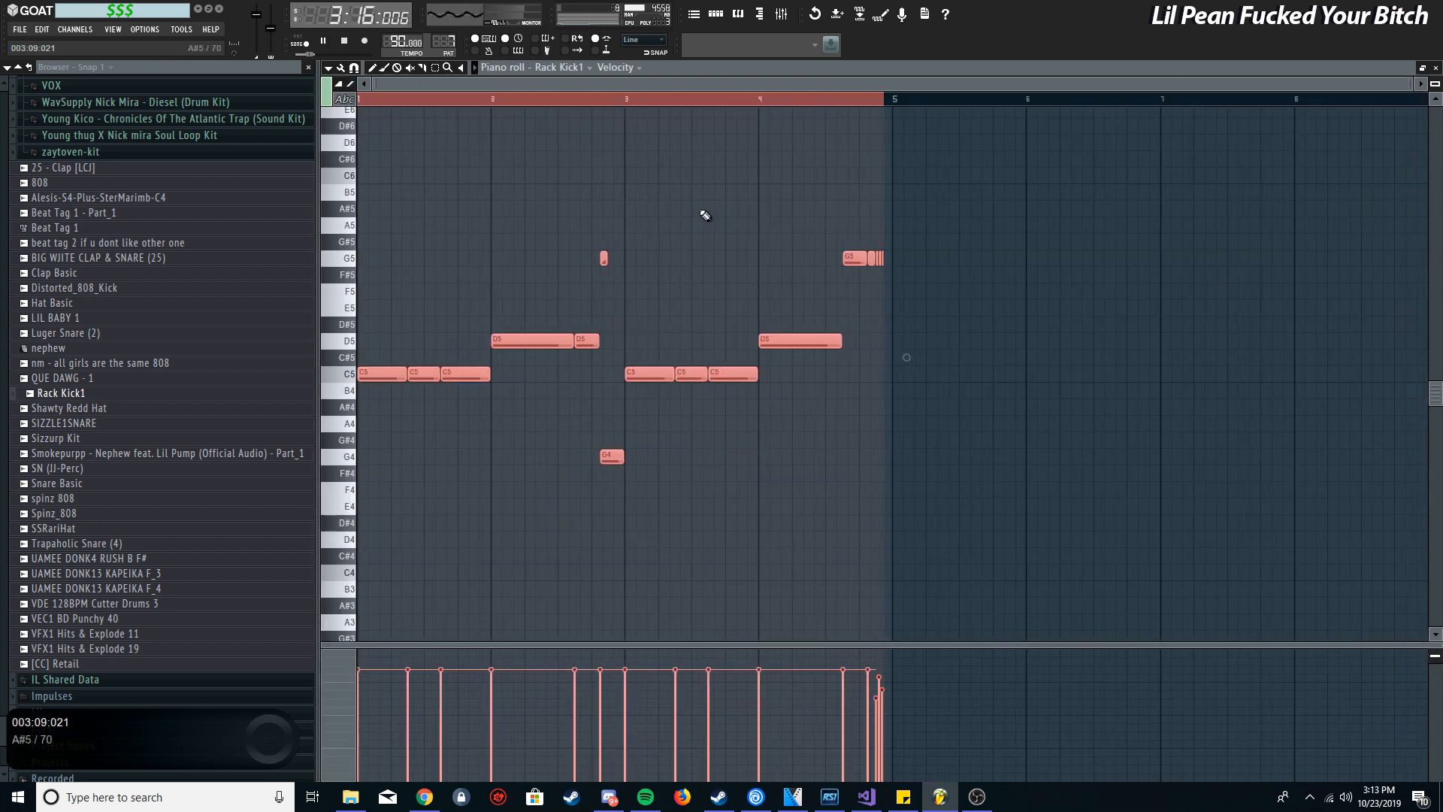
key(alt+k)
click(825, 480)
right_click(801, 105)
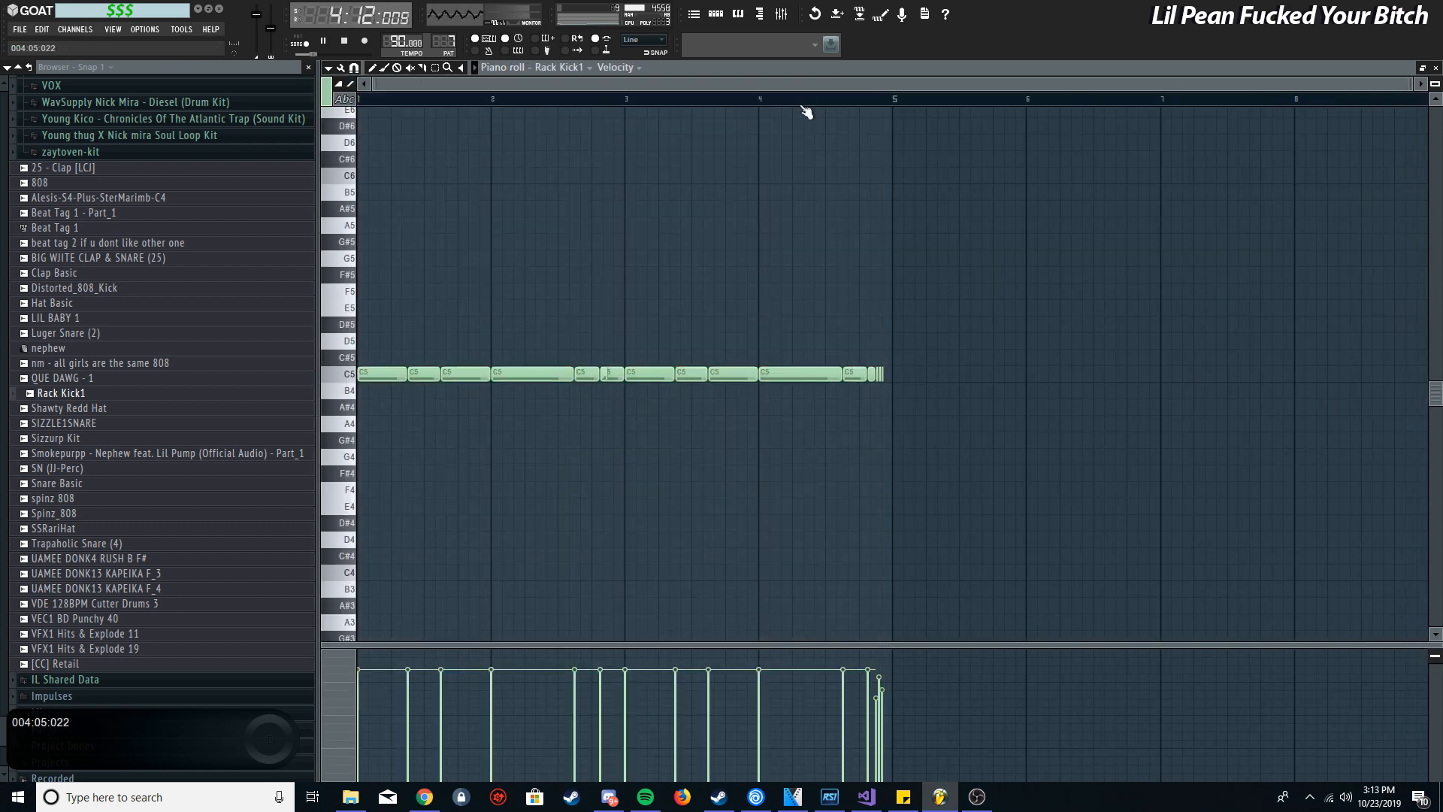
Return to the playlist and place the Pattern 7 kick clip at bar 1 of Track 13
click(717, 14)
click(694, 14)
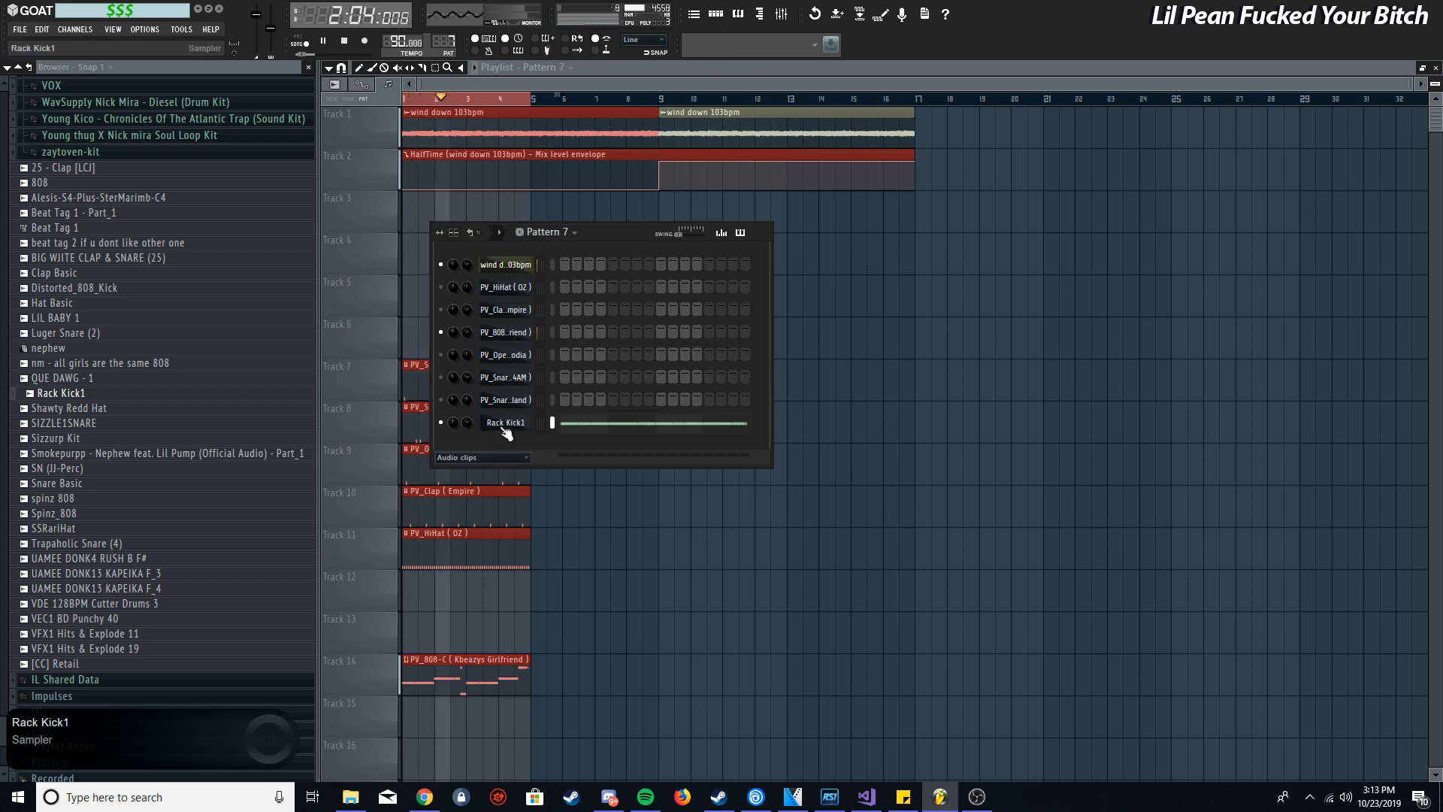
click(573, 580)
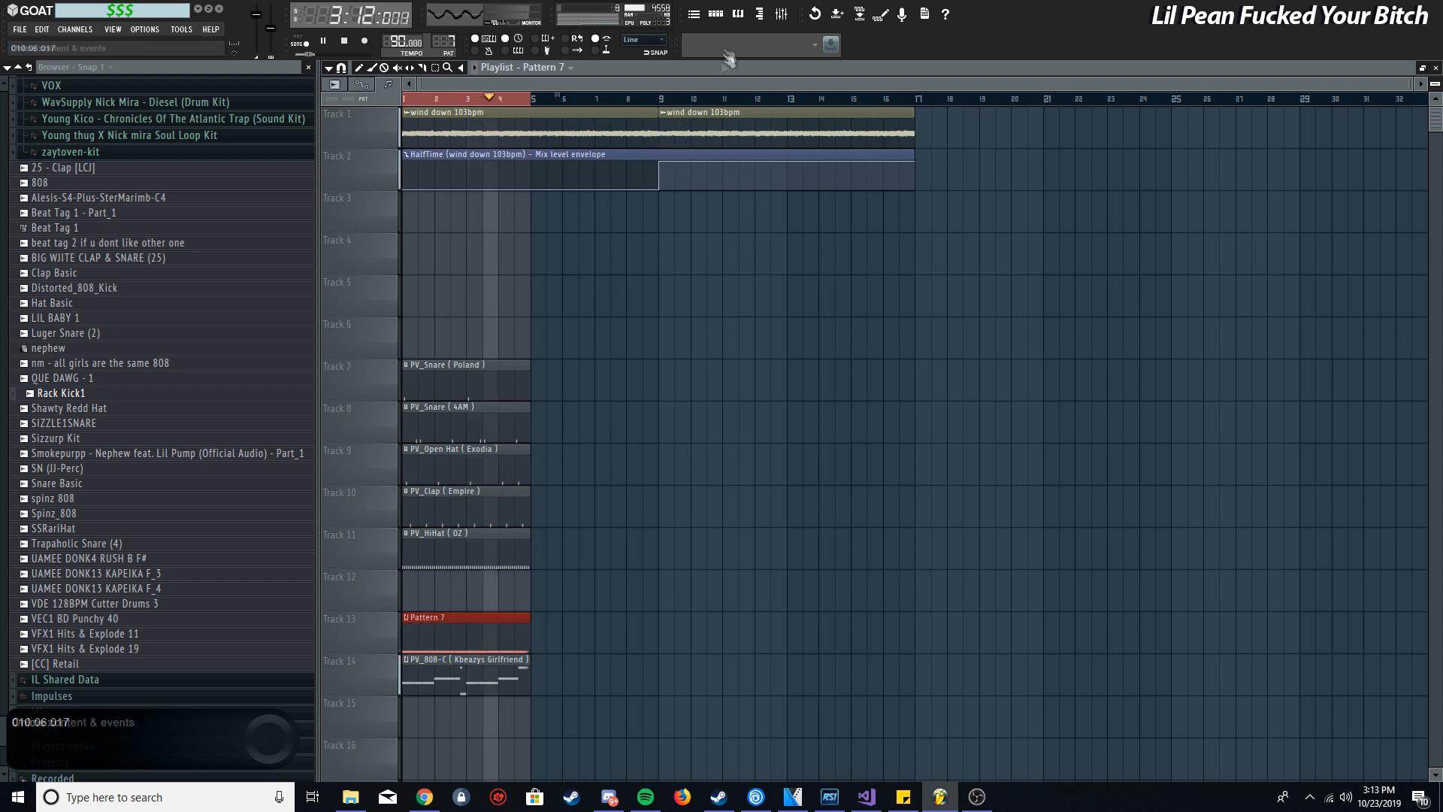
In Rack Kick1's piano roll, shorten the third note to two steps and add one-step notes at steps 14 and 15 of bar 1
click(720, 16)
right_click(517, 422)
click(555, 423)
right_click(516, 424)
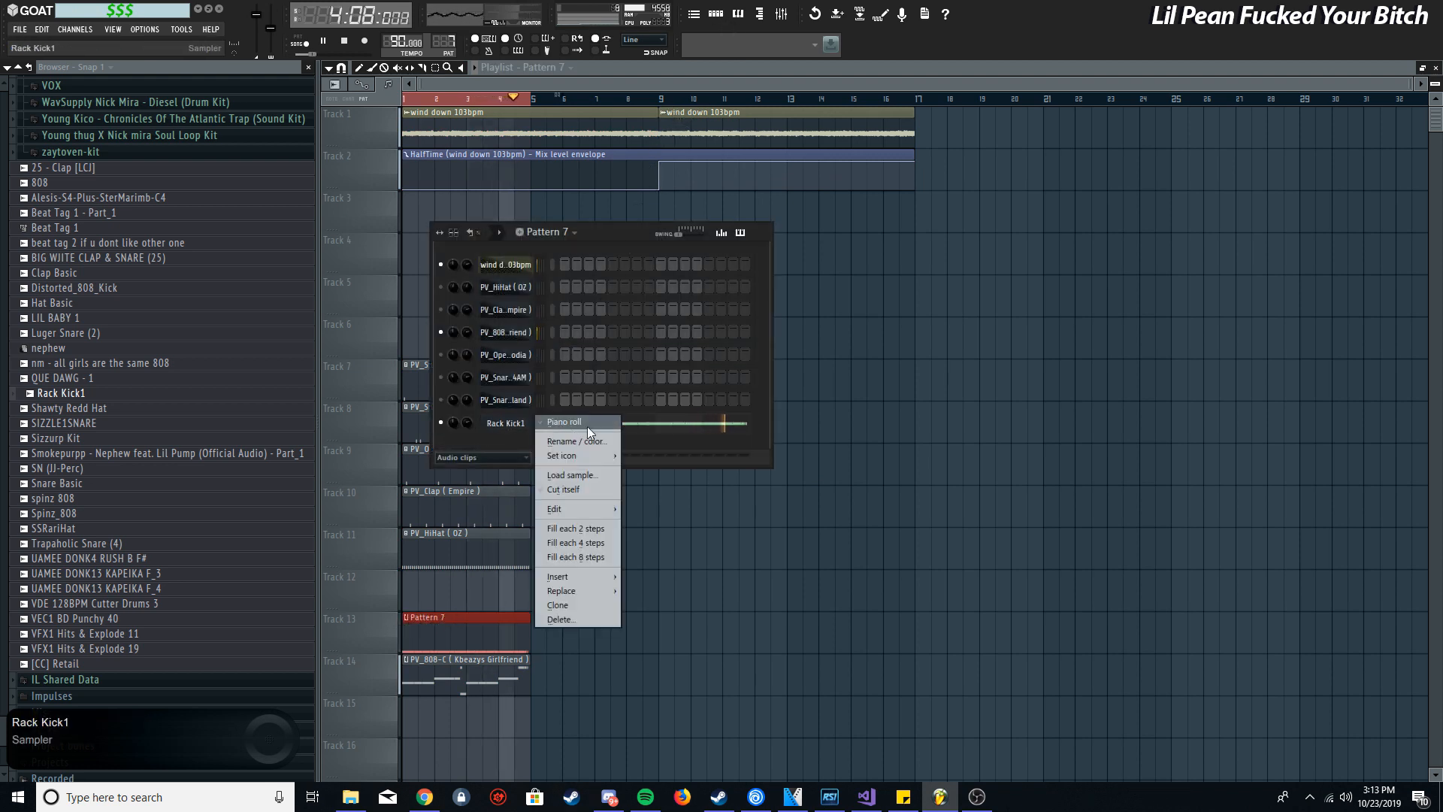
click(586, 427)
scroll(506, 467, up, 5)
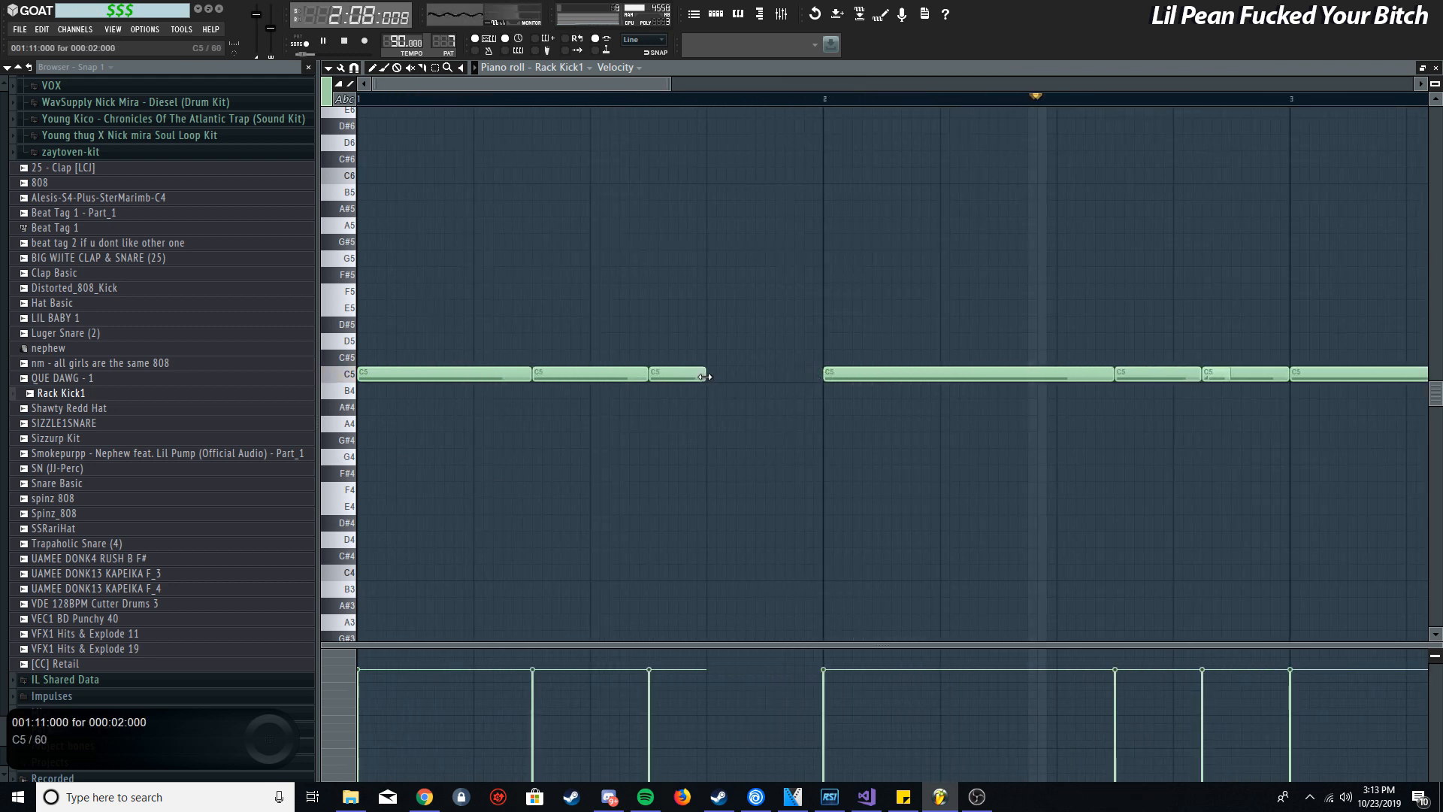
scroll(703, 406, up, 3)
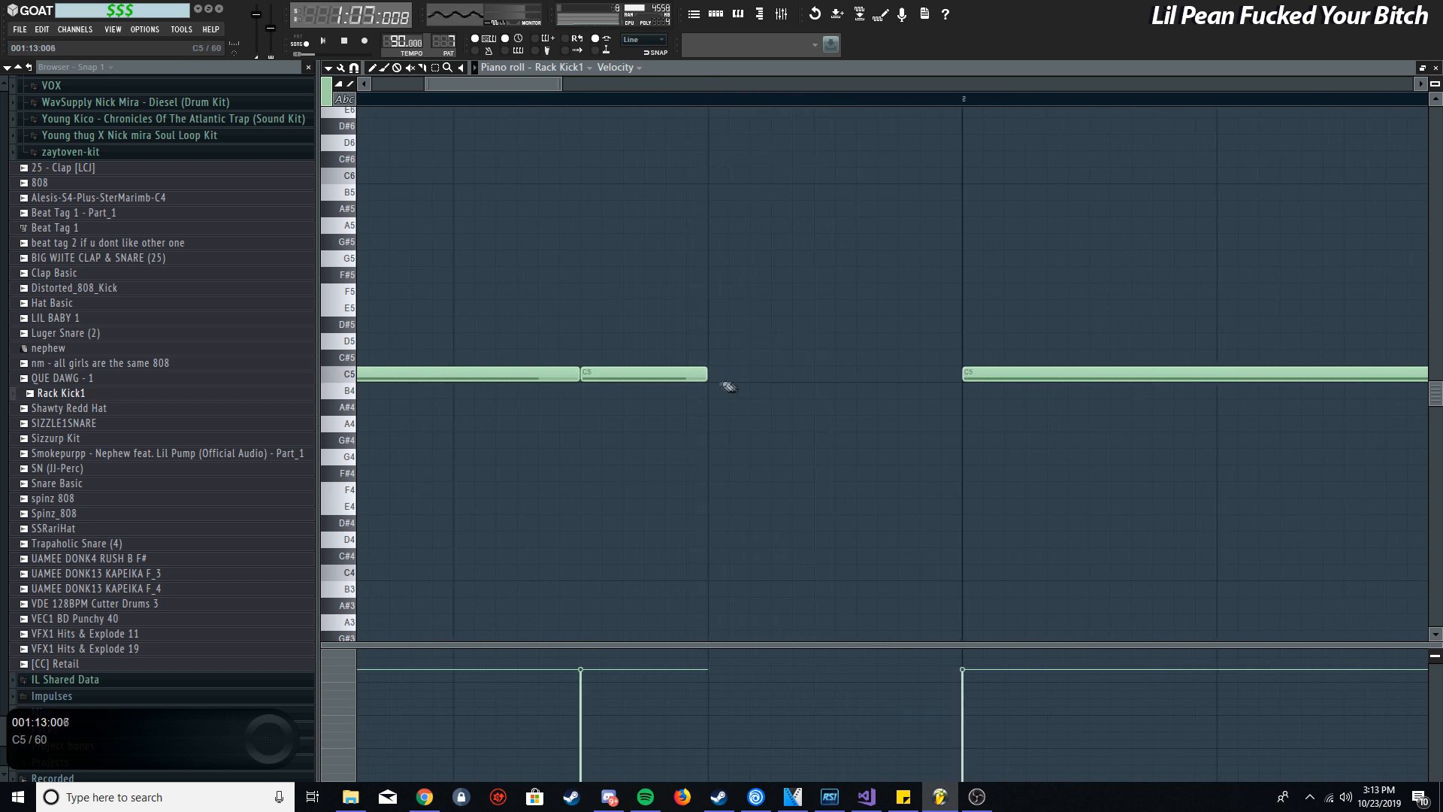
click(717, 375)
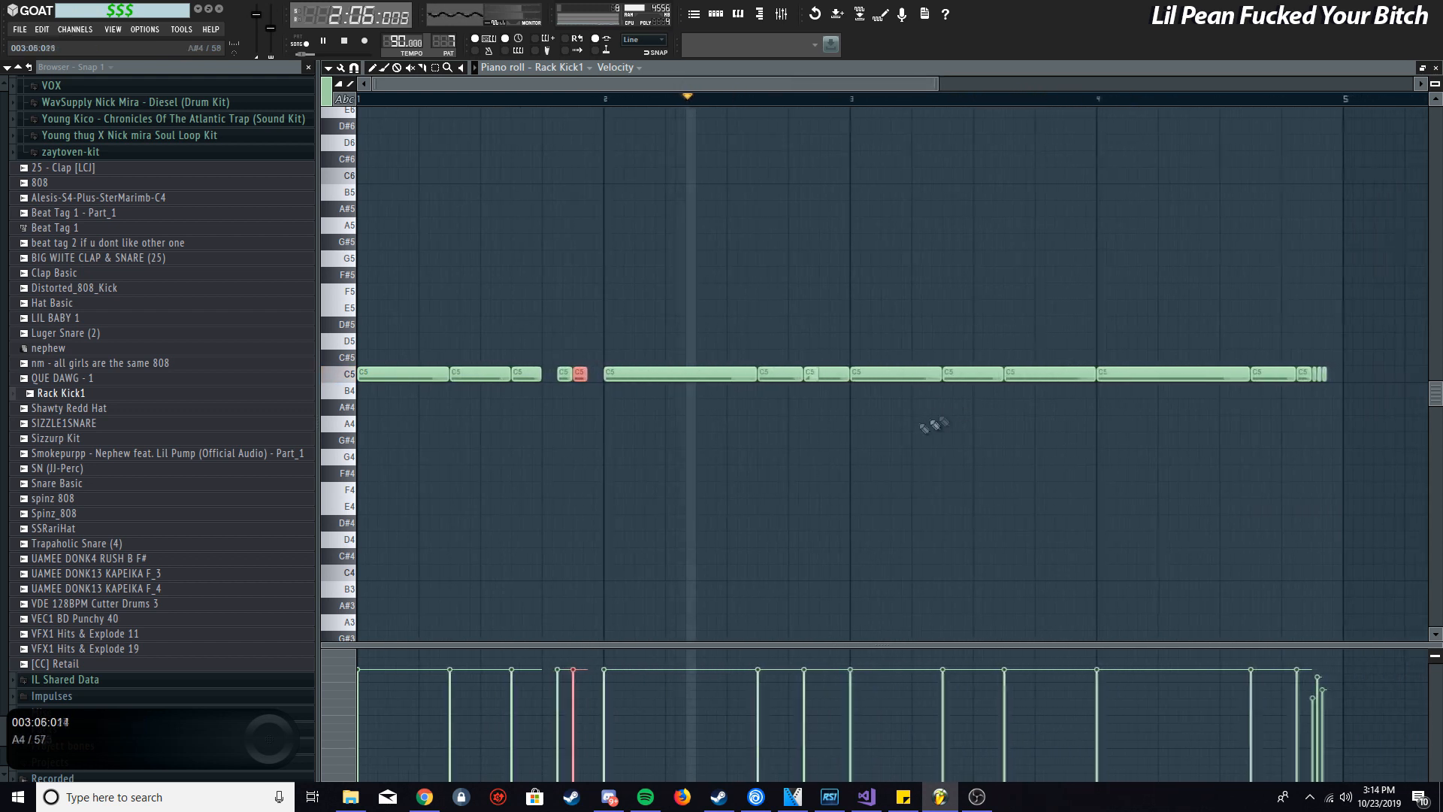
Shorten the second kick note in bar 3, at 003:07, to one step
scroll(816, 444, up, 2)
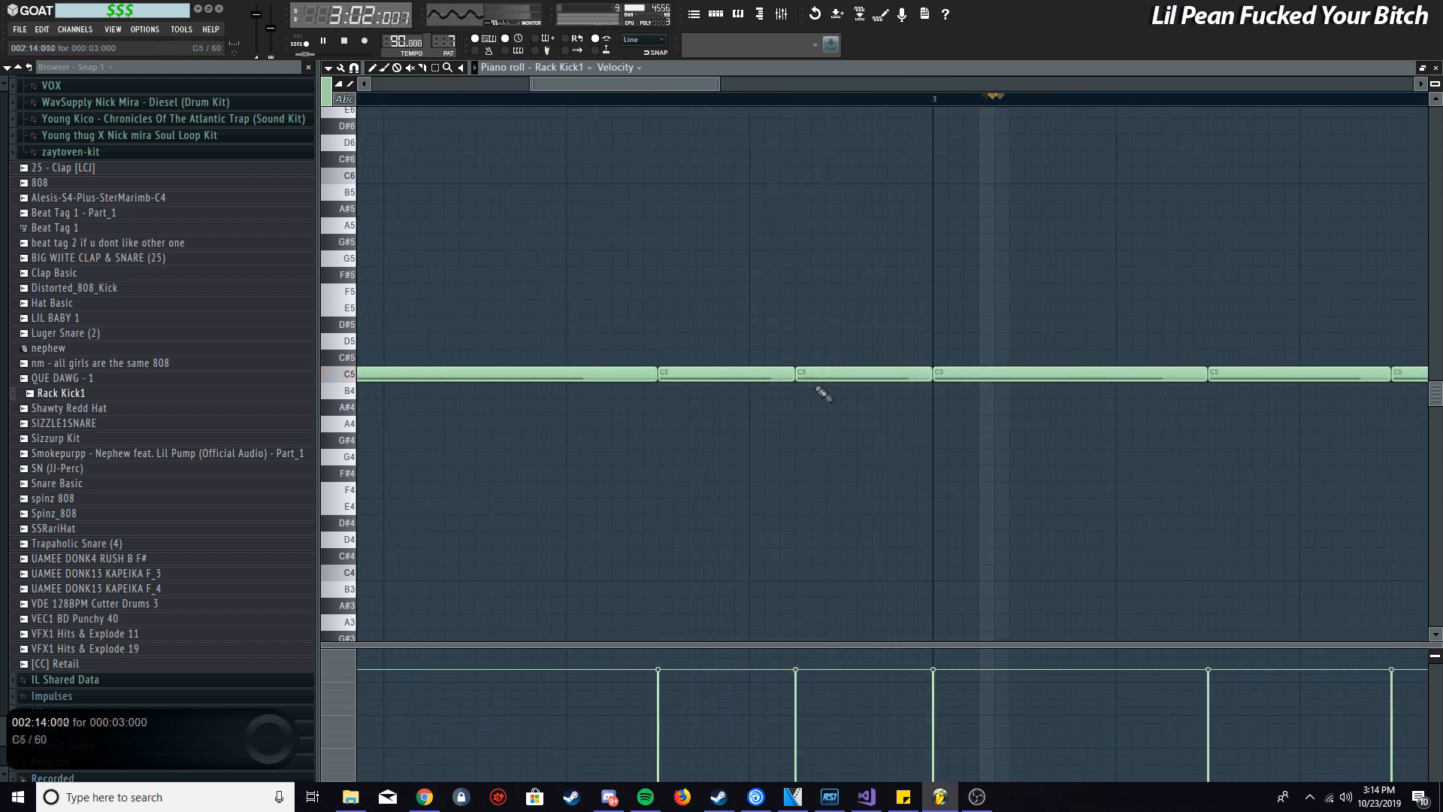
scroll(863, 417, down, 4)
scroll(955, 421, up, 2)
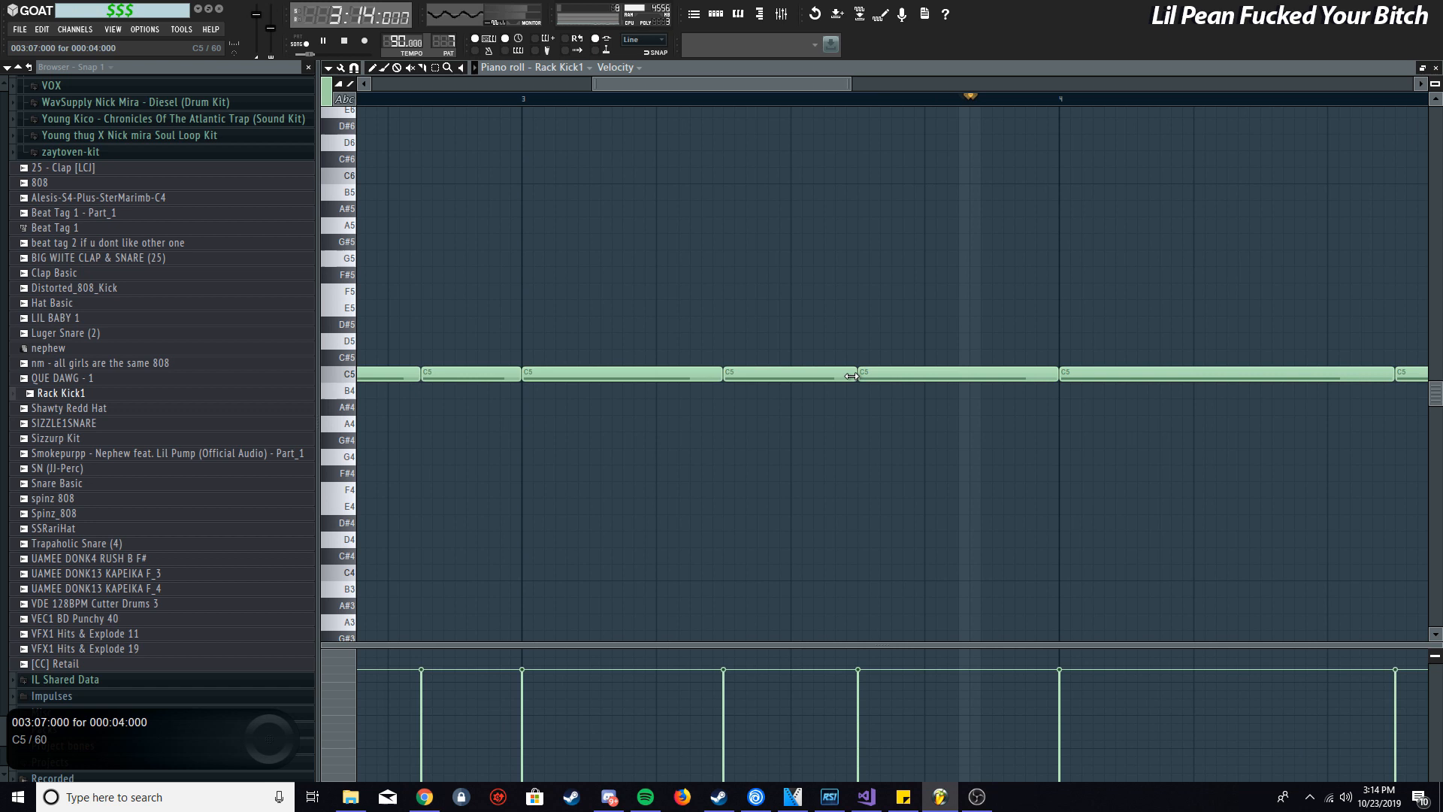
drag(778, 385, 811, 375)
click(578, 99)
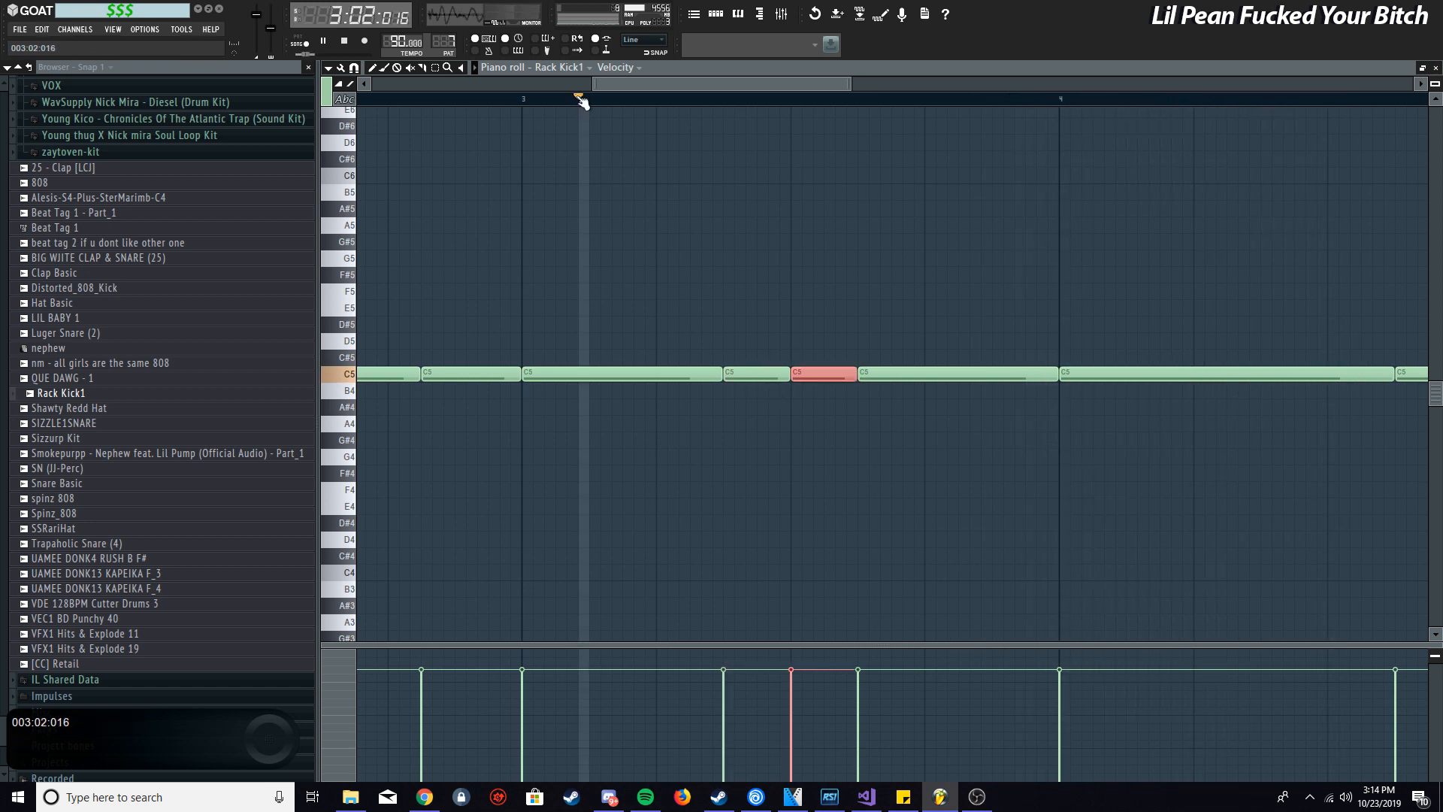
right_click(819, 373)
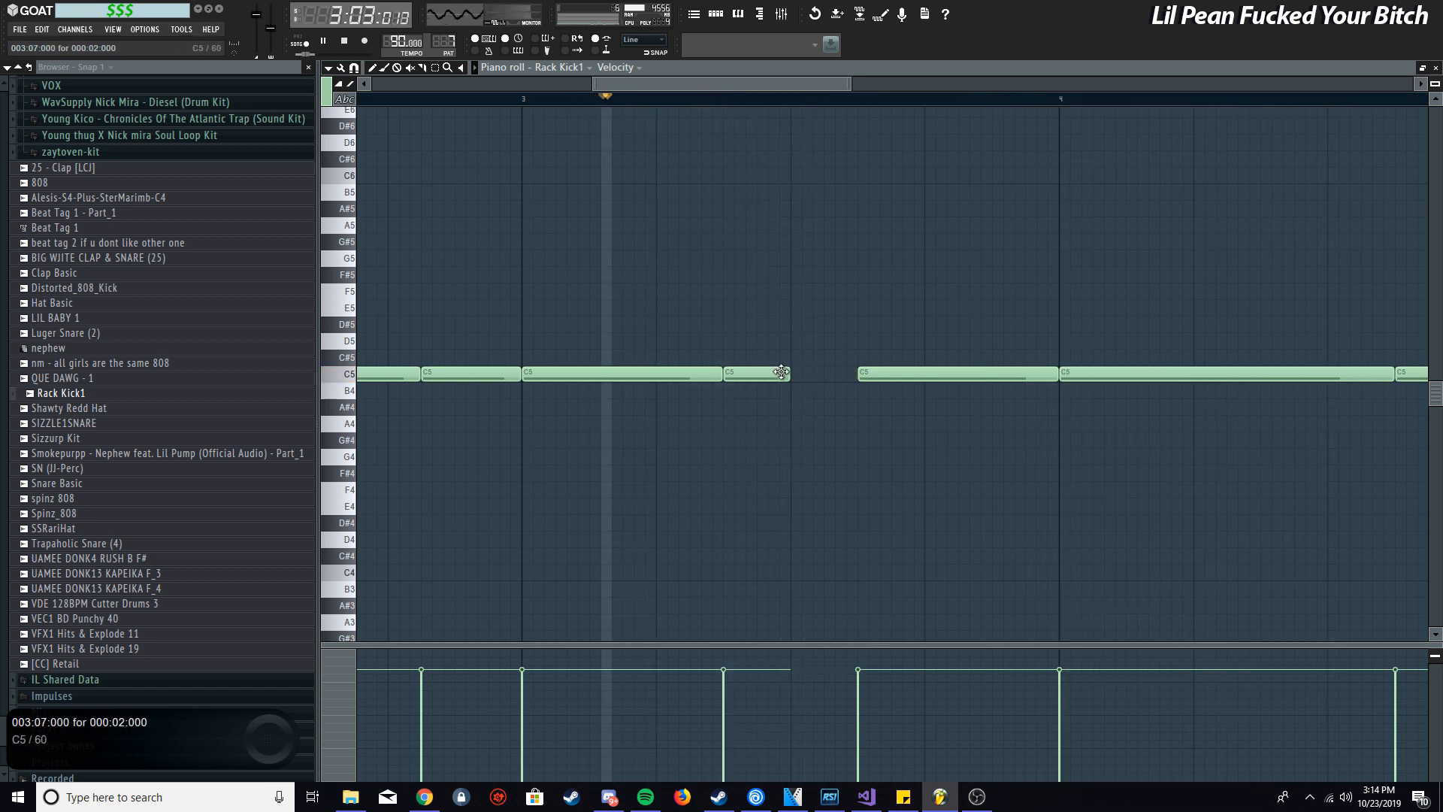
drag(785, 374, 761, 374)
Add a one-step kick note at step 8 of bar 3 and lower the velocity of the note before it
key(space)
key(ctrl+b)
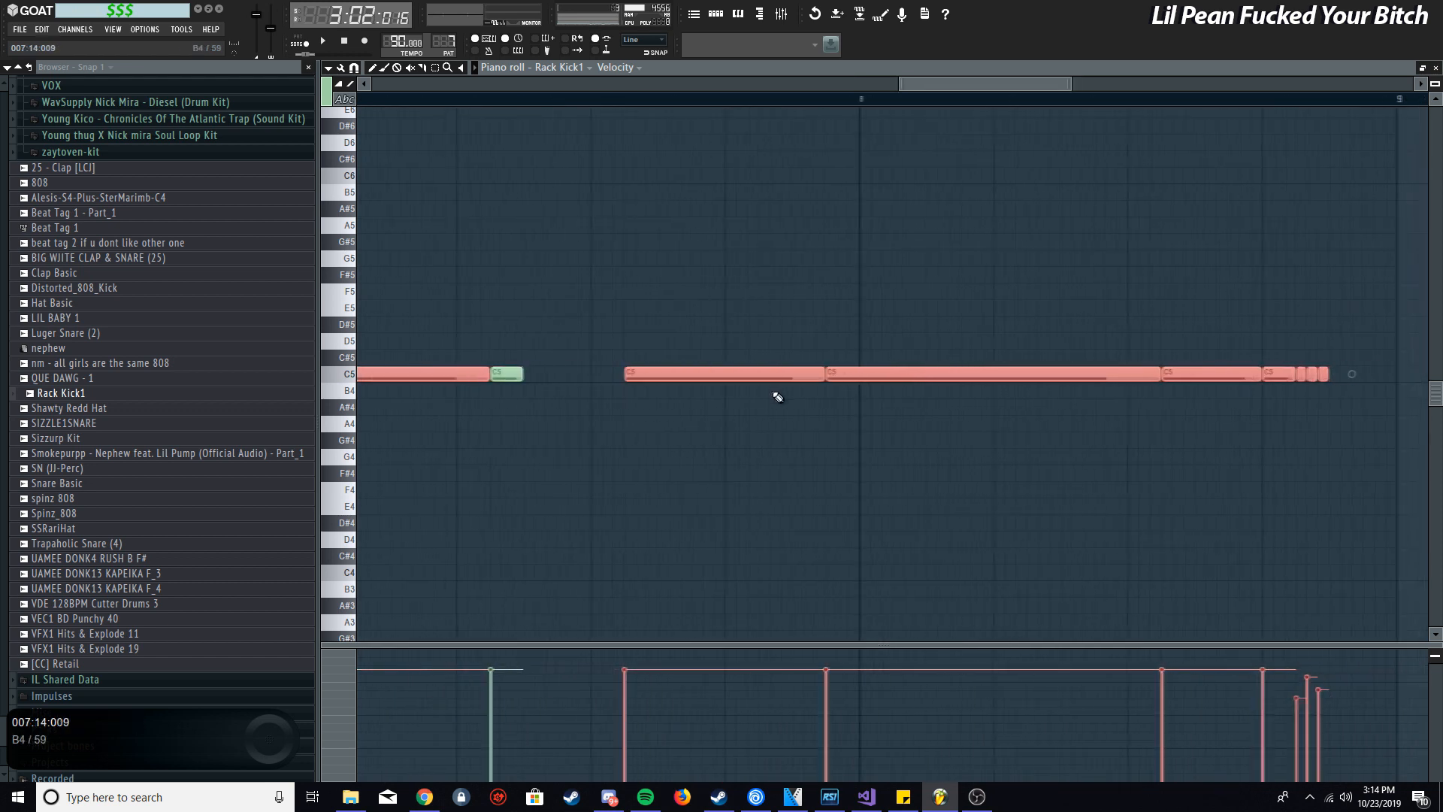
key(ctrl+z)
scroll(759, 392, down, 5)
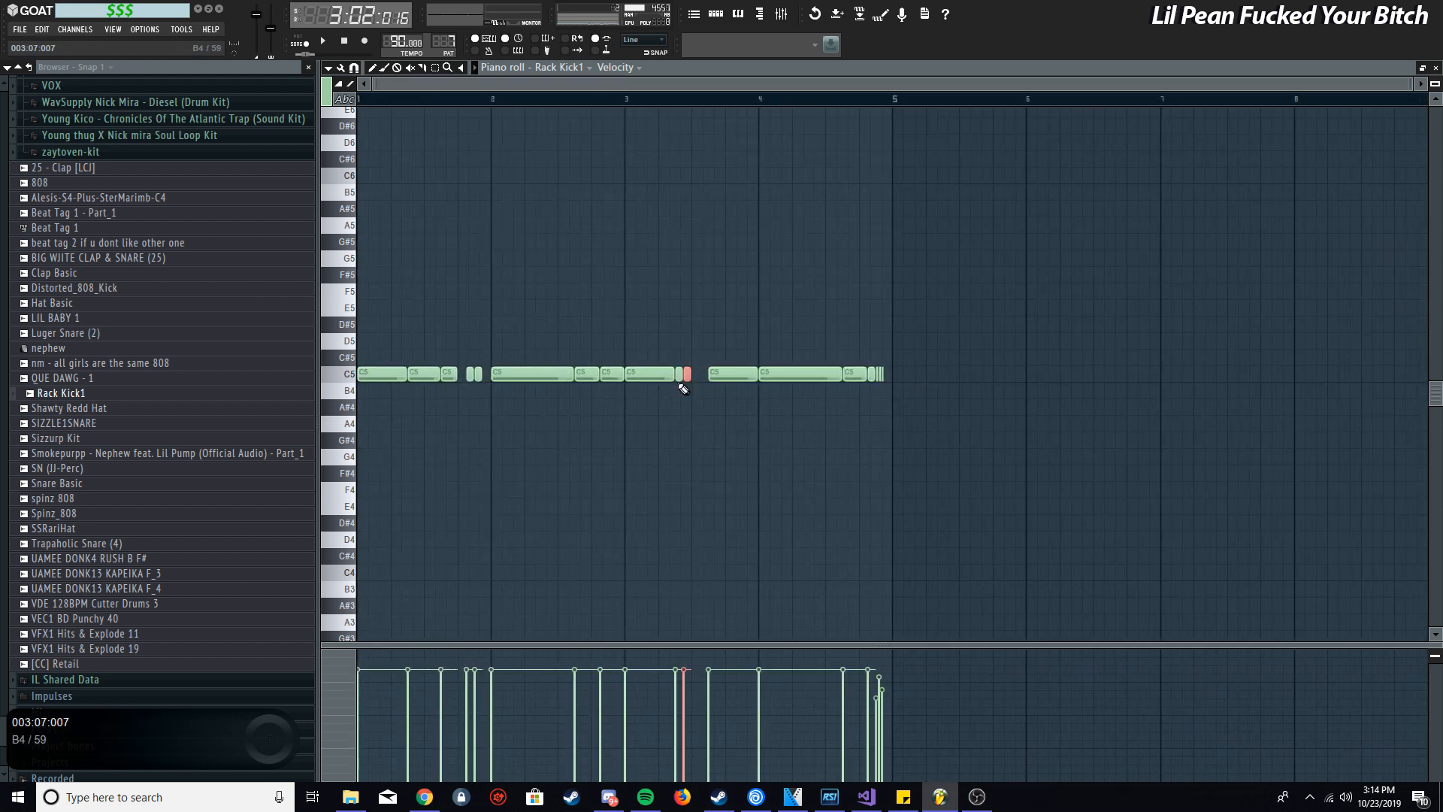
scroll(635, 410, up, 4)
key(space)
scroll(779, 461, down, 2)
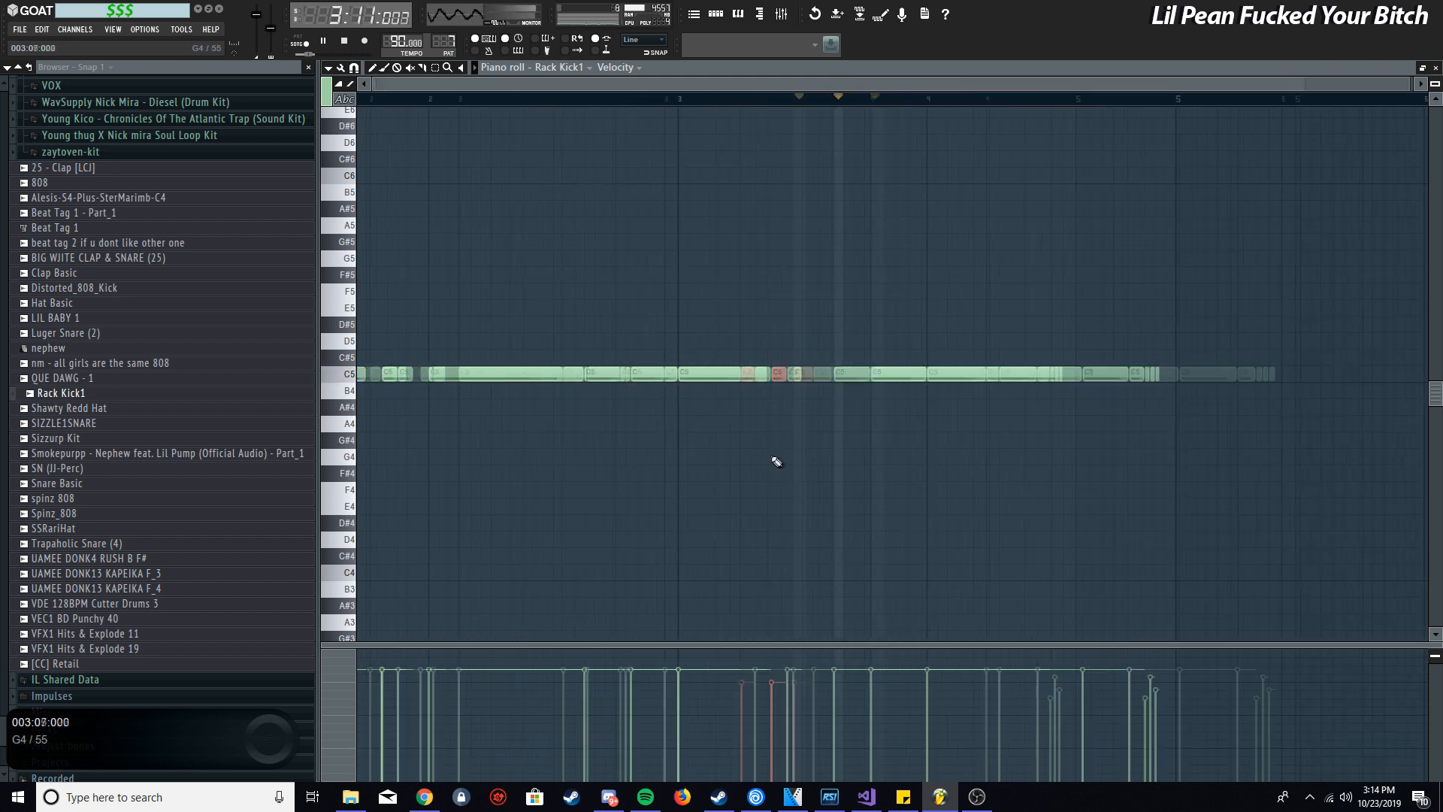
Delete the short kick roll notes at the end of bar 4
scroll(872, 458, up, 3)
right_click(843, 372)
right_click(874, 374)
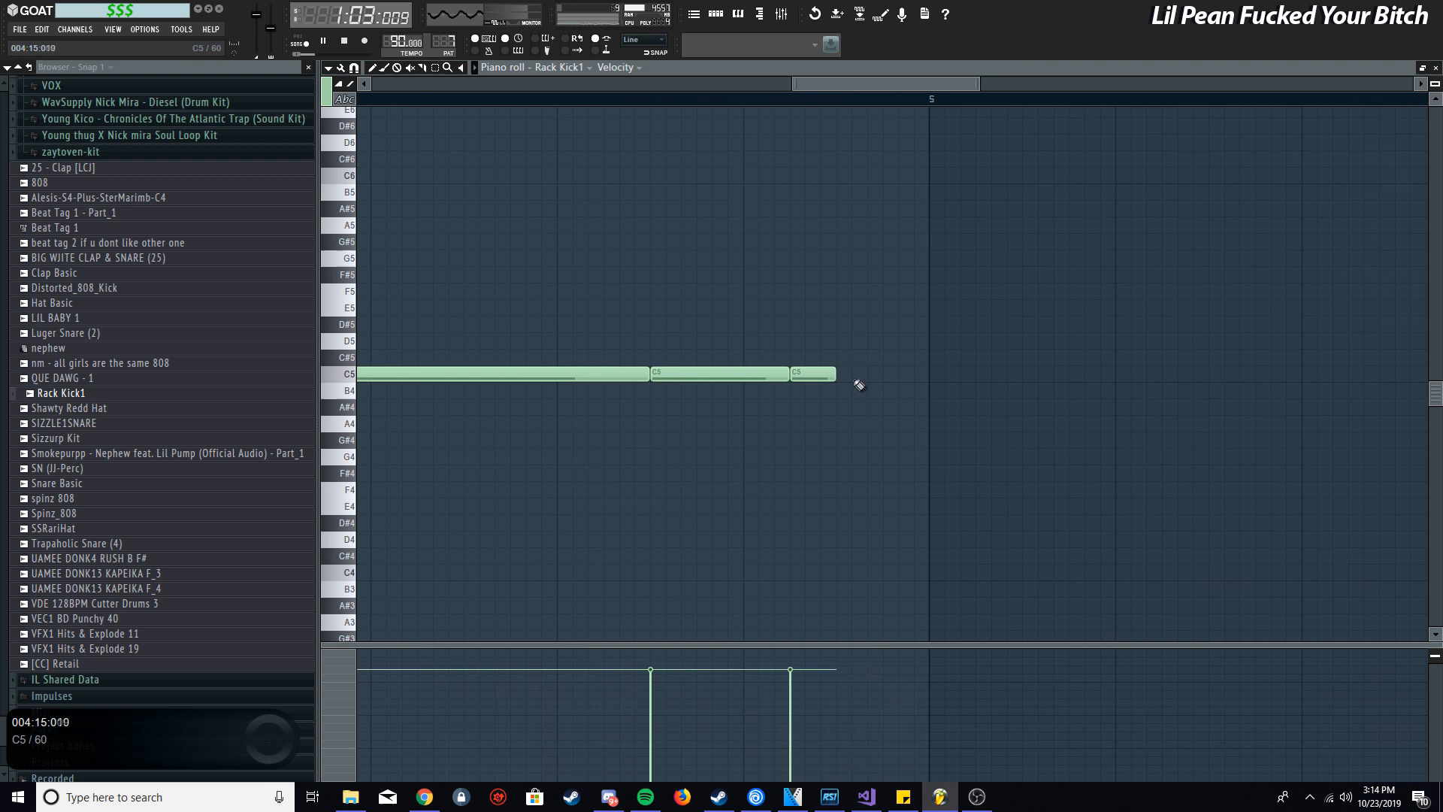
right_click(802, 373)
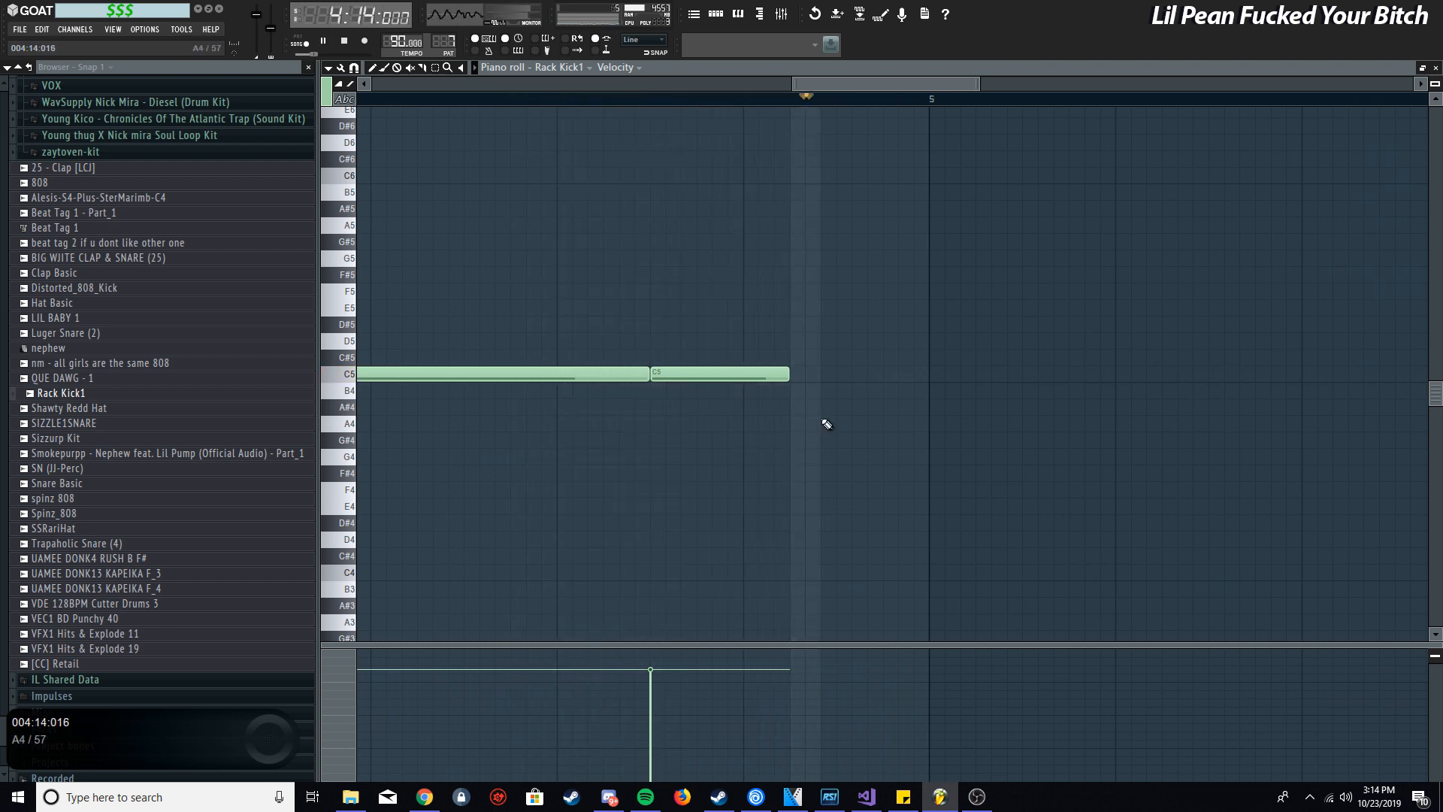
Add one-step kick notes at steps 15 and 16 of bar 4, giving the first a lower velocity than the second
scroll(776, 353, down, 3)
scroll(810, 421, up, 3)
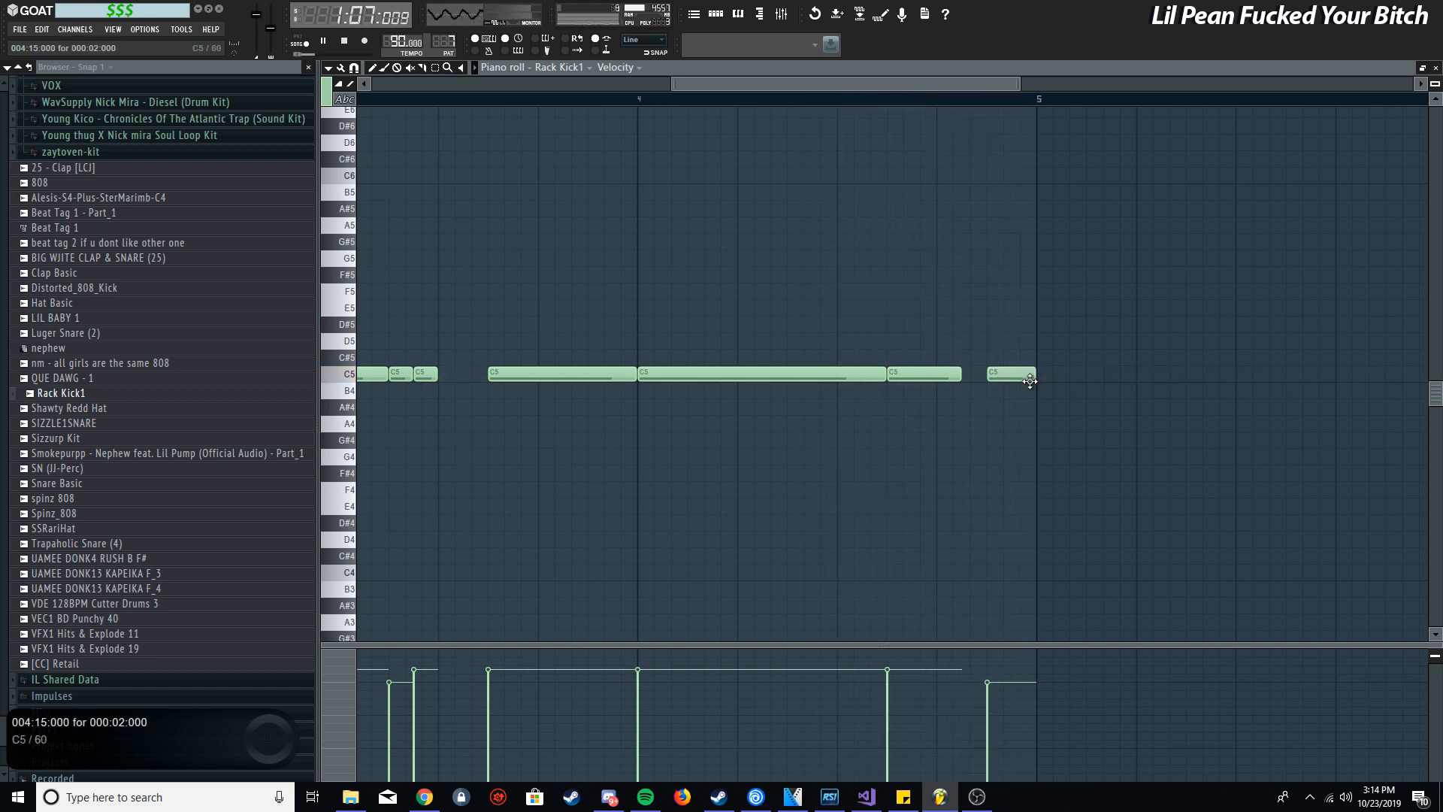
scroll(1029, 381, up, 2)
key(ctrl+b)
drag(964, 396, 956, 404)
scroll(957, 420, down, 3)
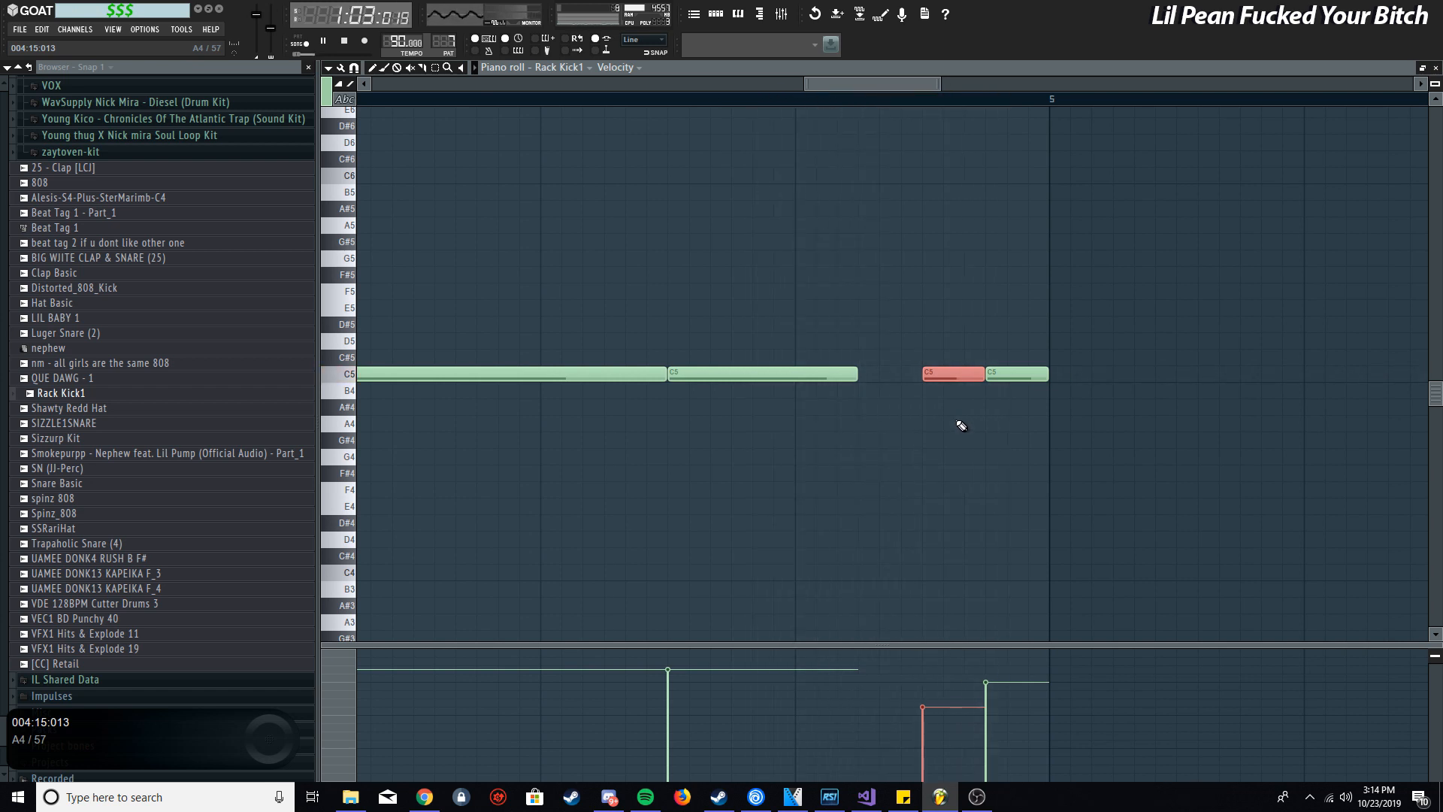
scroll(961, 425, down, 5)
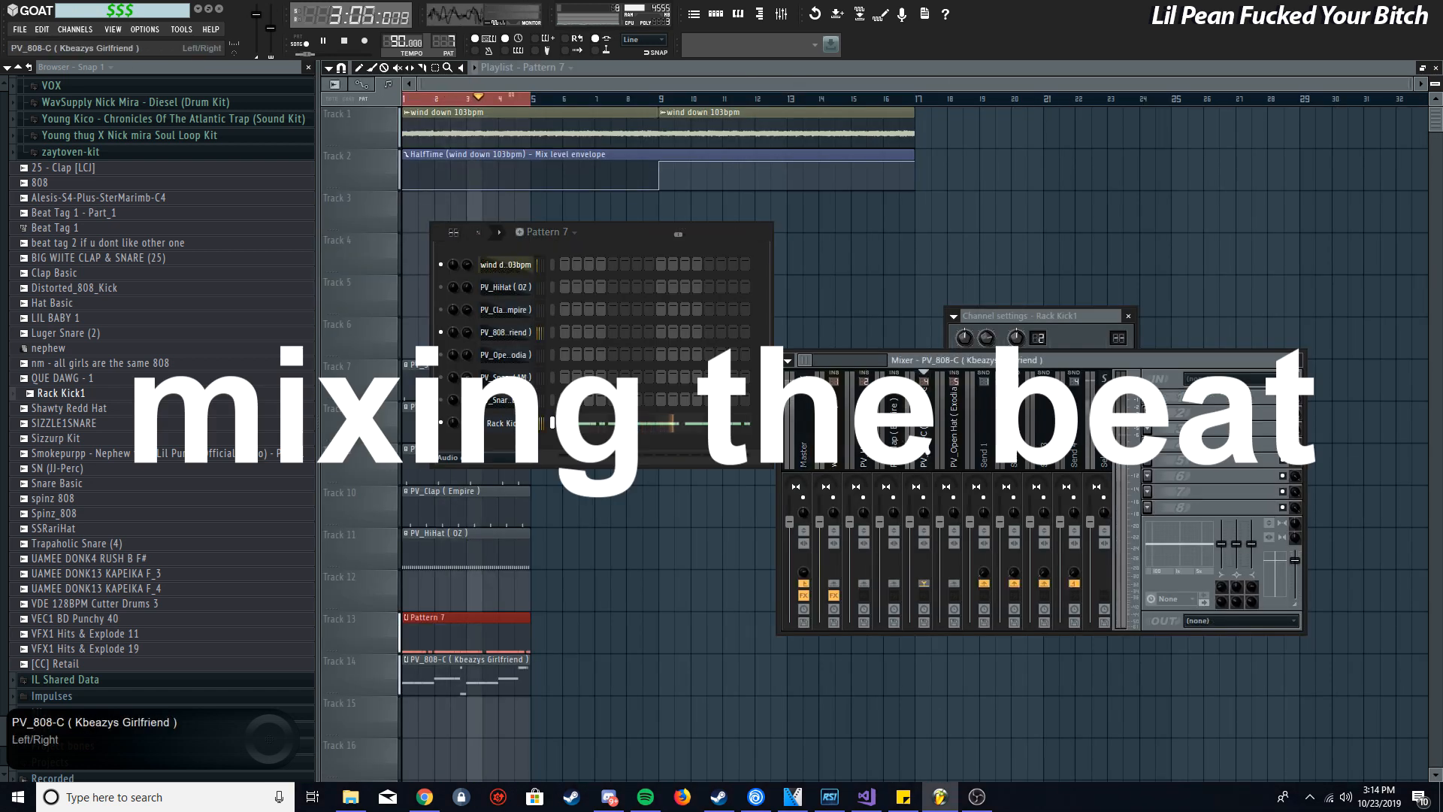
Add Fruity Parametric EQ 2 to the PV_808-C mixer track and cut the highs with band 7 at -18 dB, 1903 Hz
click(1148, 396)
mouse_move(1170, 412)
click(1243, 517)
drag(604, 286, 553, 351)
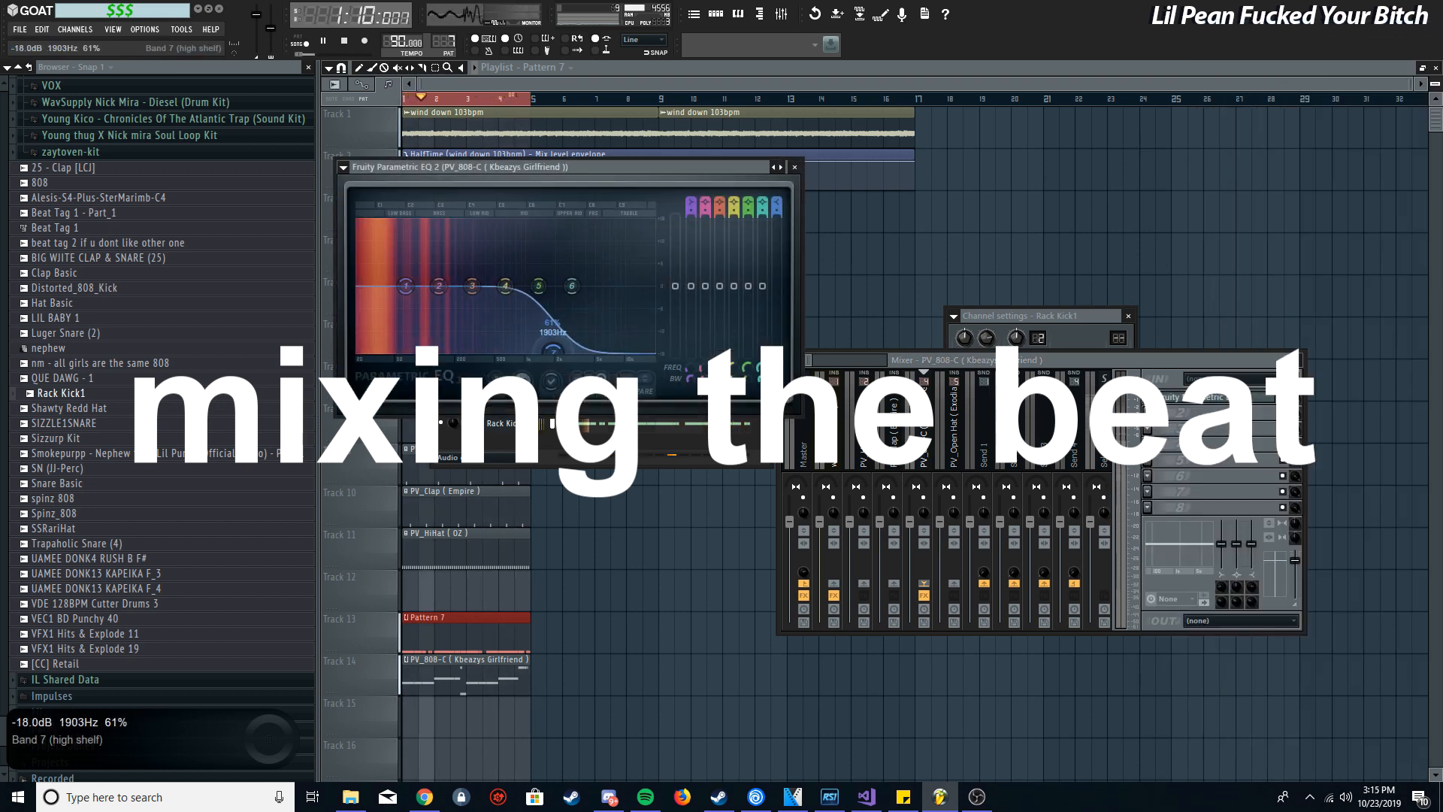
Route the Rack Kick1 channel to mixer track 8
click(951, 432)
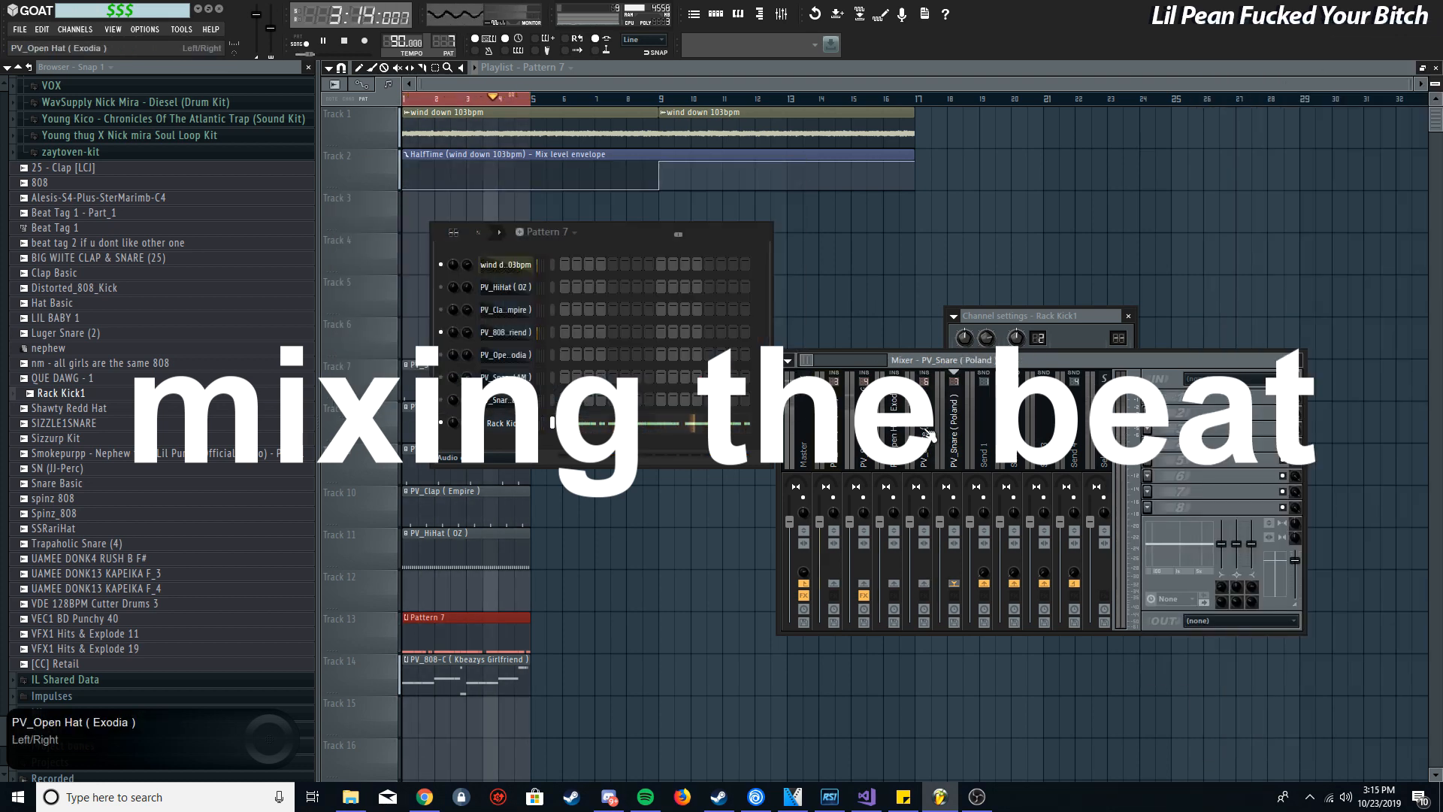
right_click(531, 416)
click(953, 432)
right_click(961, 370)
click(1010, 423)
Add Fruity Parametric EQ 2 to the Rack Kick1 mixer track and boost band 4 by about 4.9 dB at 1346 Hz
click(1147, 397)
mouse_move(1170, 412)
click(1236, 760)
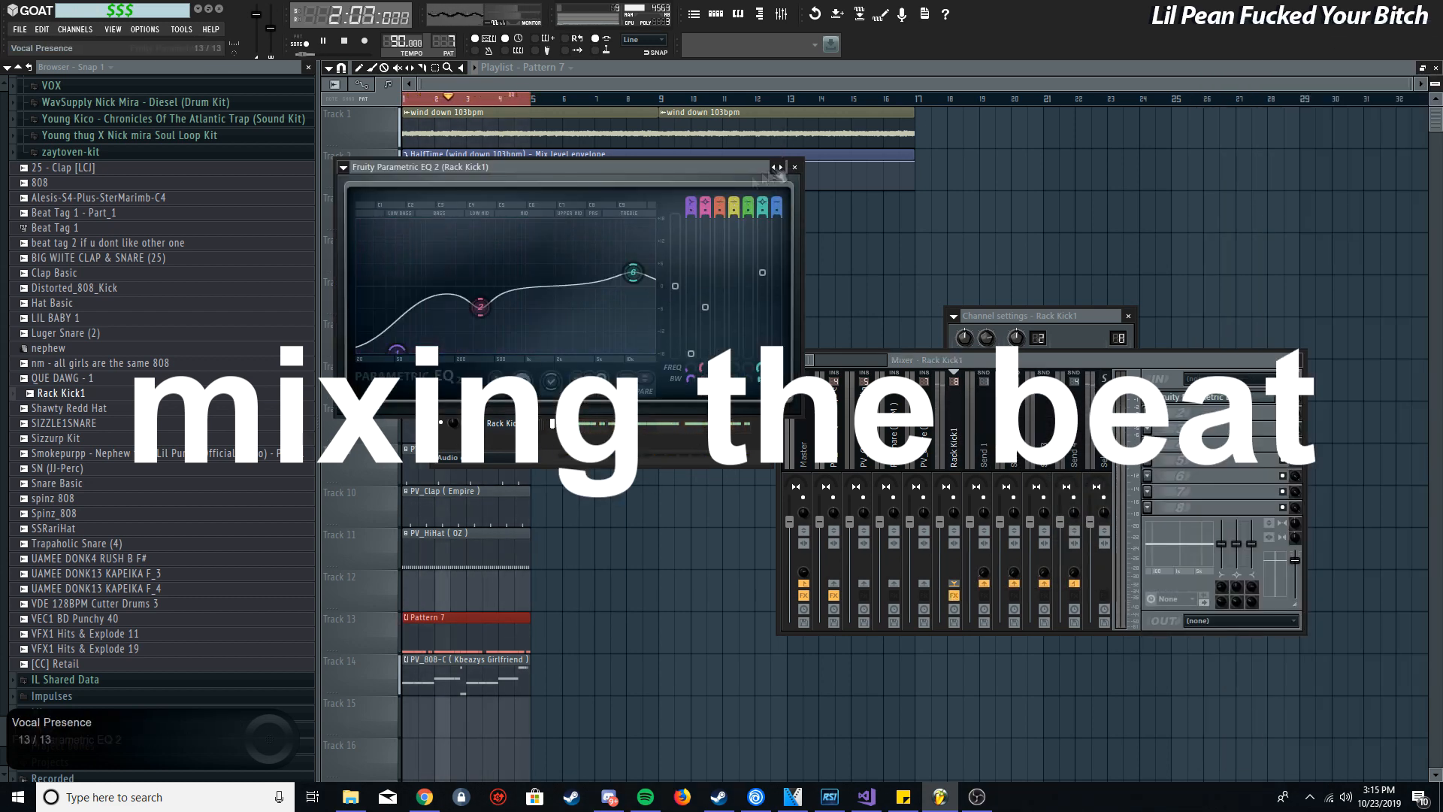
drag(546, 285, 546, 269)
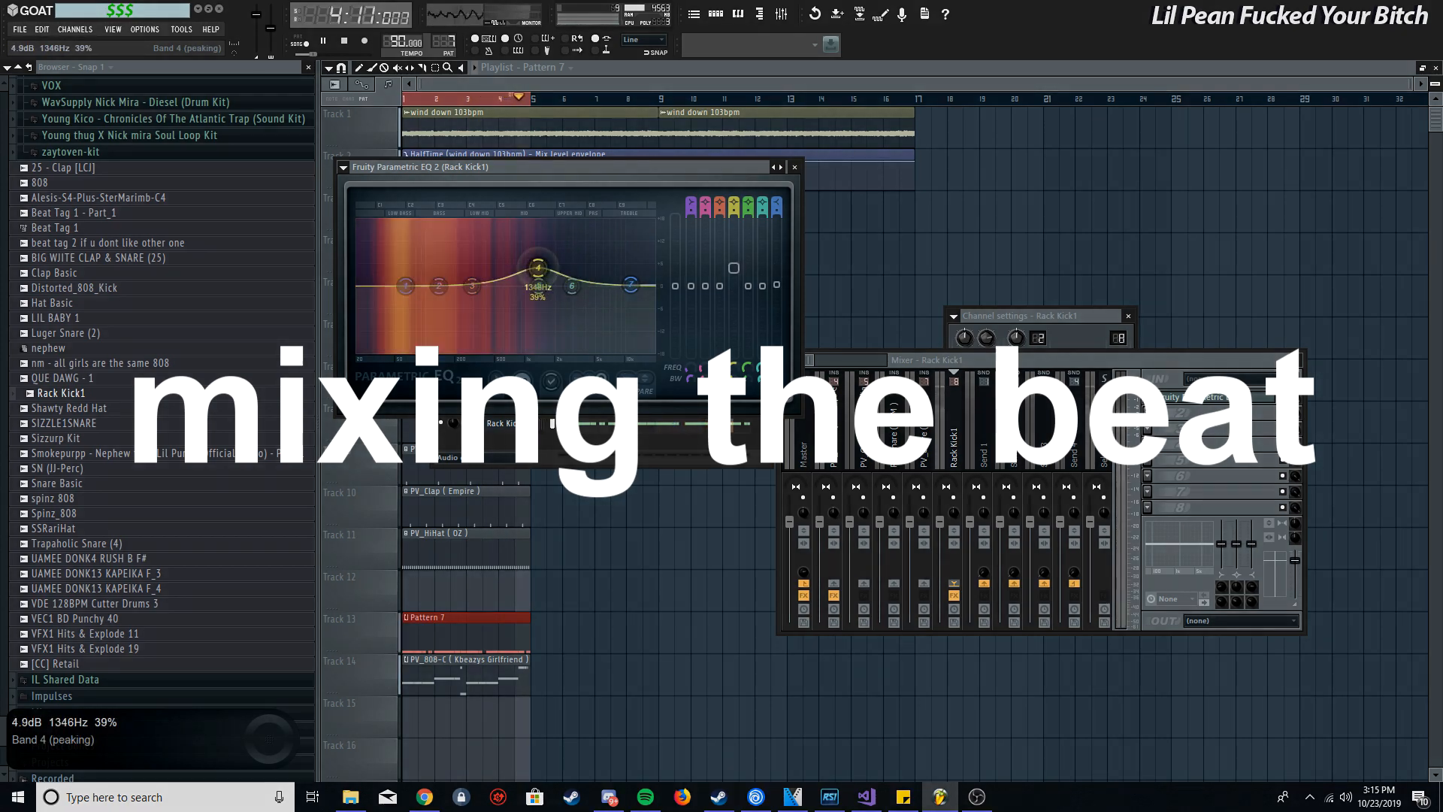